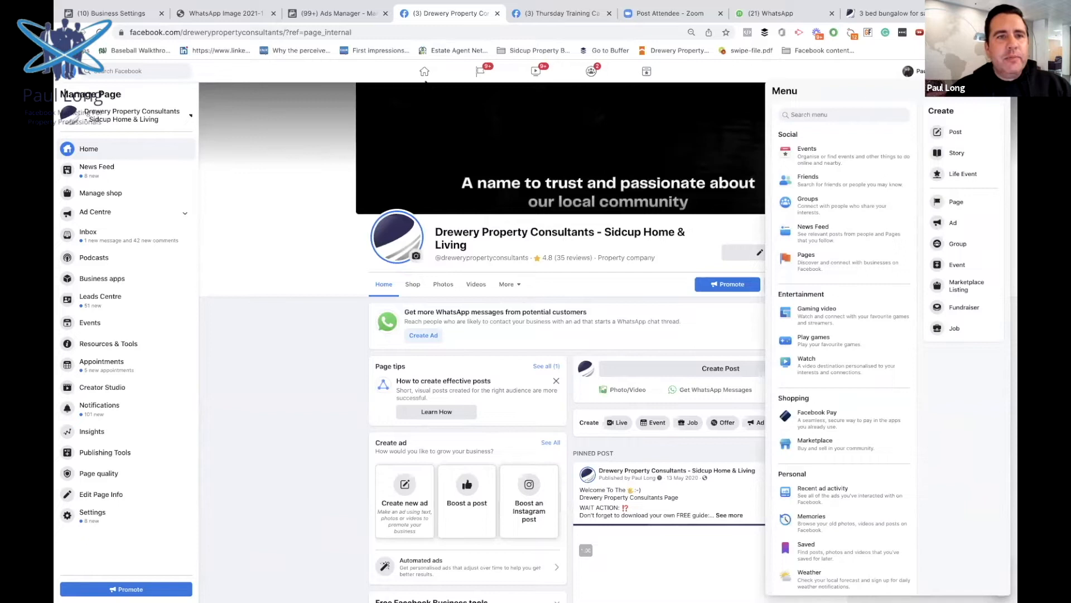
Step: Switch to Ads Manager and open the Audiences page
left_click(320, 17)
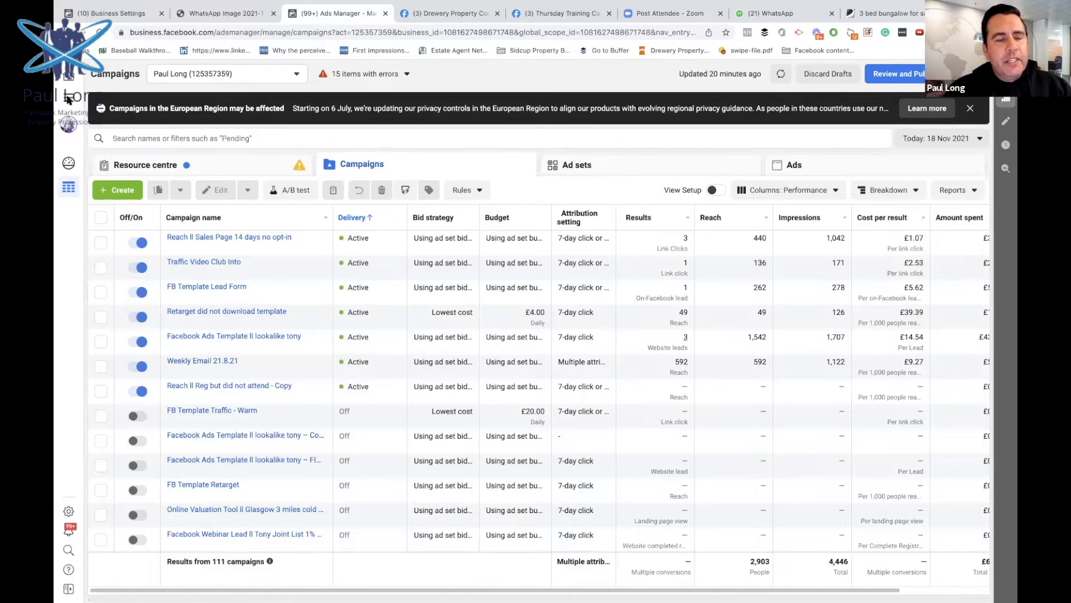
left_click(68, 100)
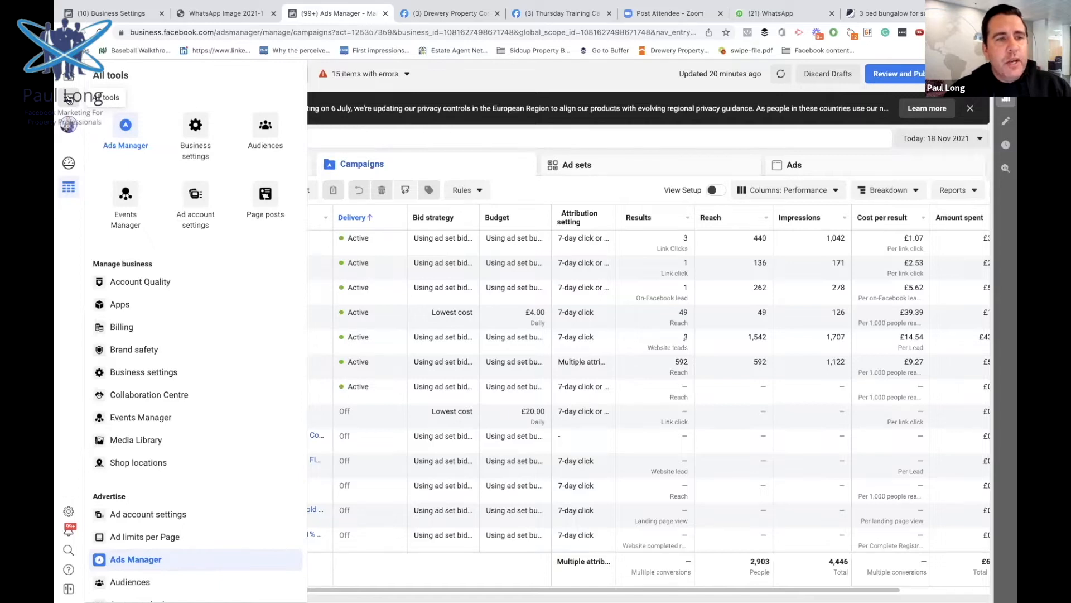
left_click(265, 127)
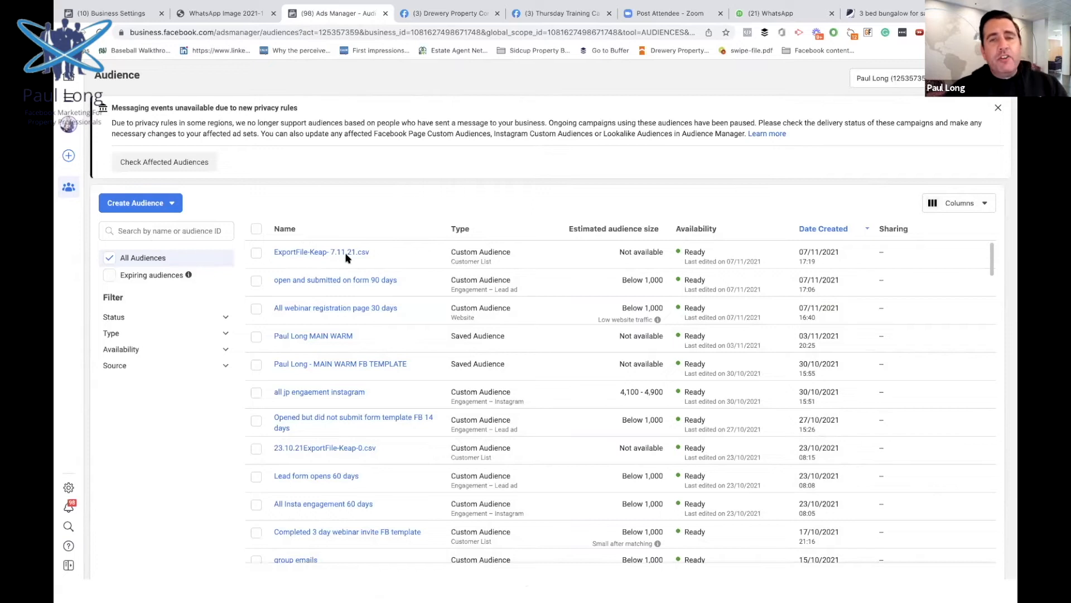
Step: Start a new Custom Audience with Customer list as its source
left_click(167, 203)
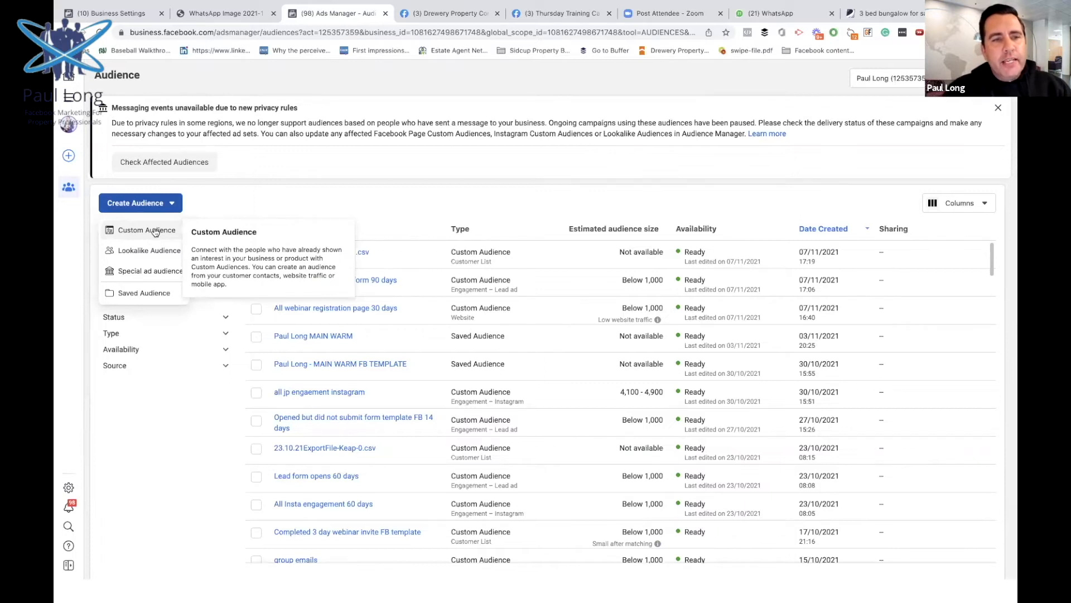
left_click(137, 231)
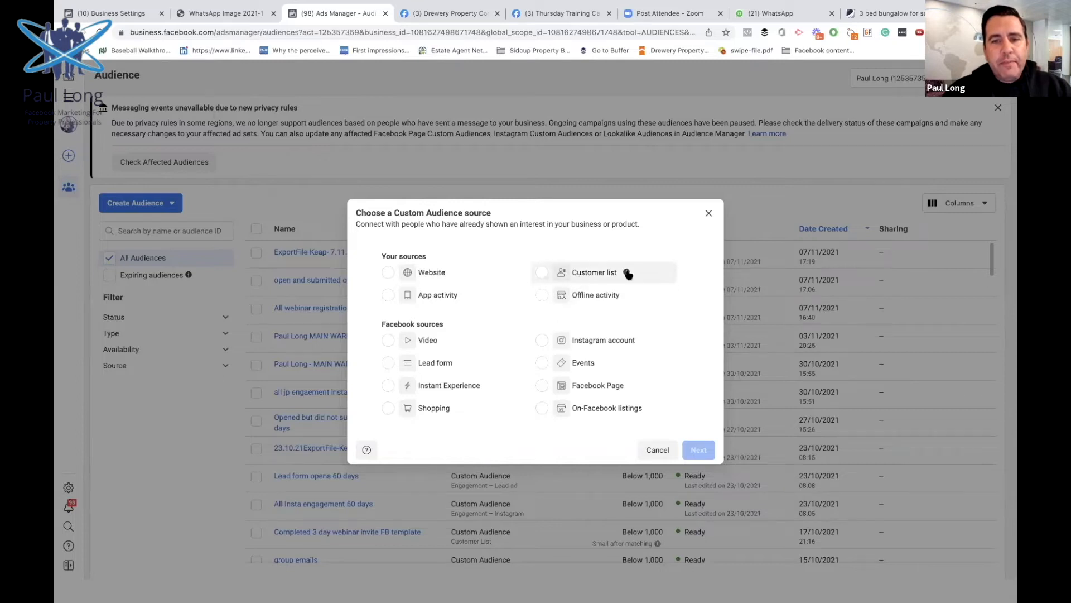
left_click(538, 273)
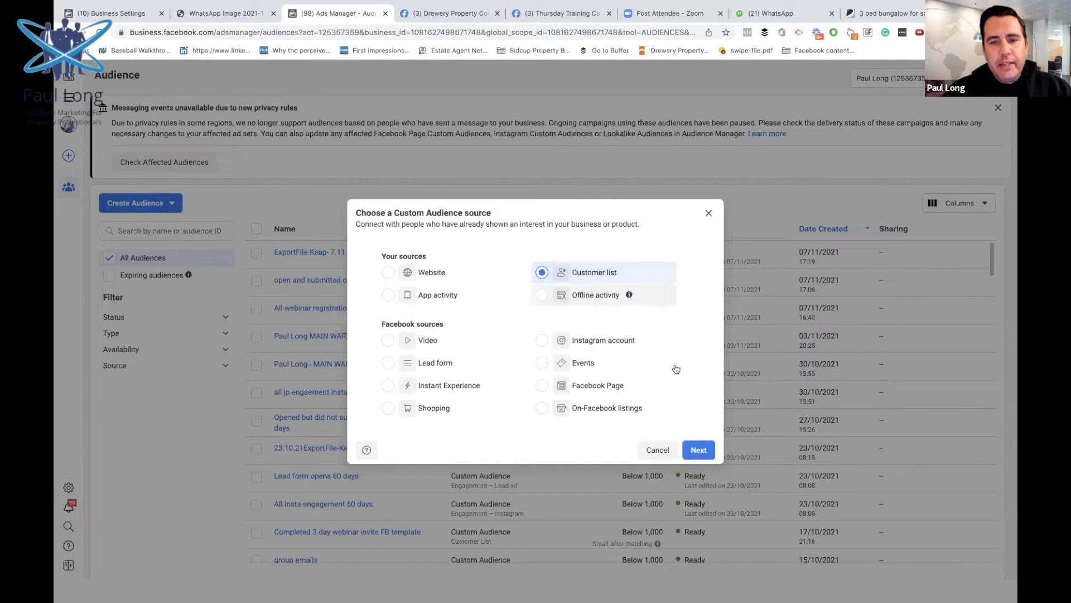
left_click(697, 450)
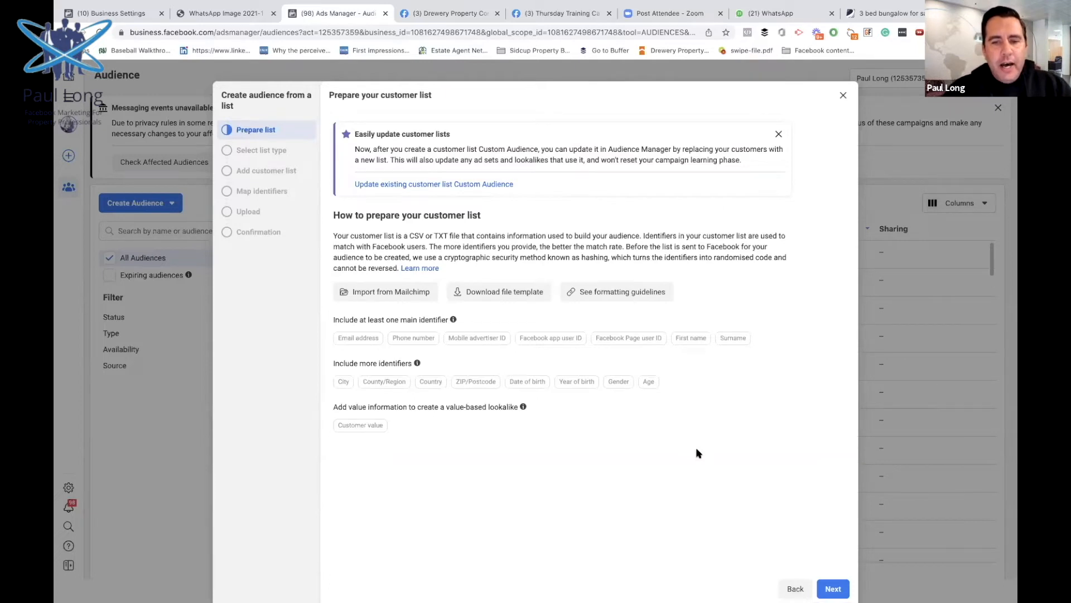
Step: Continue past the list preparation guidance and specify that the list has no customer value column
left_click(831, 588)
left_click(831, 588)
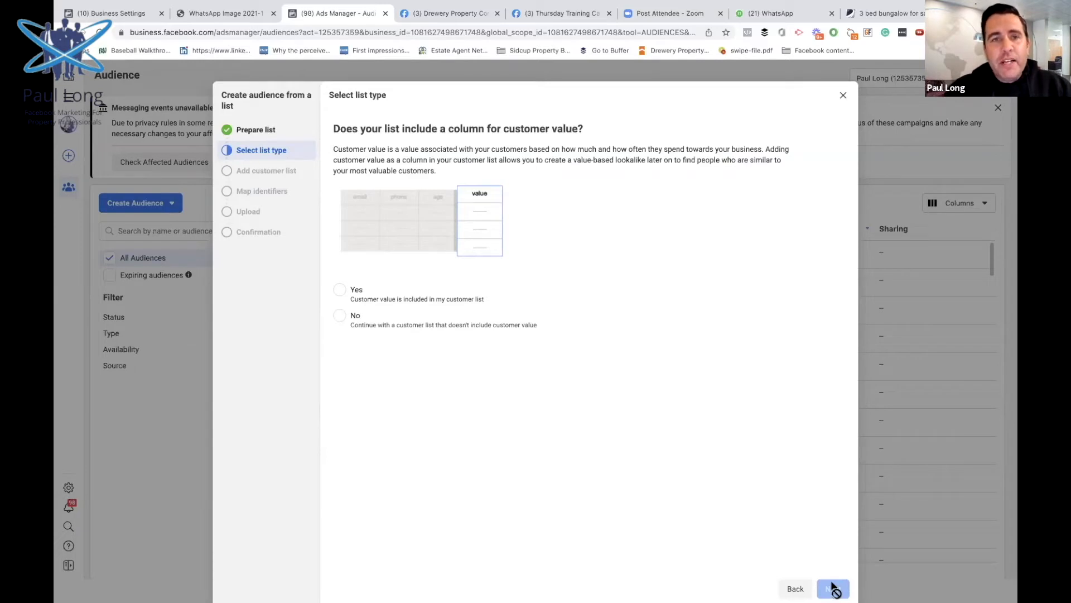
left_click(340, 316)
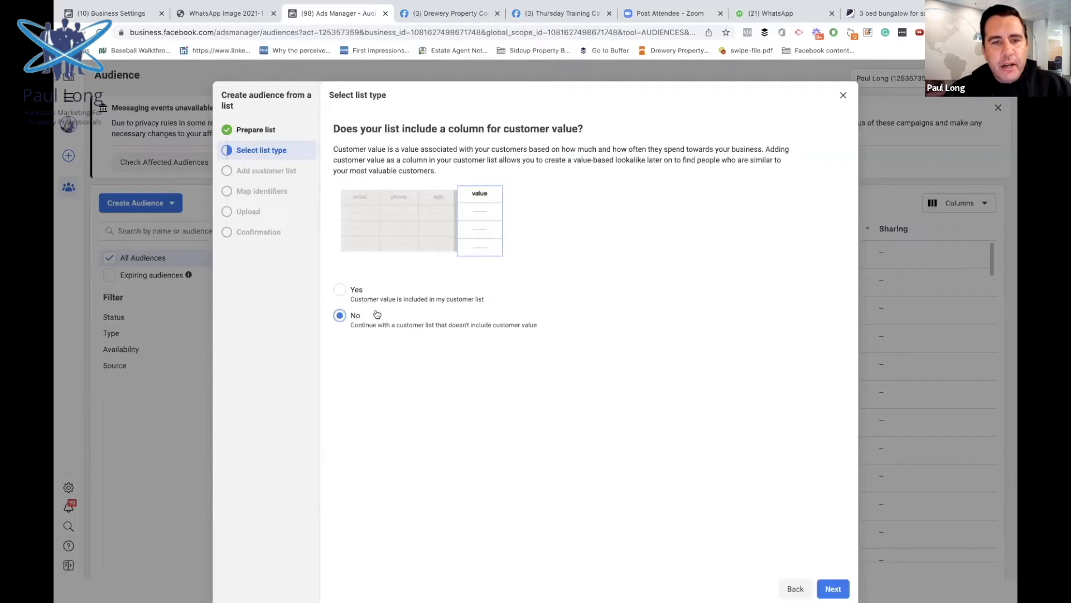
left_click(833, 588)
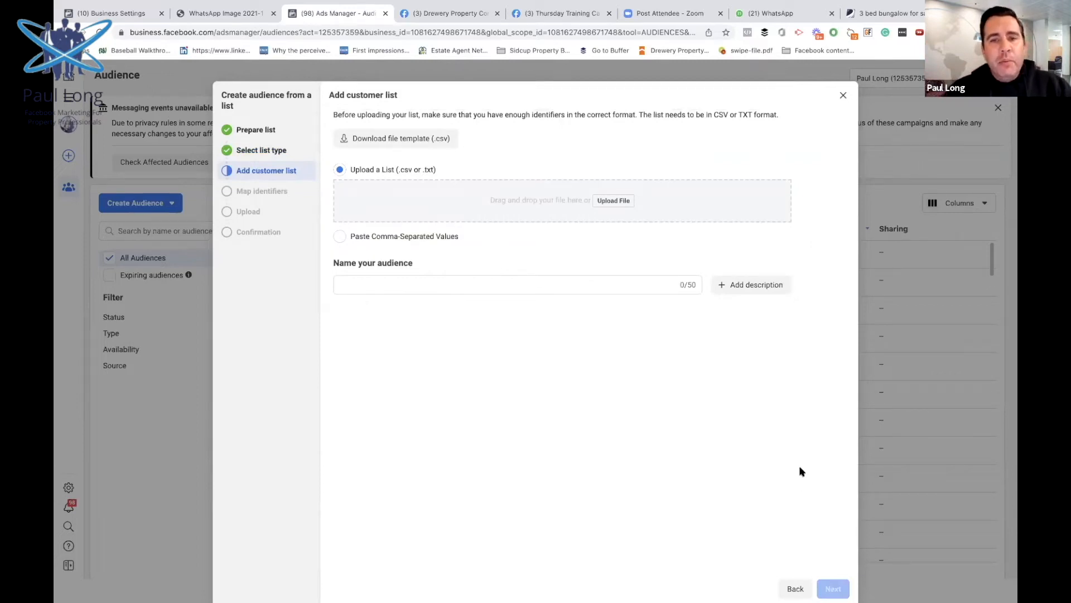
Step: Upload the customer list -4069178764034689682.csv, name the audience "All landlords 18.11.21" and continue to identifier mapping
left_click(612, 205)
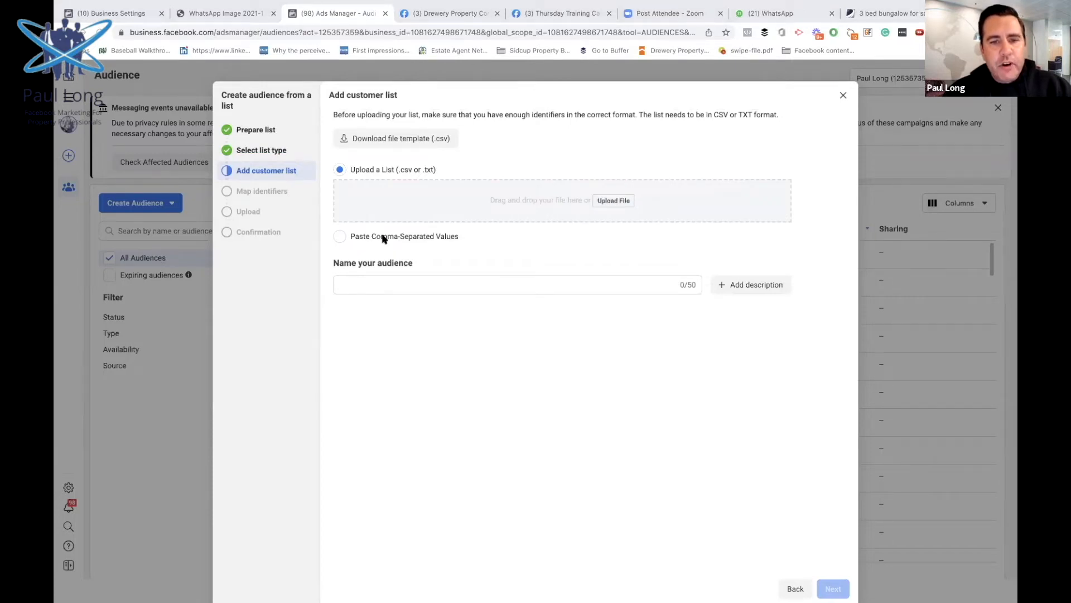
double_click(372, 279)
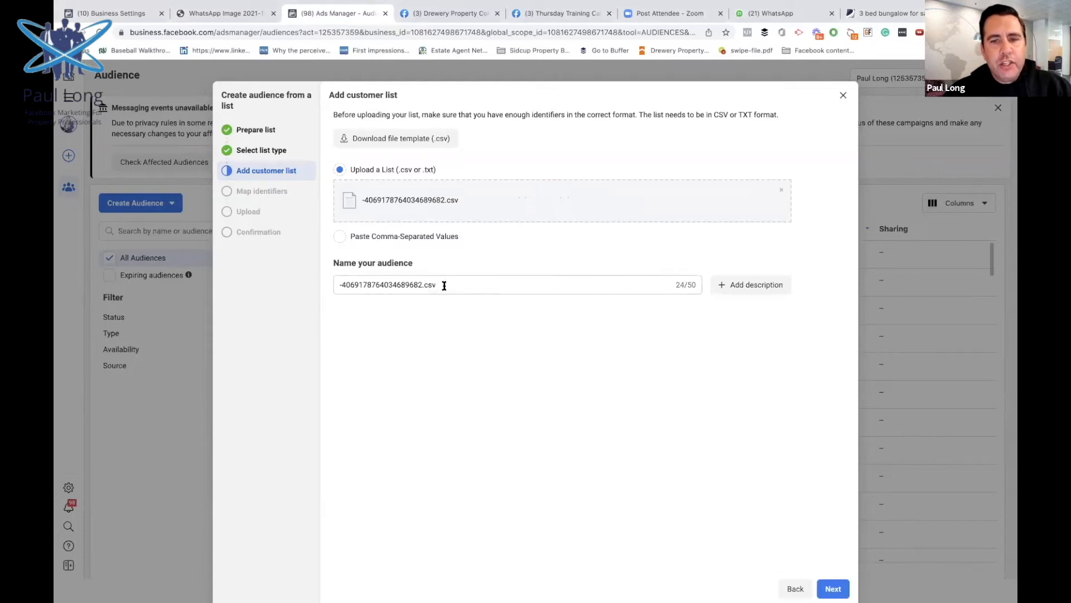
left_click_drag(442, 284, 327, 283)
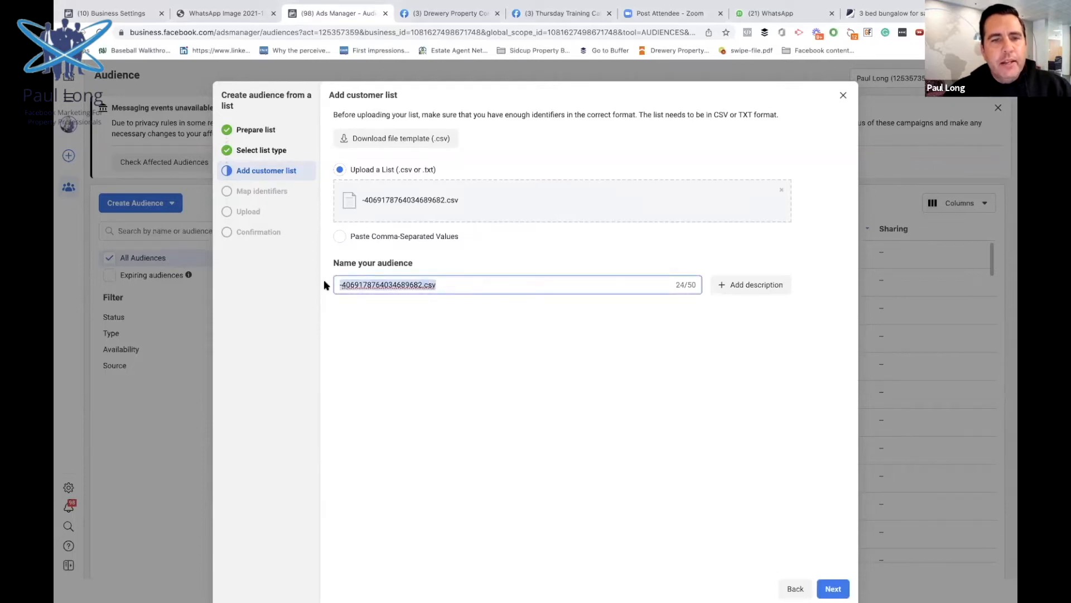
key("BackSpace")
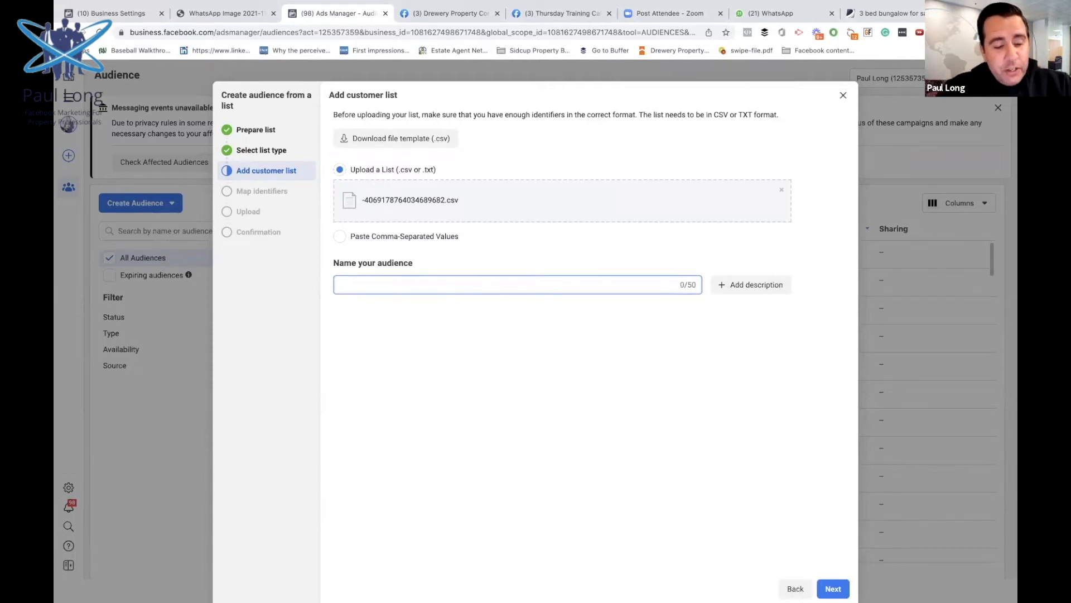
type("All lan")
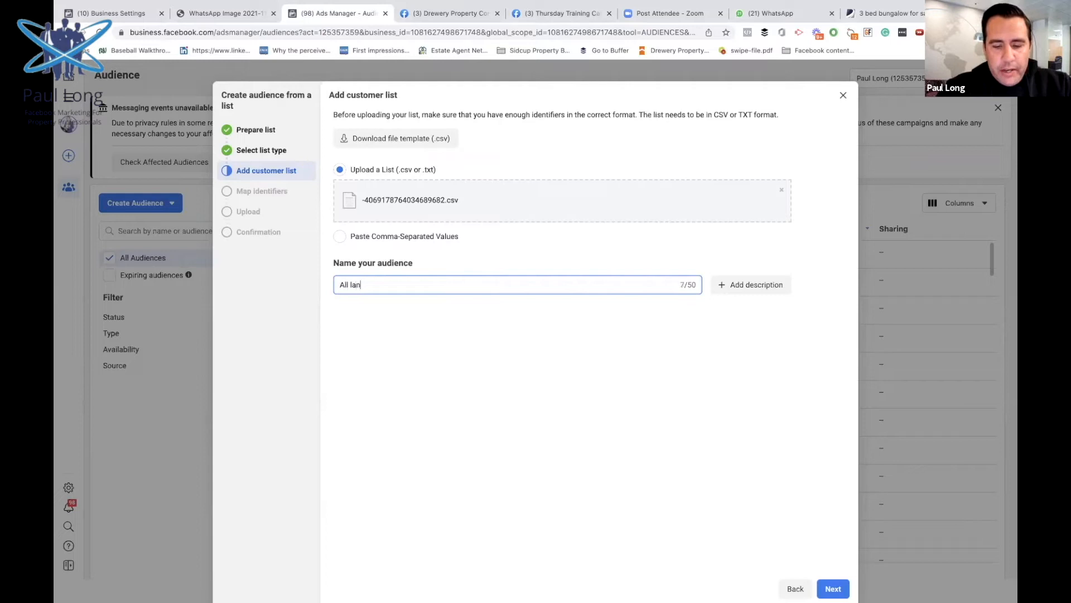
type("dlords")
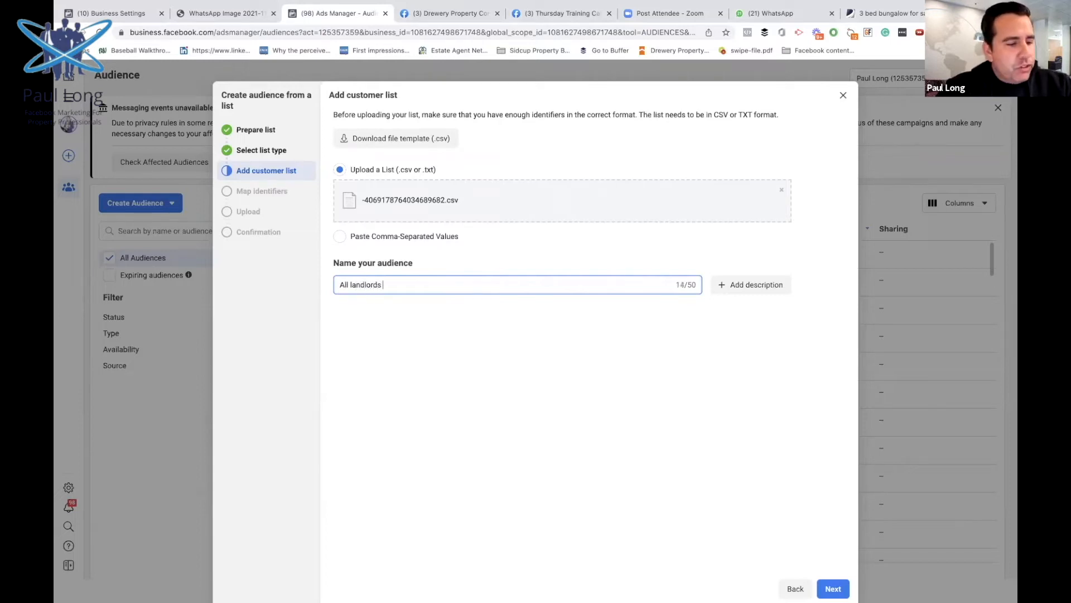
type(" 18.11.21")
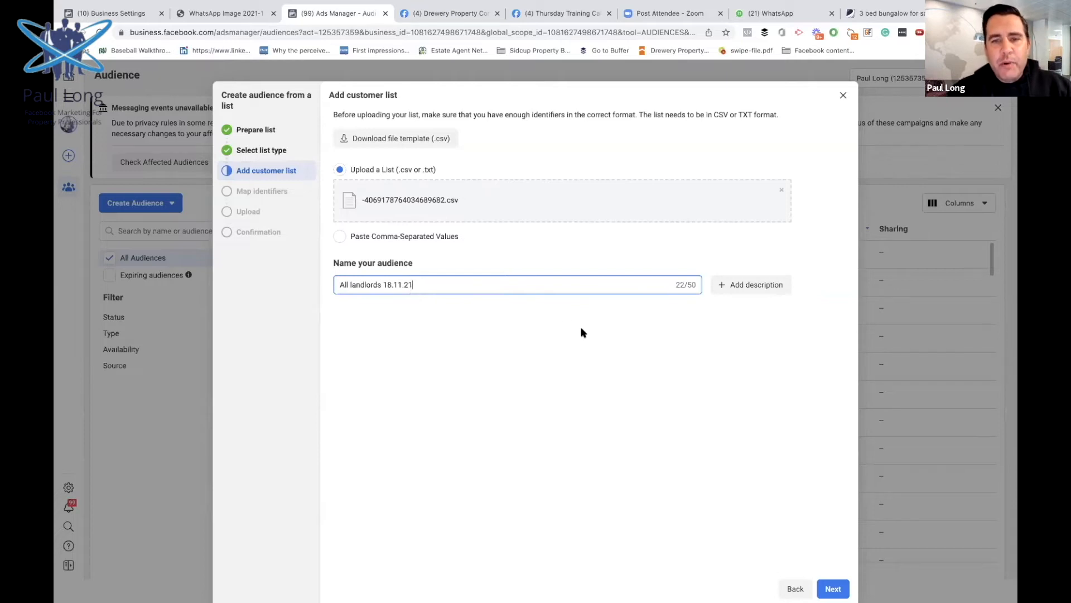
left_click(834, 589)
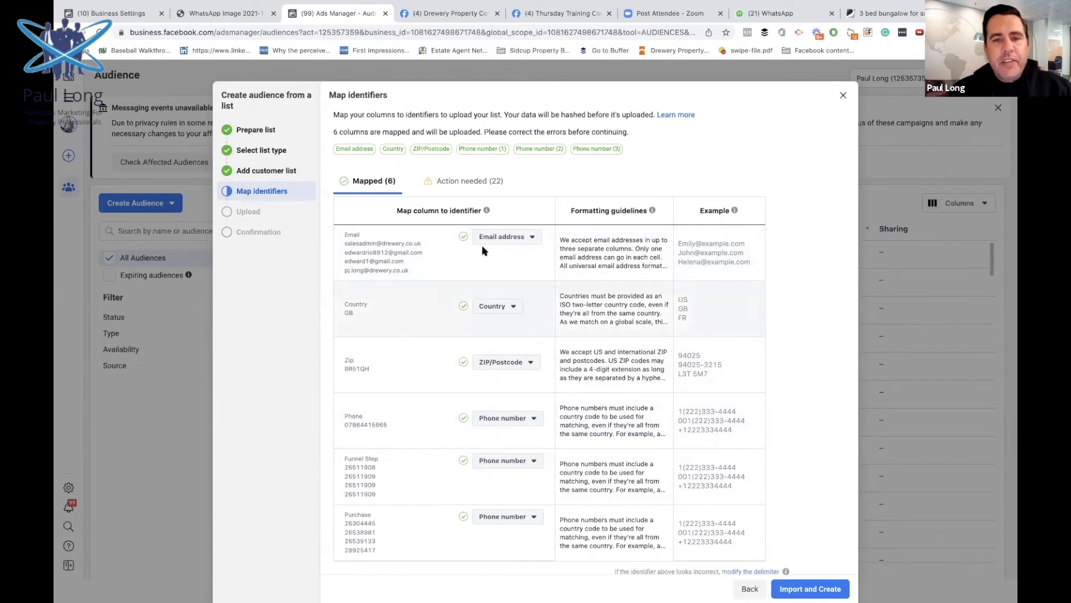
Step: Among the columns needing action, map First Name to First name and Last Name to Surname
scroll(485, 380, "down", 1)
scroll(485, 380, "up", 1)
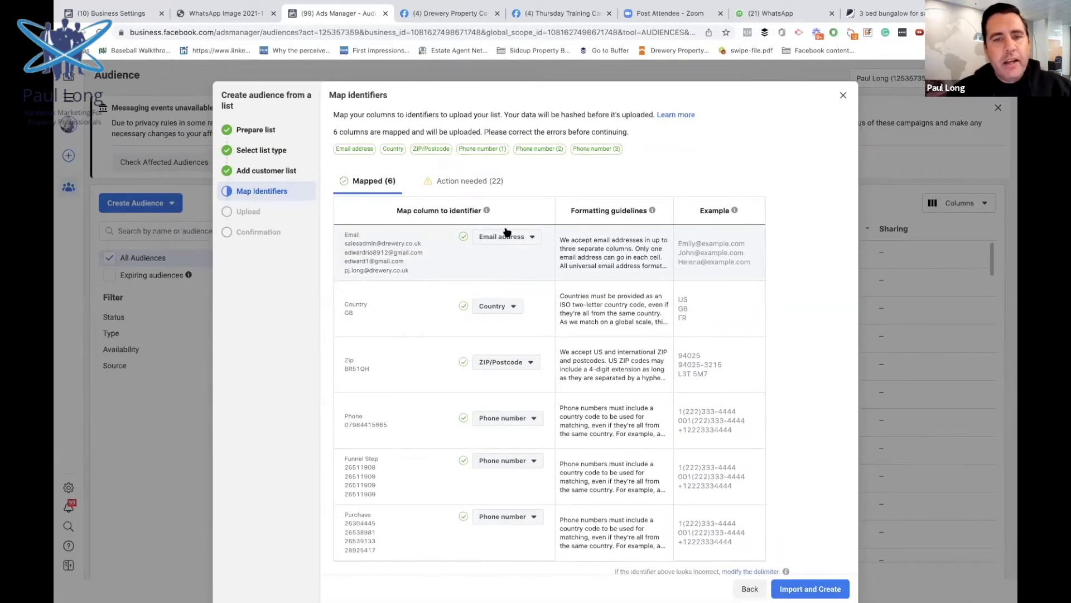
left_click(449, 184)
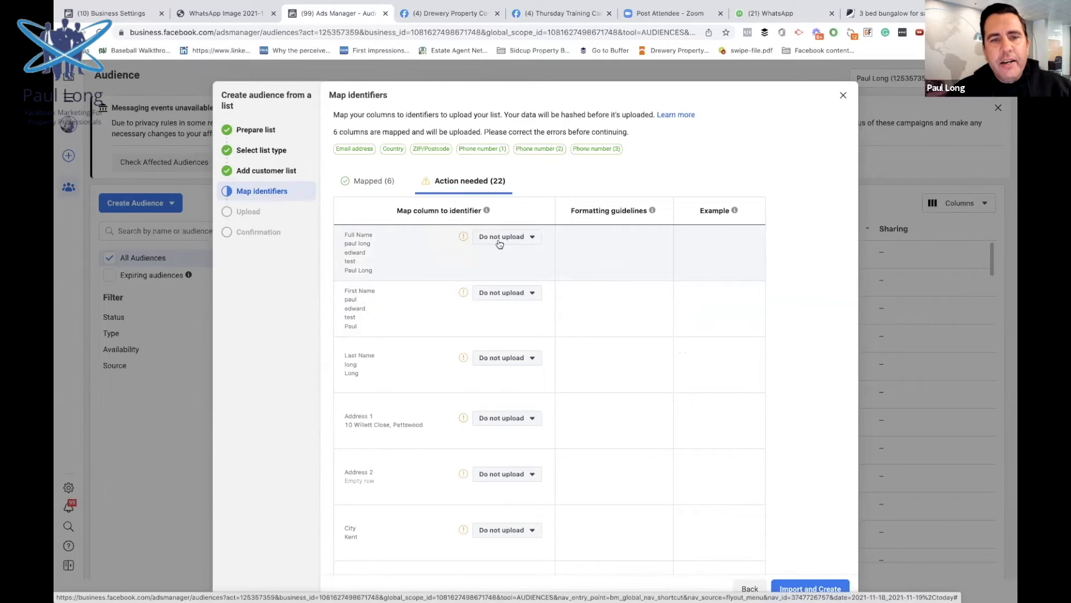
left_click(493, 294)
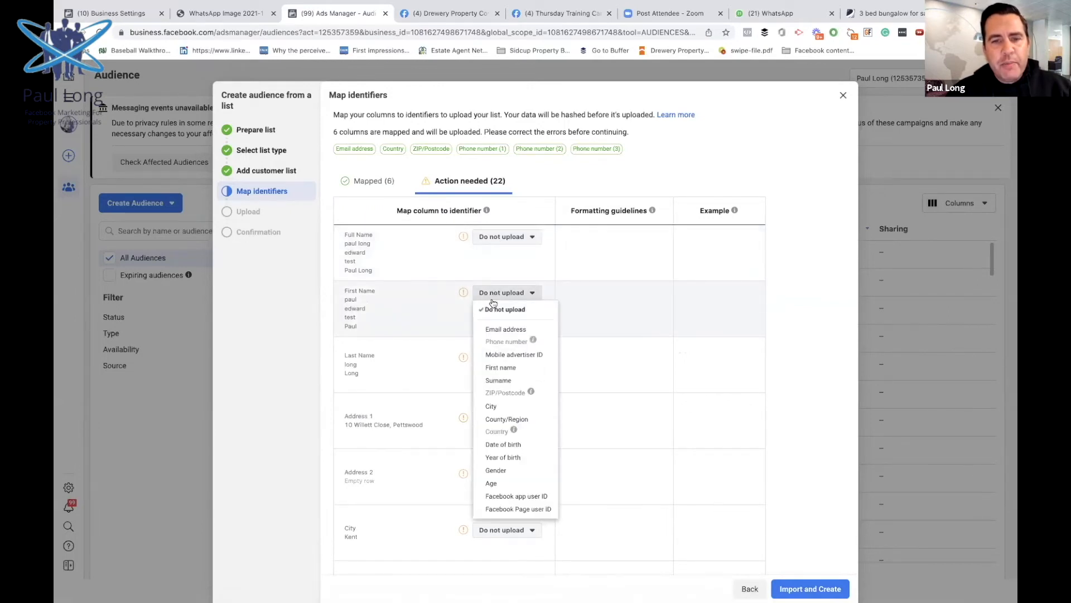
left_click(498, 367)
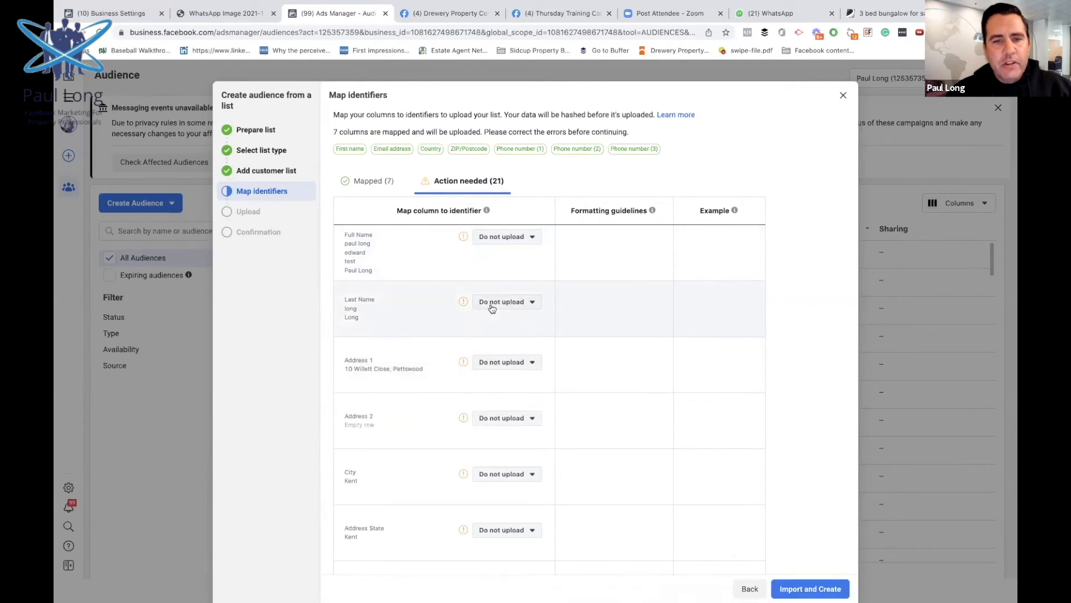
left_click(491, 309)
left_click(501, 391)
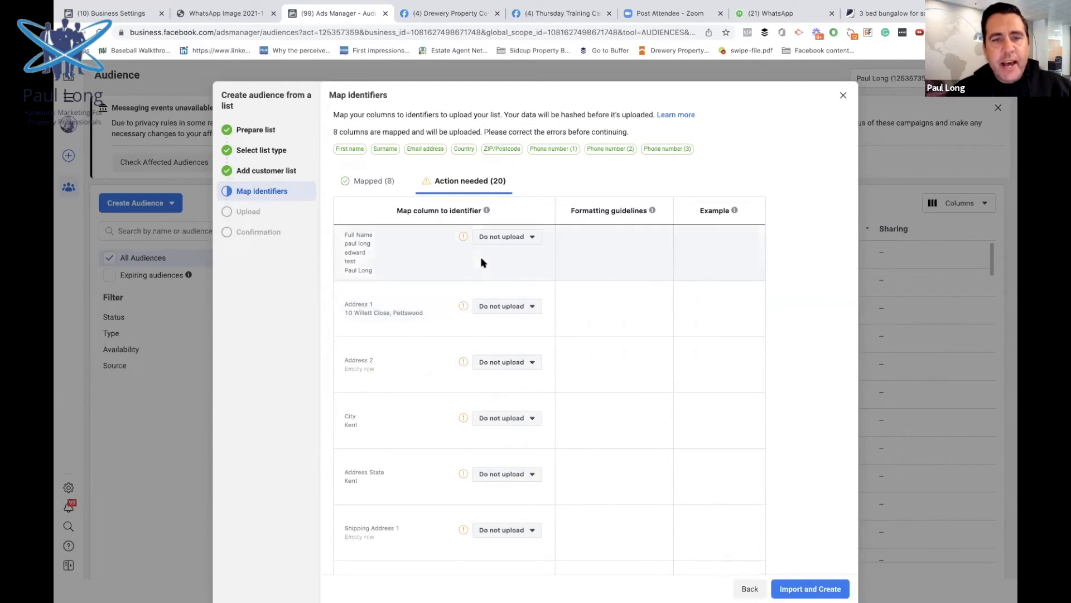
Step: Review the mapped columns, then import the list to create the audience and close the confirmation
left_click(378, 185)
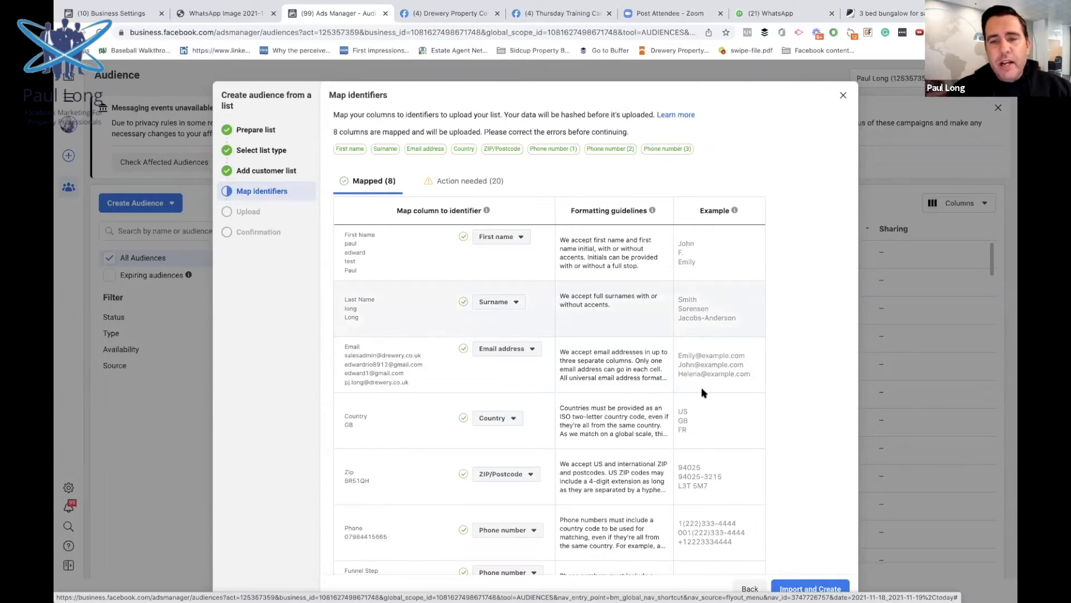
scroll(689, 424, "down", 1)
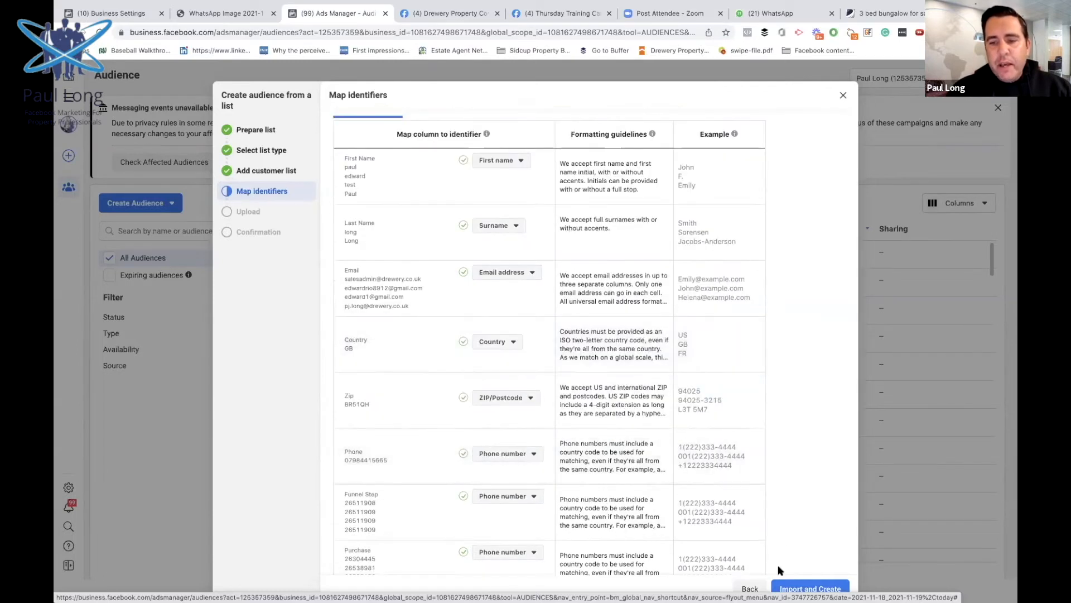
left_click(812, 589)
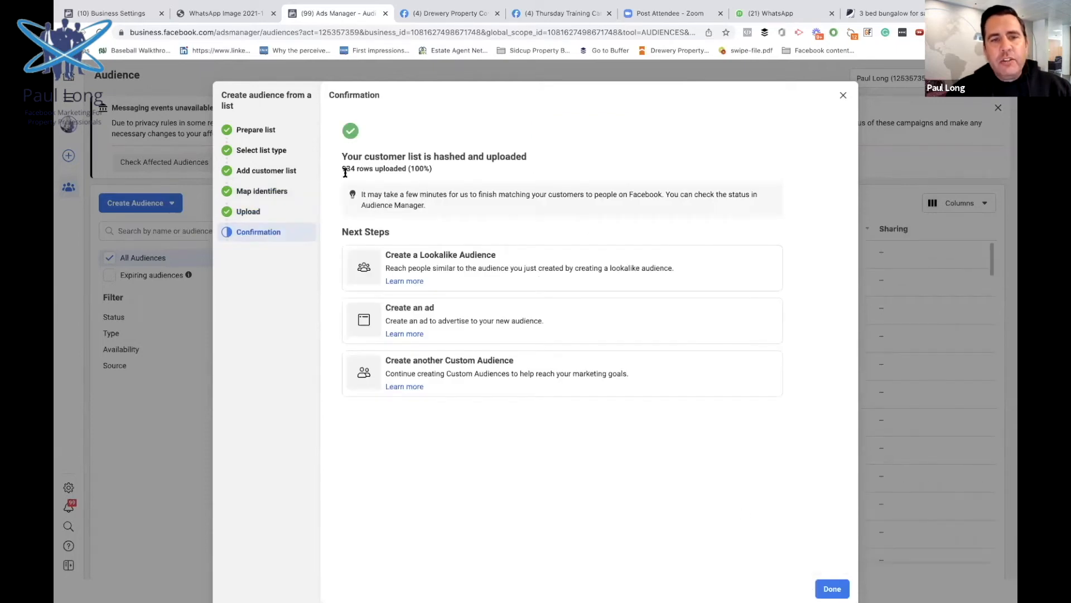
left_click_drag(342, 167, 406, 170)
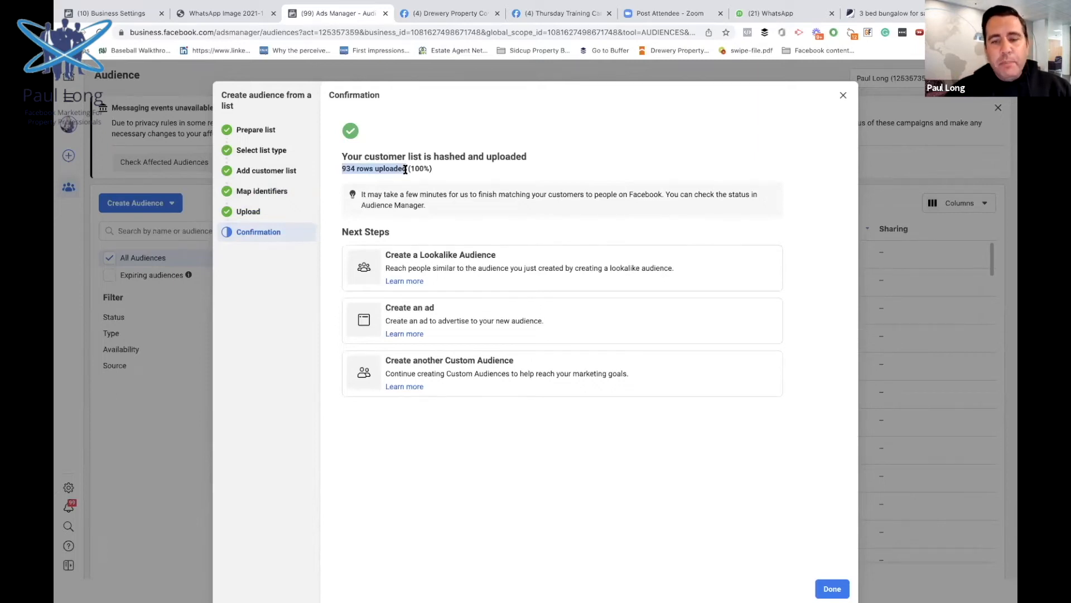
left_click(831, 590)
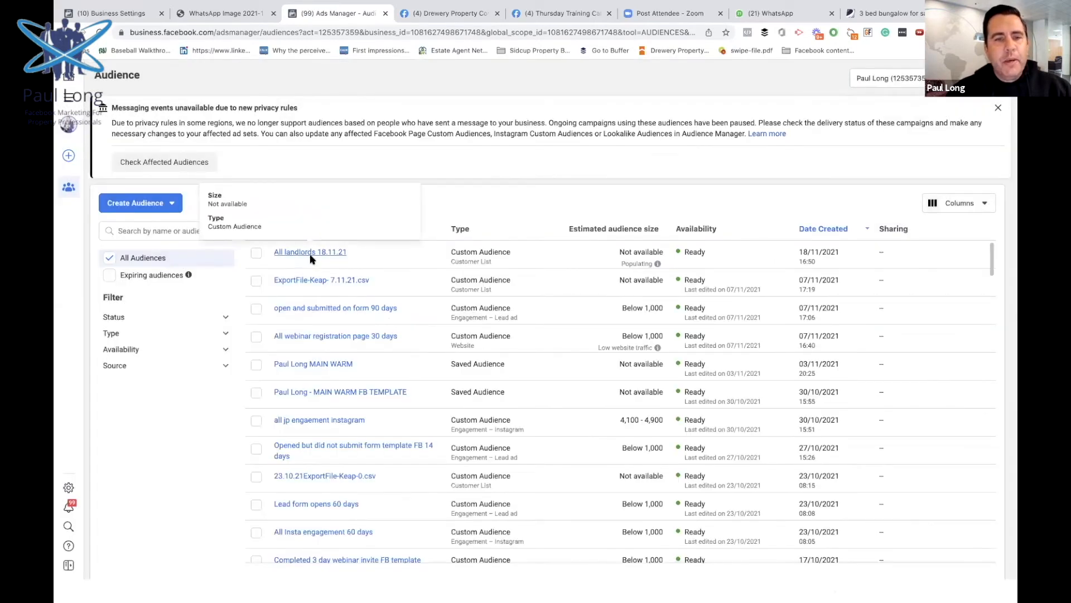
left_click(257, 253)
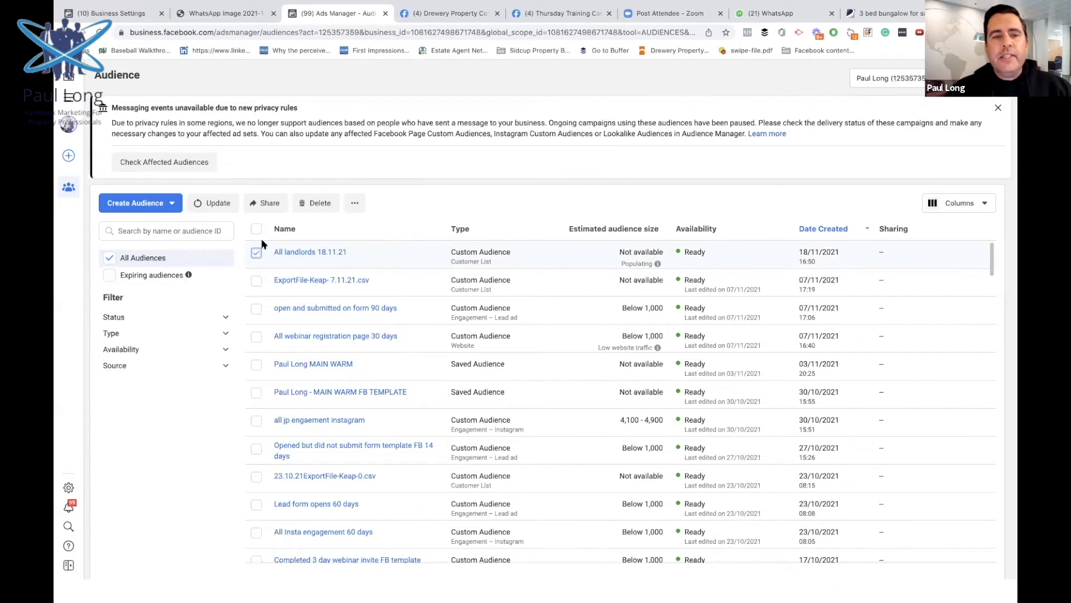
mouse_move(287, 258)
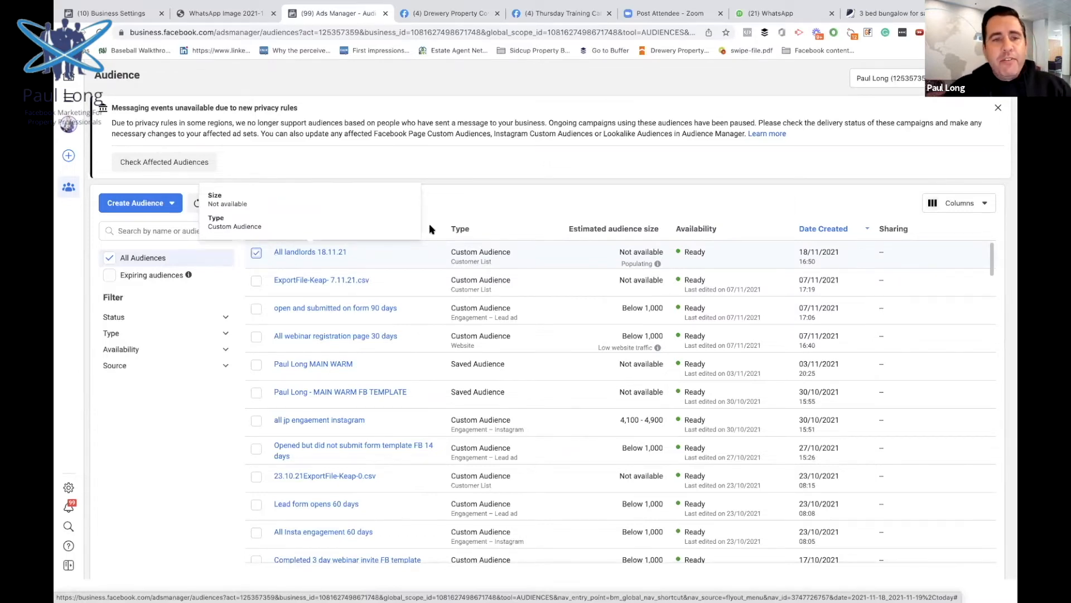
left_click(257, 255)
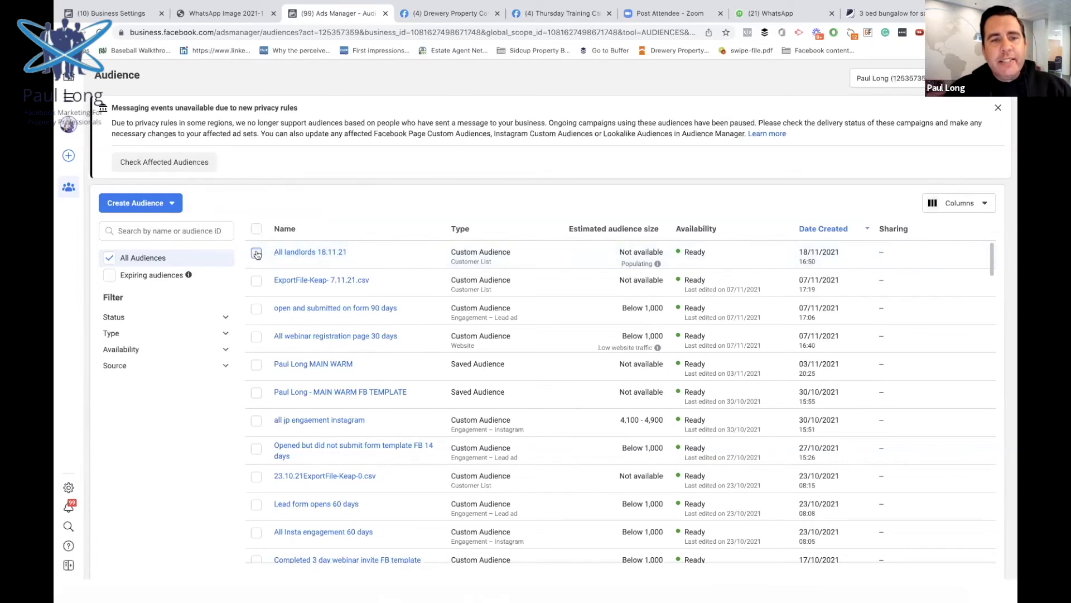
Step: Start creating a Lookalike Audience from the "All landlords 18.11.21" custom audience
left_click(257, 254)
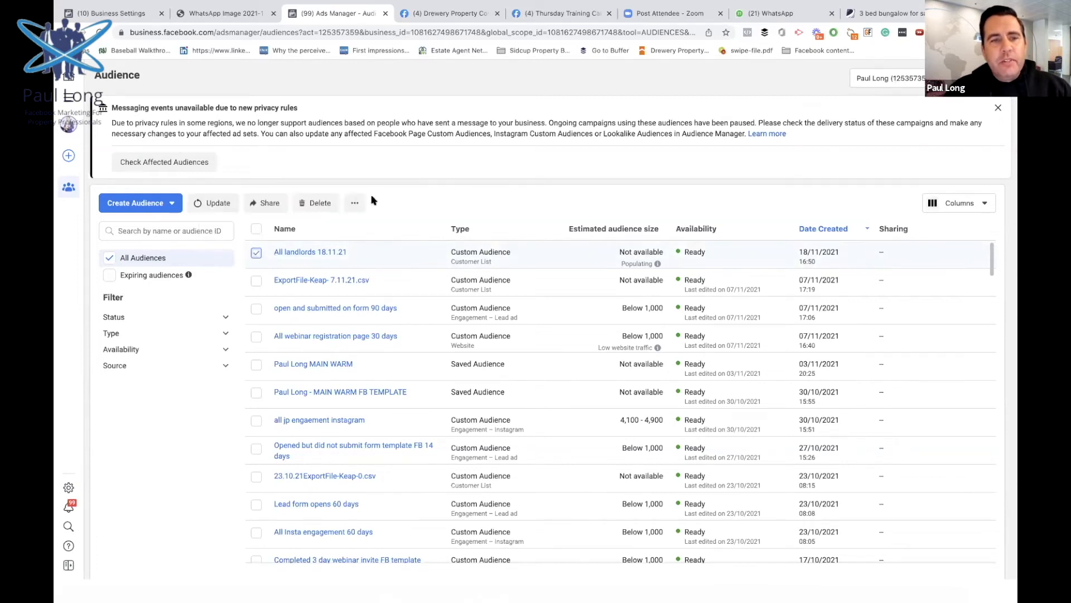
left_click(357, 203)
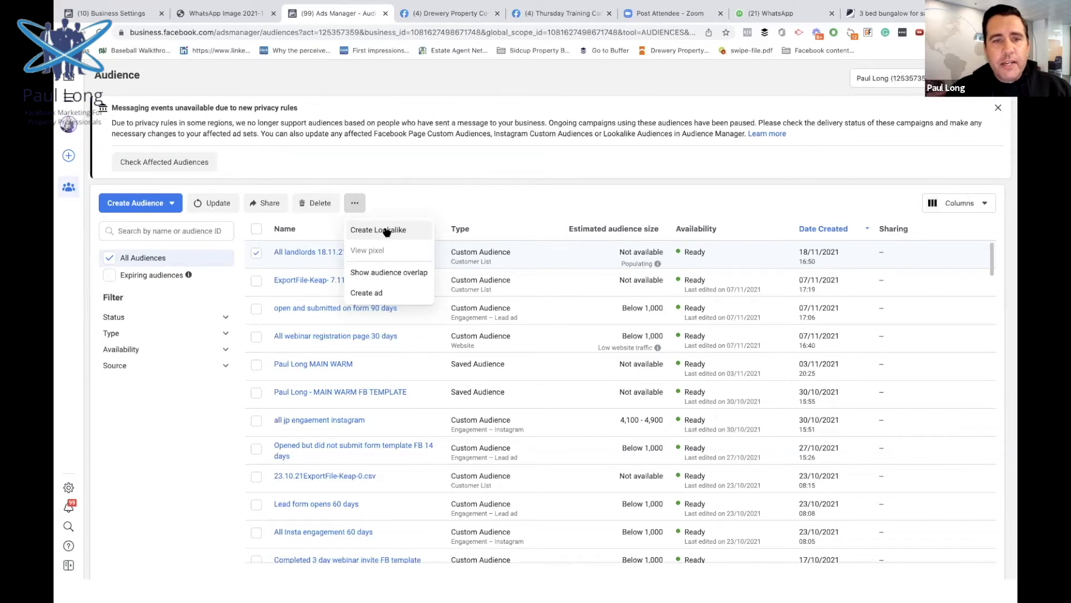
left_click(385, 231)
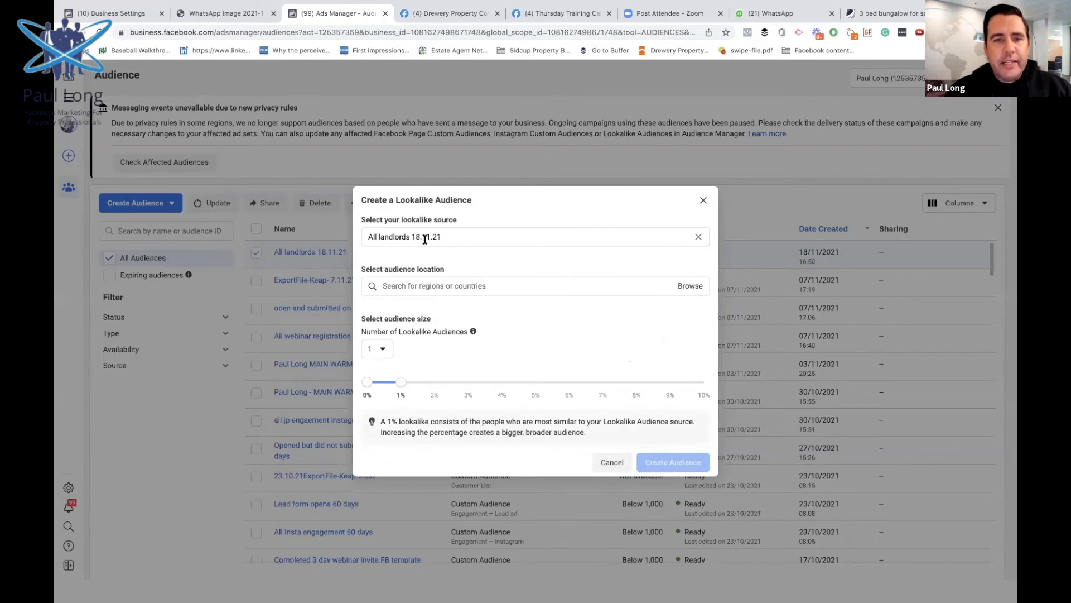
Step: Set the lookalike's audience location to United Kingdom and create the audience at 1% size
left_click(420, 287)
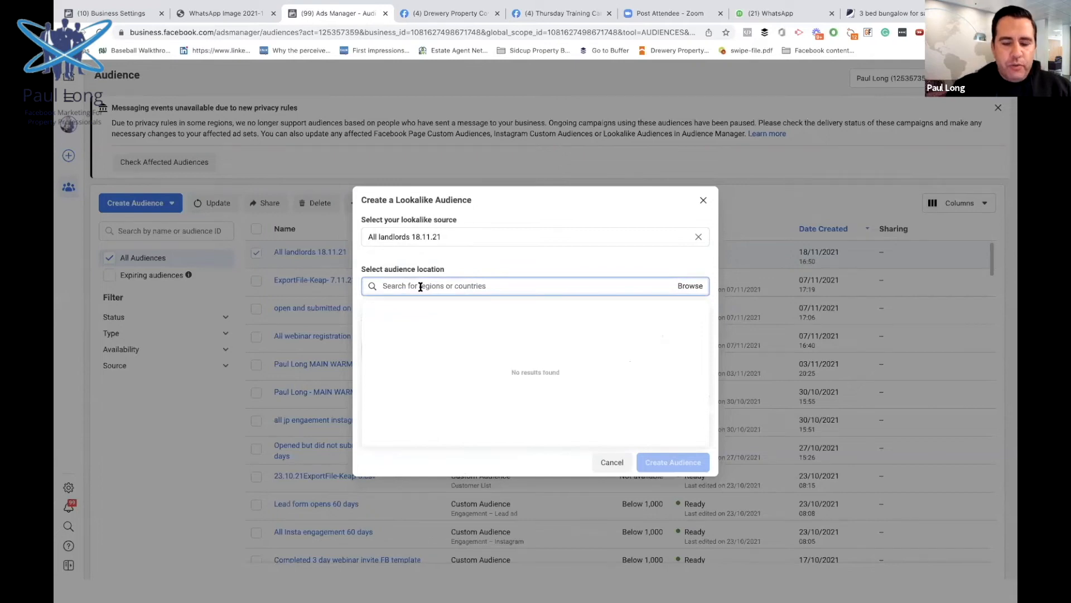
type("united")
left_click(417, 326)
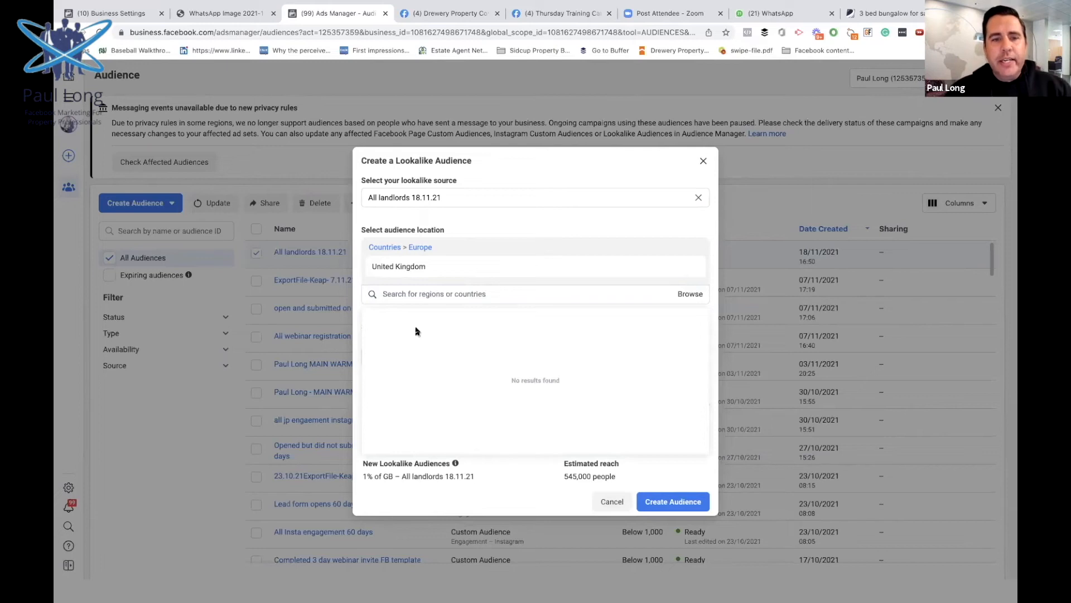
left_click(359, 259)
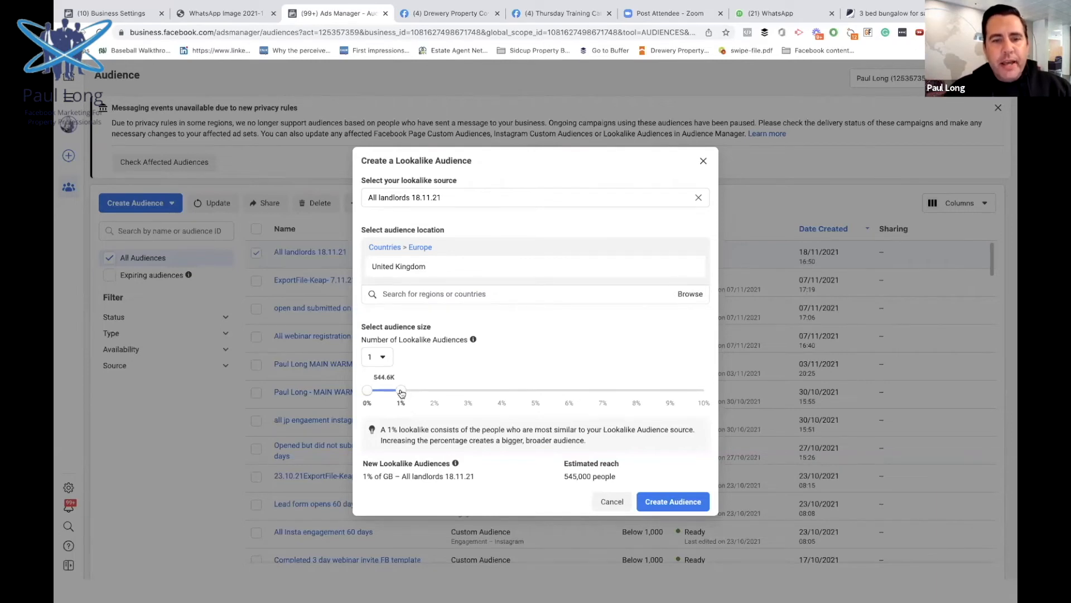
left_click(666, 502)
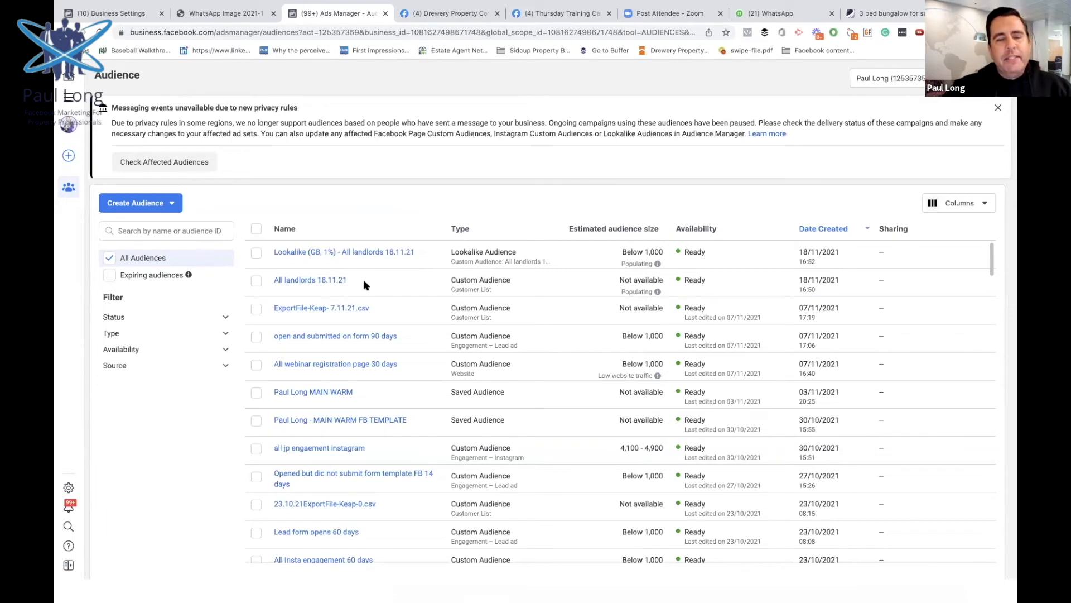
Step: Go from Audiences to the campaign list in Ads Manager and create a new auction campaign with the Traffic objective
left_click(69, 99)
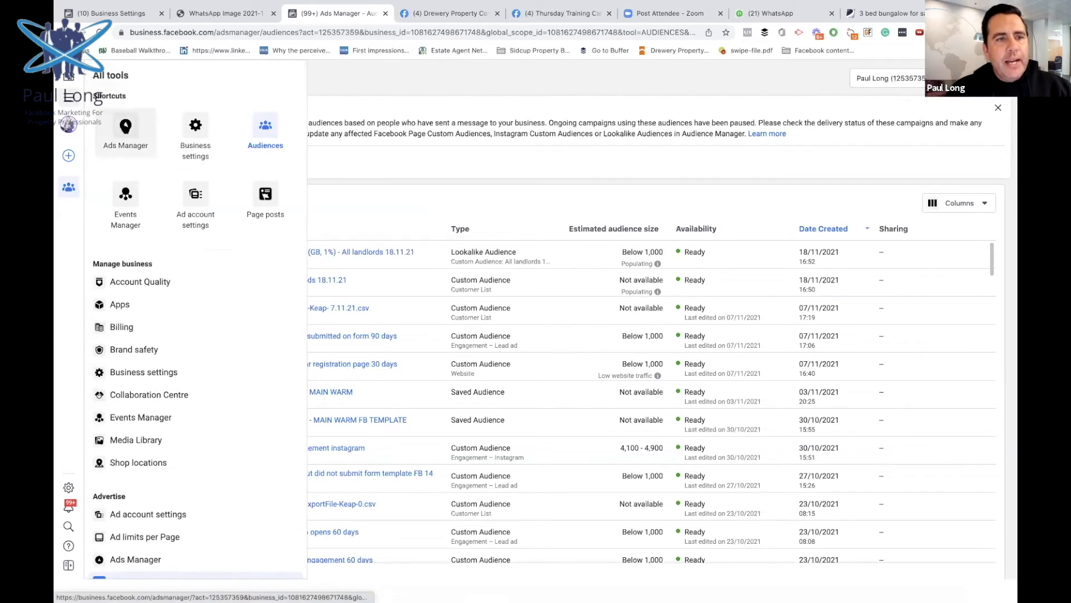
left_click(125, 128)
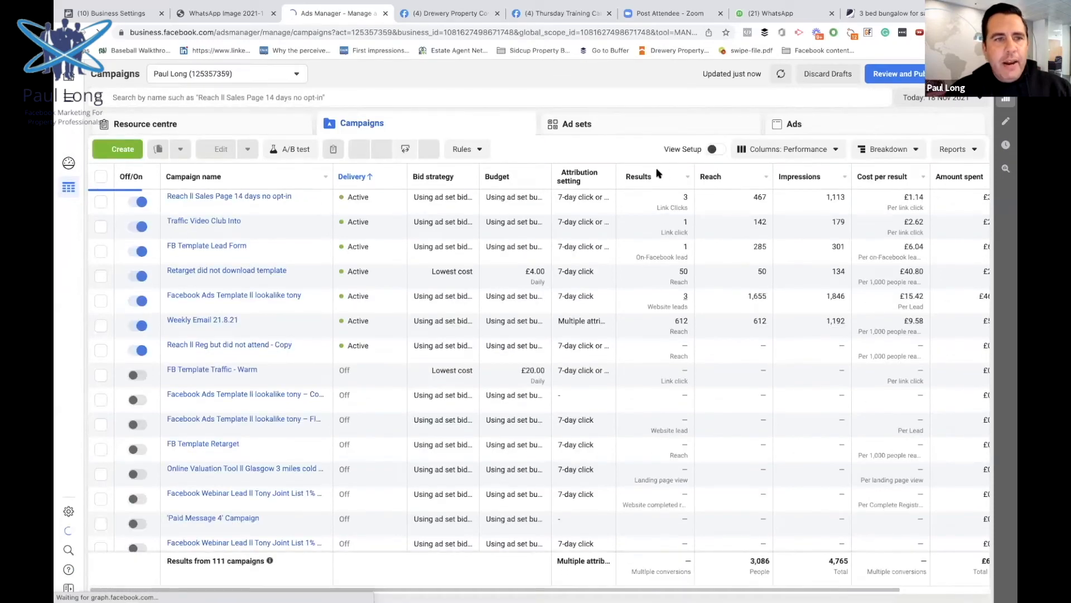
left_click(120, 151)
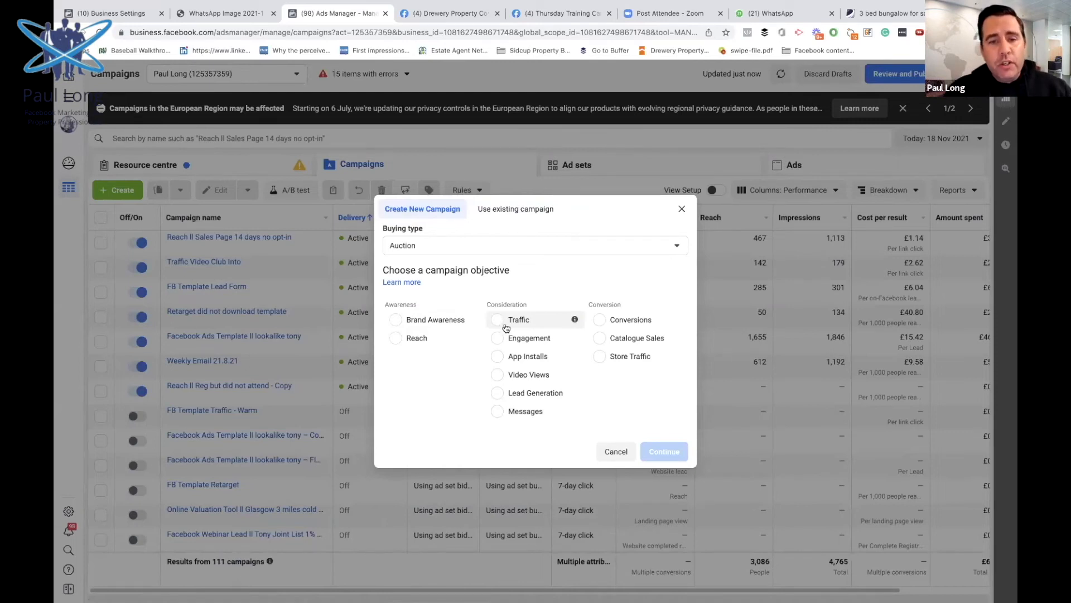
left_click(501, 320)
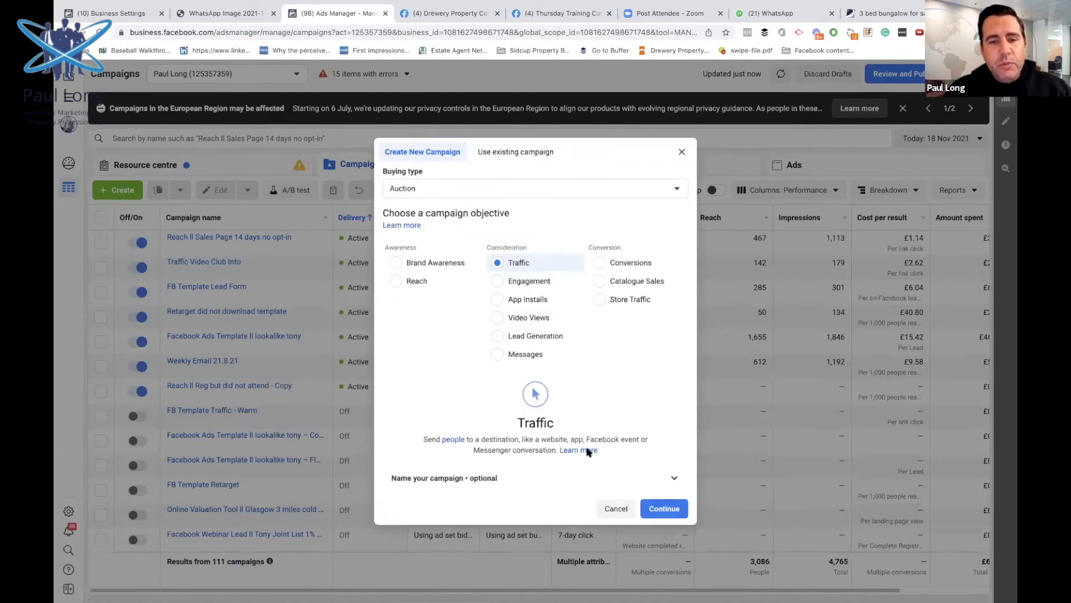
left_click(655, 511)
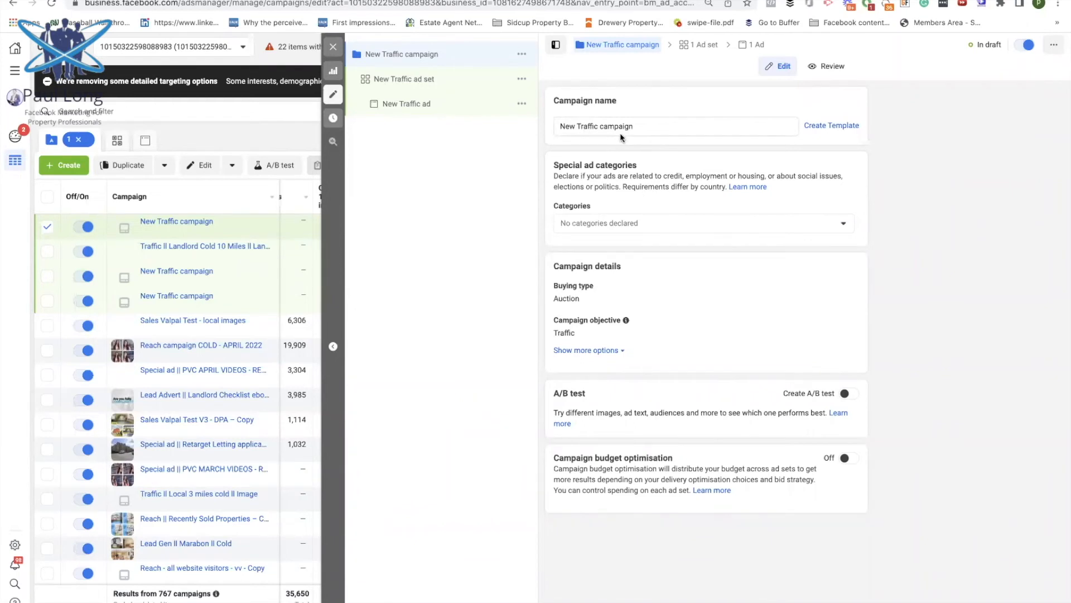
Step: Rename the new campaign as "Traffic campaign ll Landlord lists ll Blog article"
left_click(642, 127)
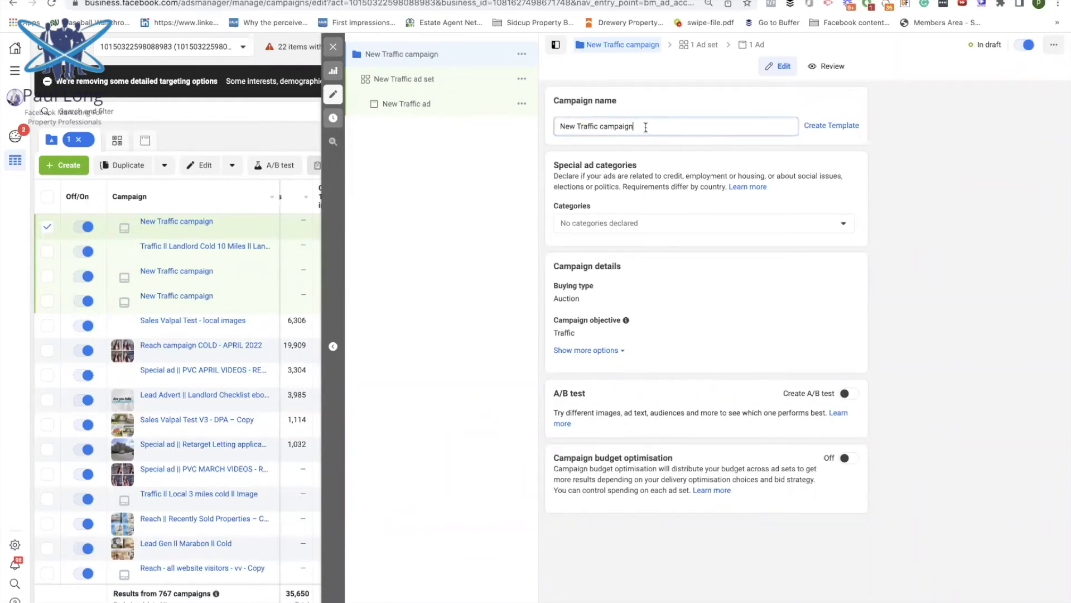
left_click_drag(577, 126, 514, 129)
key("BackSpace")
left_click(619, 127)
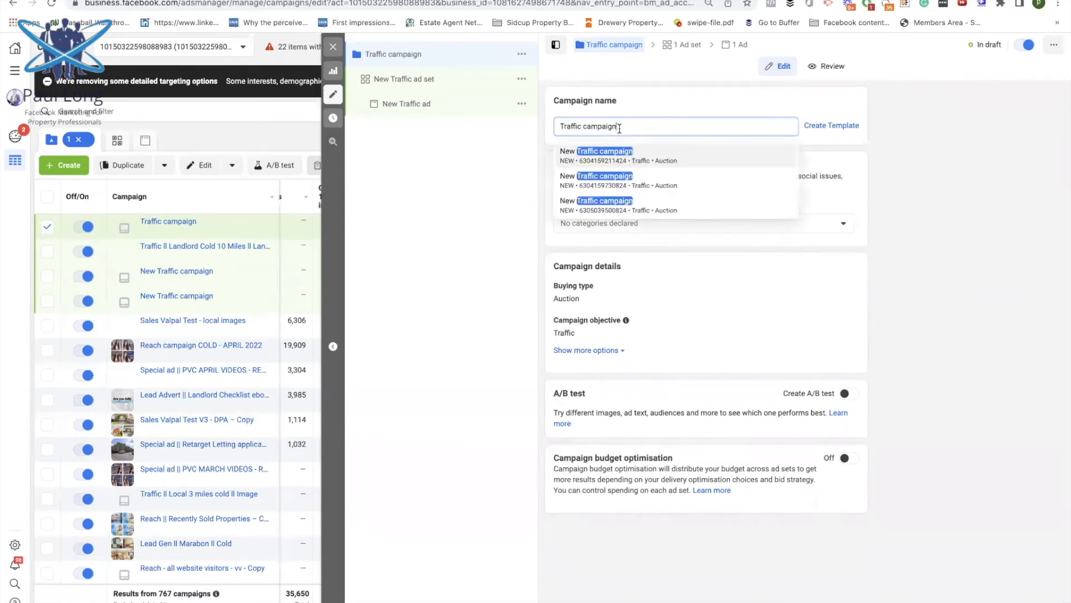
type("ll")
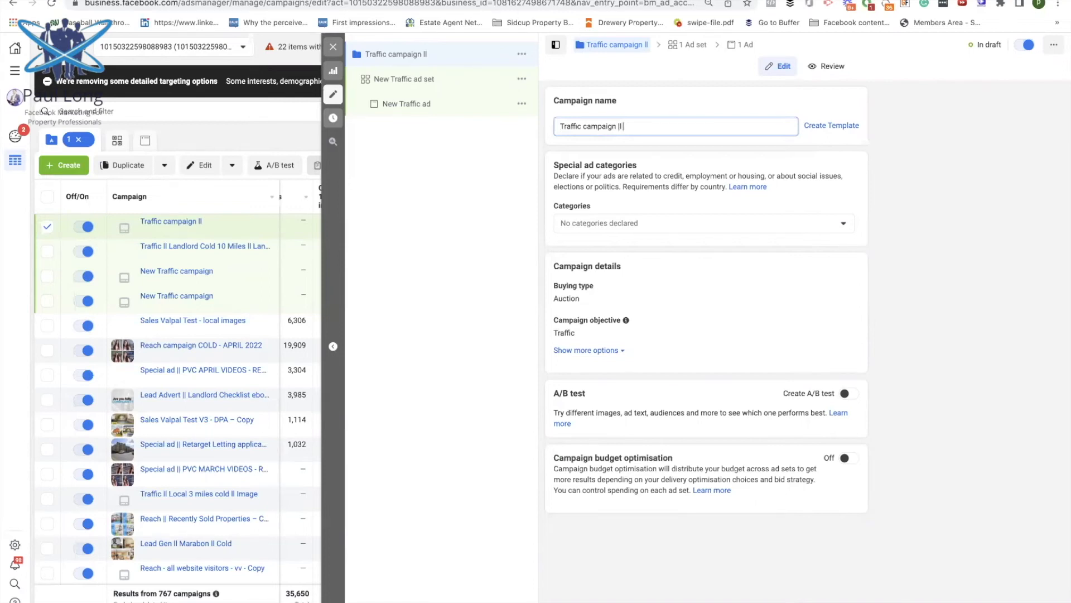
type(" Landlord ")
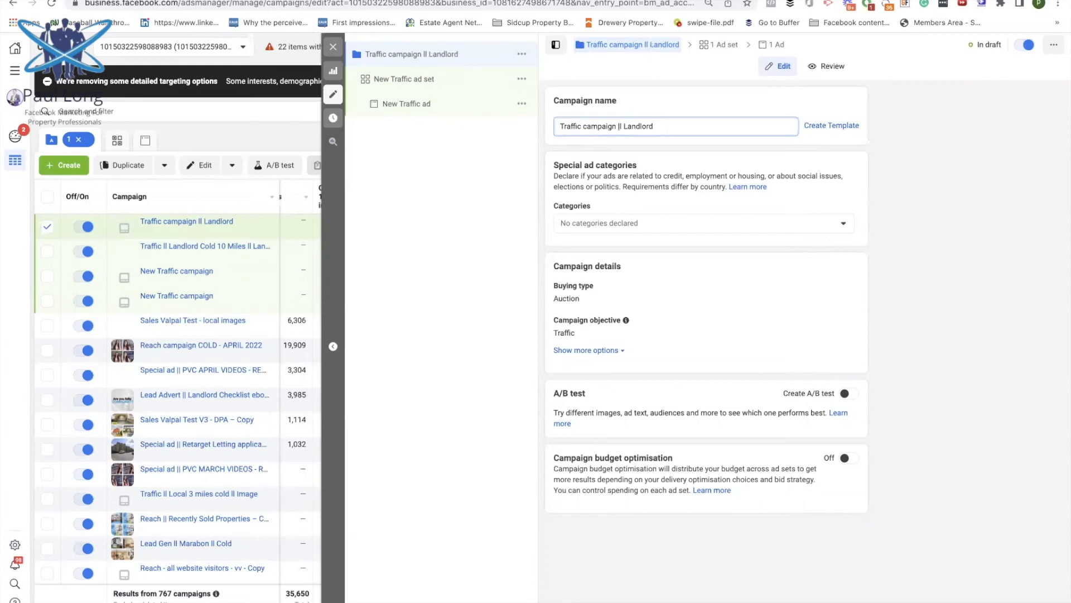
type("lists ll Blog article")
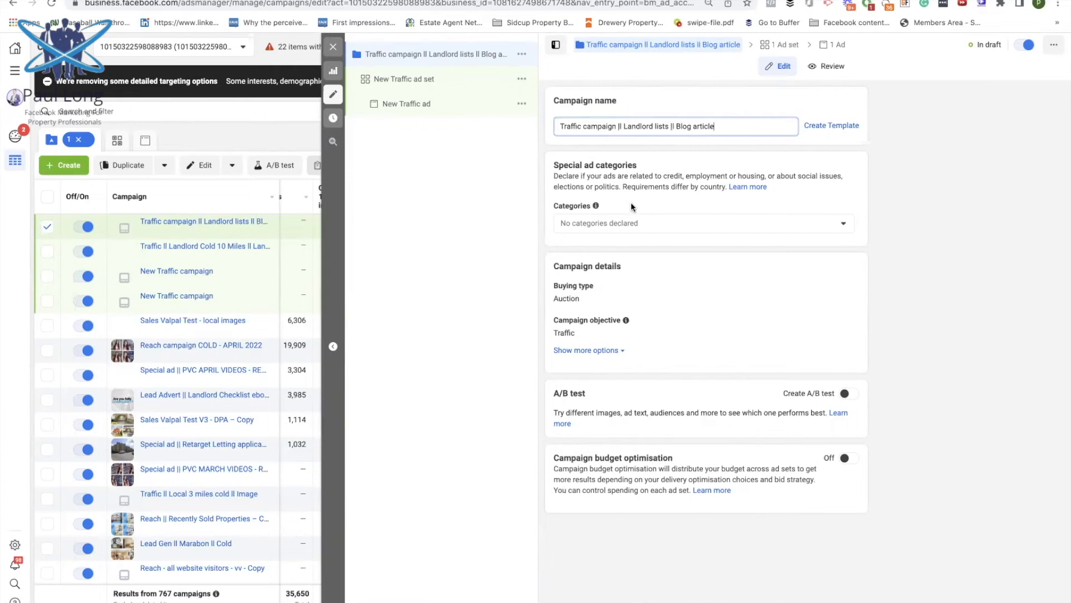
Step: Declare Housing as the campaign's special ad category
left_click(581, 223)
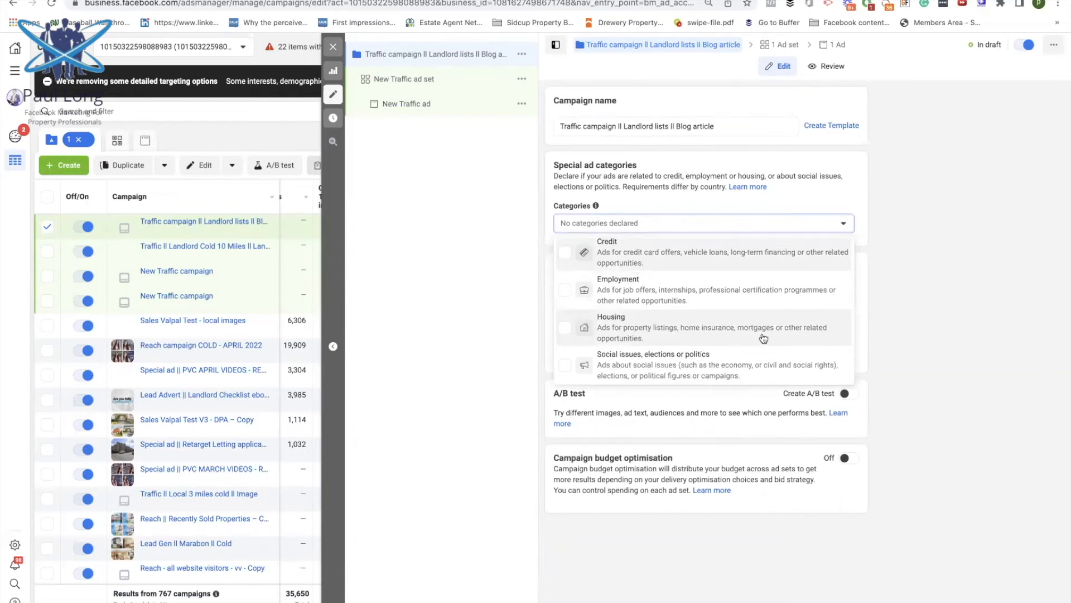
left_click(618, 331)
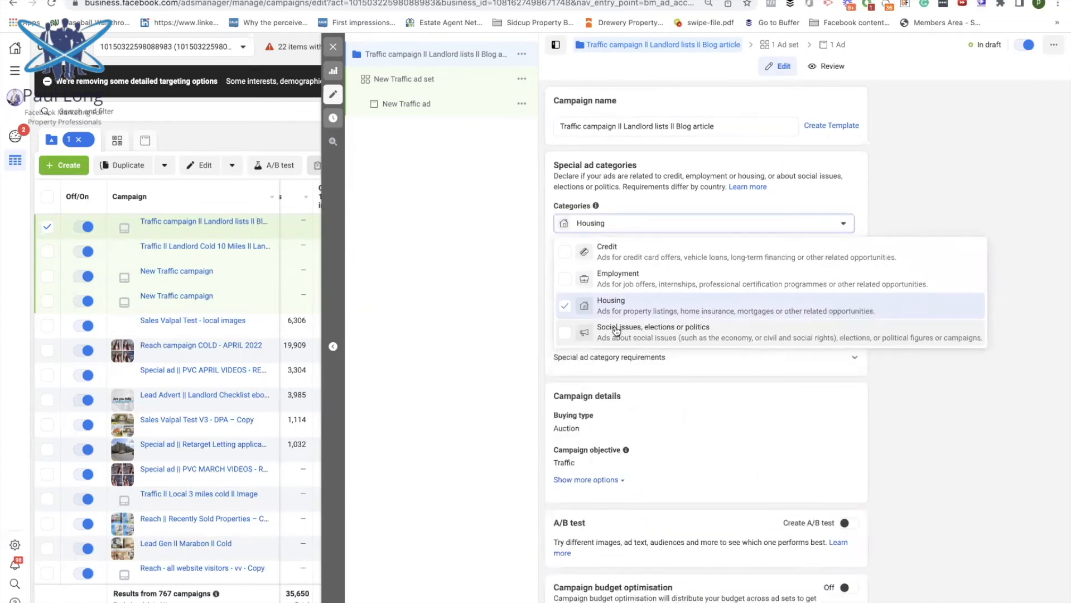
left_click(674, 184)
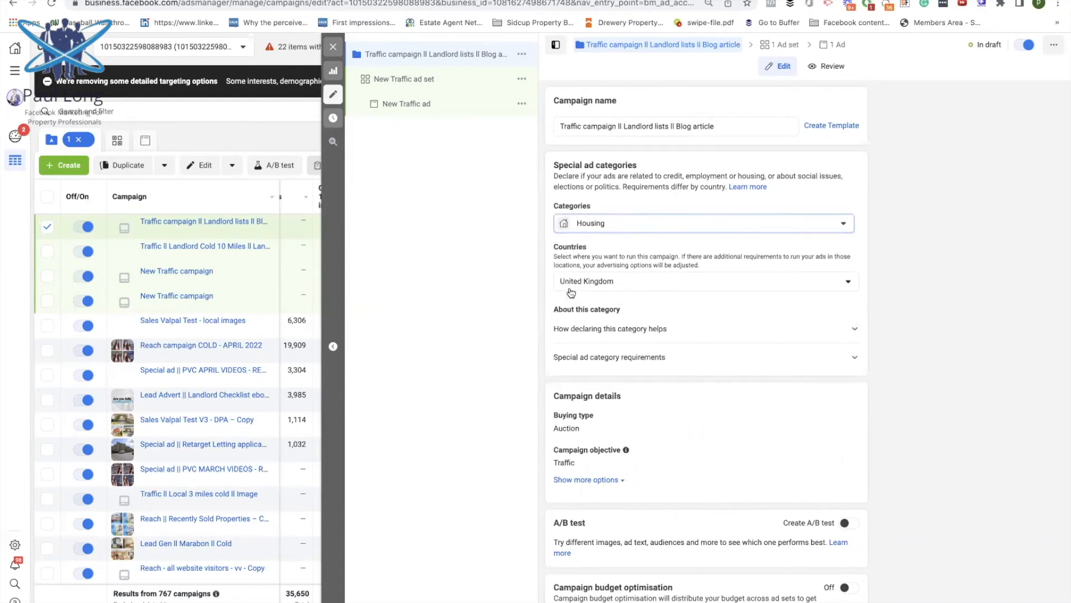
Step: Open the campaign's new traffic ad set and rename it "Local lists"
scroll(566, 338, "down", 1)
scroll(566, 338, "down", 1)
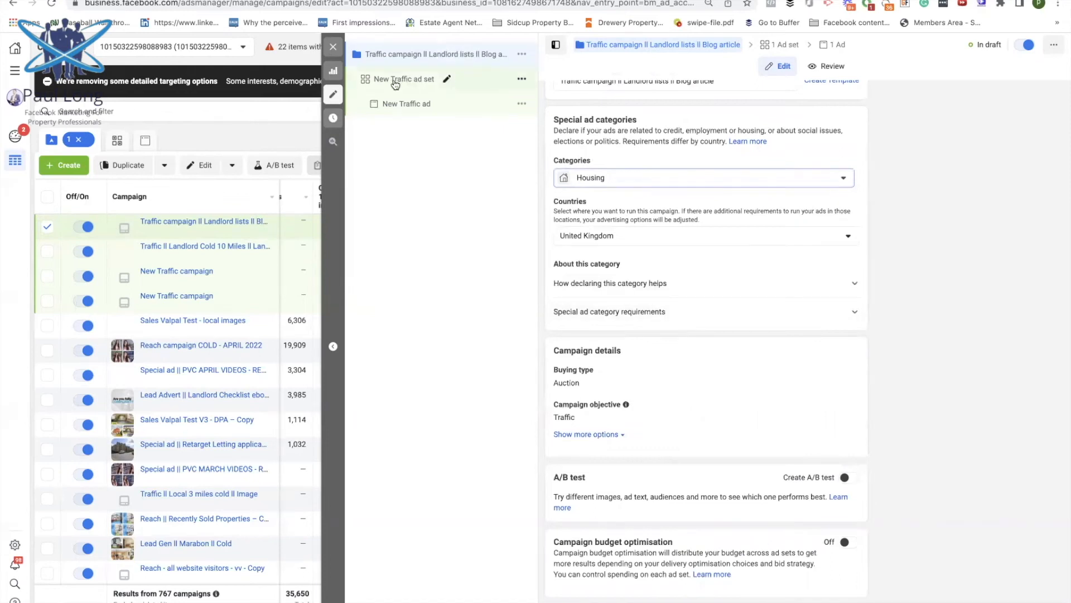
left_click(1042, 601)
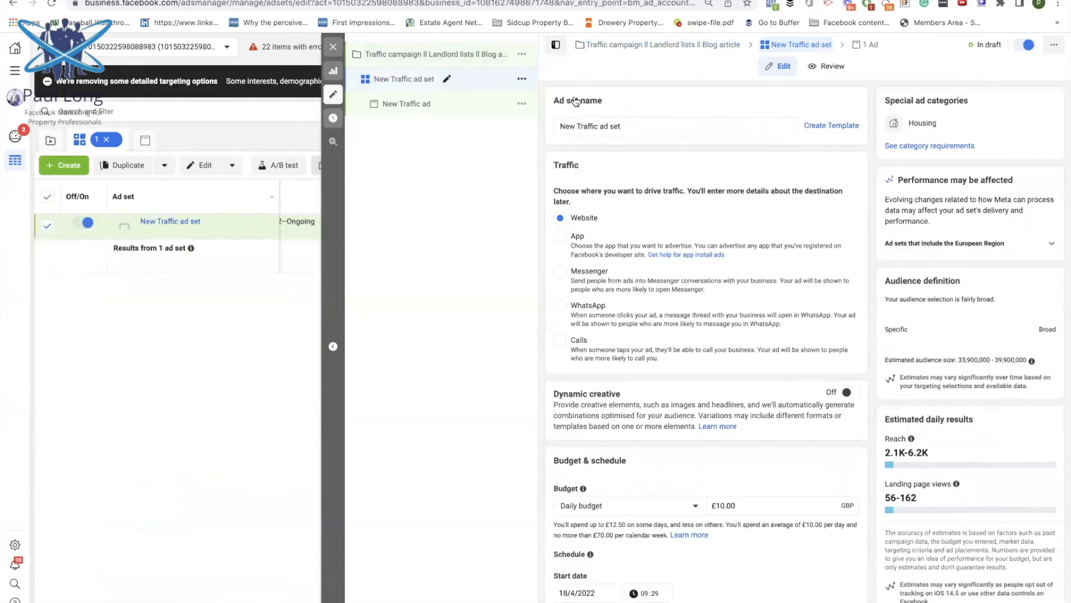
left_click_drag(639, 126, 547, 128)
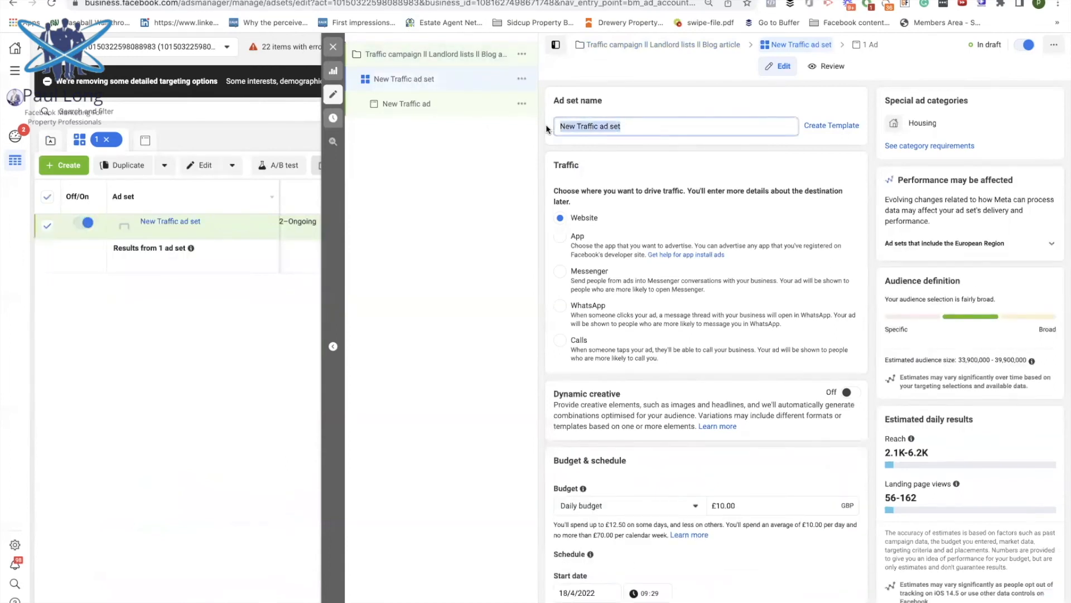
type("Local")
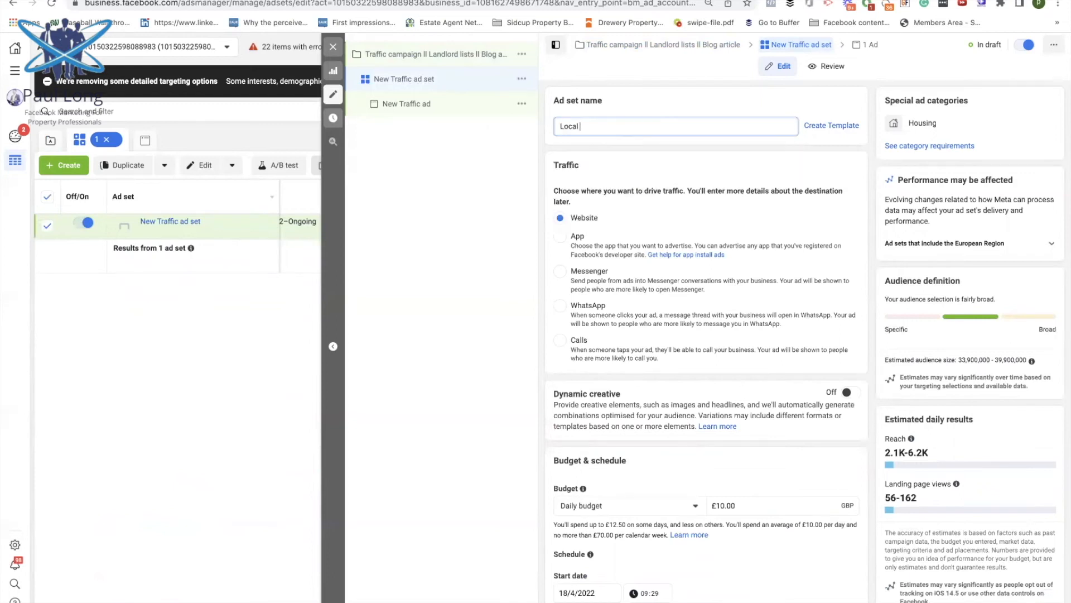
type(" lists")
left_click(602, 176)
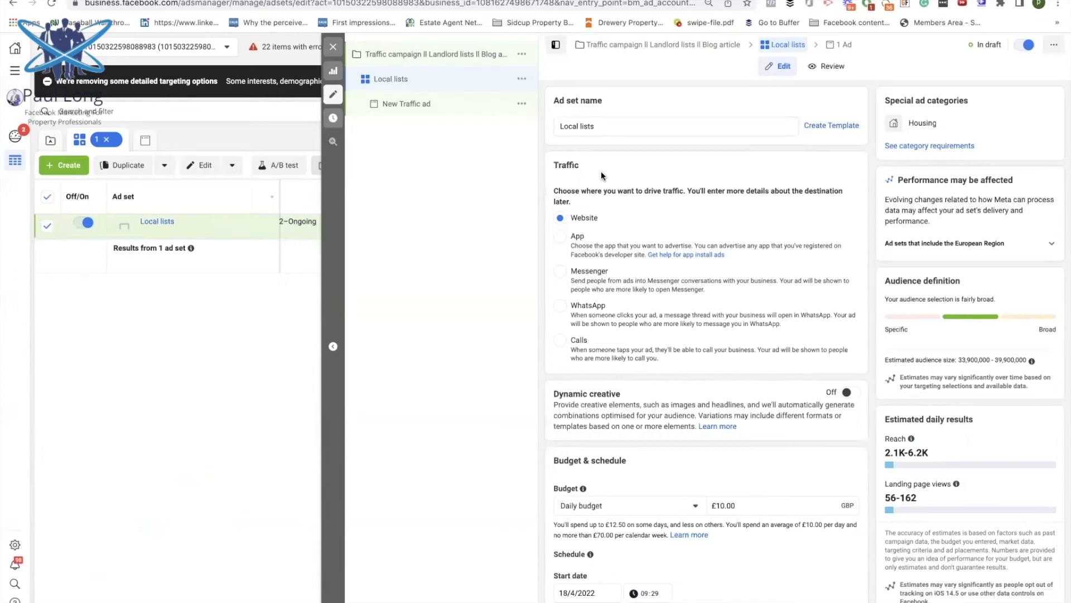
Step: Set the ad set's daily budget to £2.00
scroll(601, 176, "down", 1)
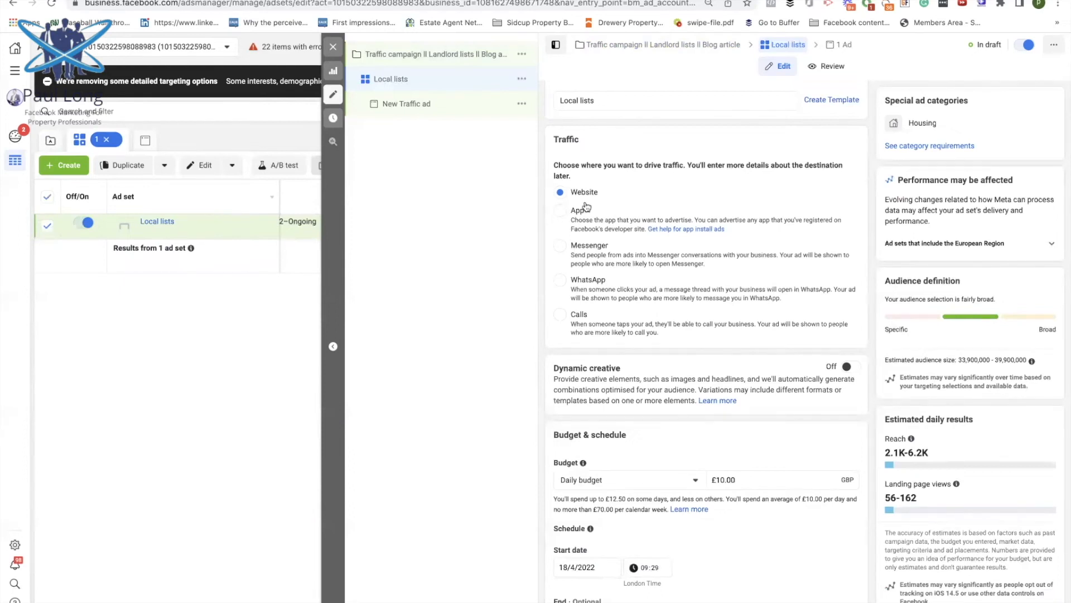
scroll(586, 206, "down", 1)
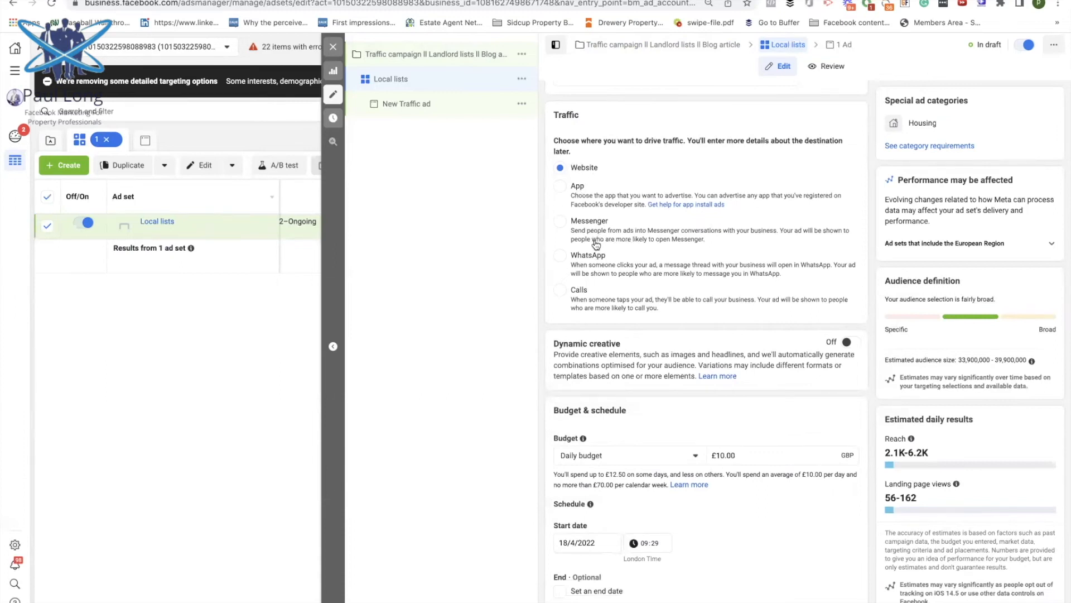
scroll(595, 244, "down", 5)
scroll(575, 253, "down", 3)
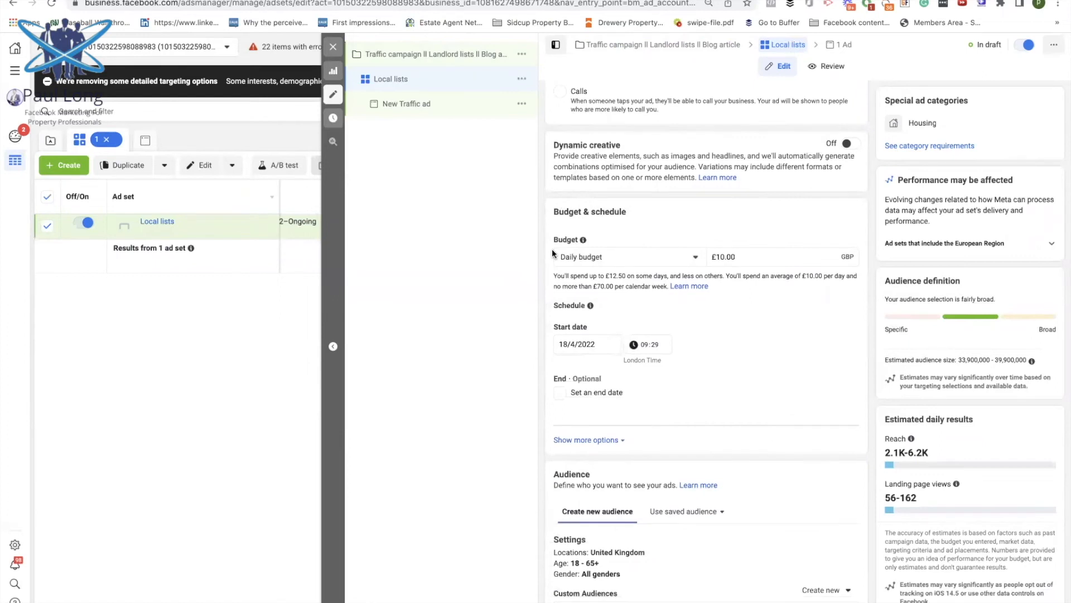
left_click(749, 257)
key("BackSpace")
key("BackSpace")
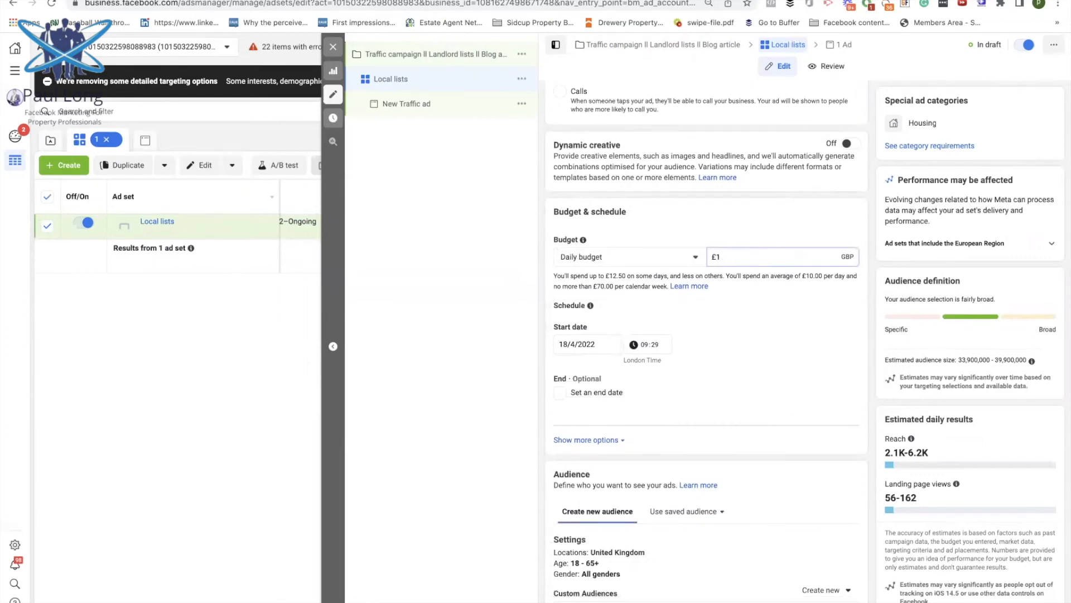
key("BackSpace")
type("2")
left_click(727, 232)
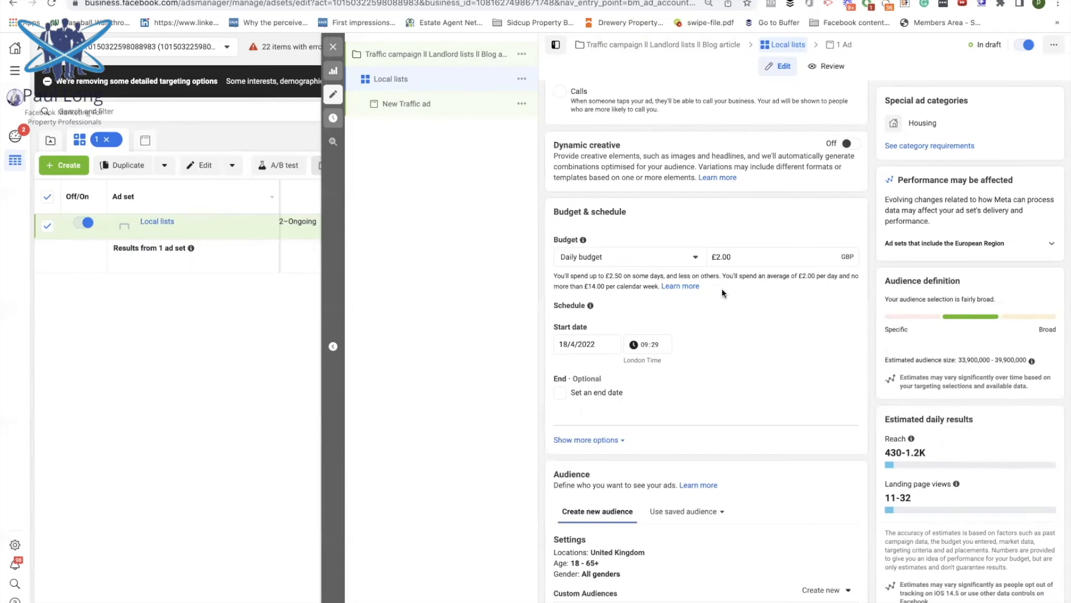
Step: Set an end date of 1/5/2022 in the ad set's schedule
scroll(722, 288, "down", 2)
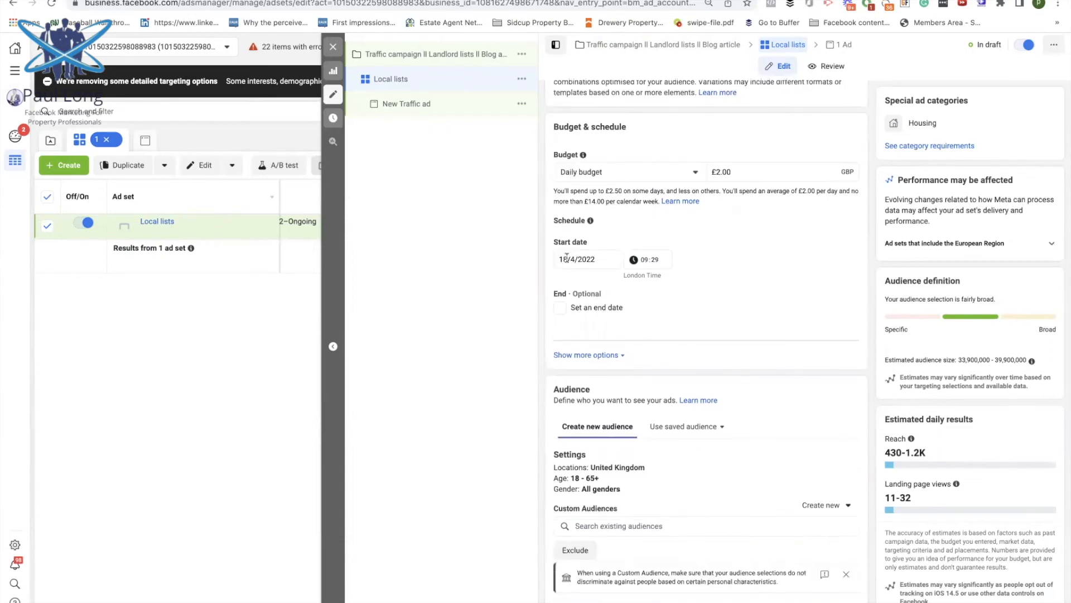
scroll(576, 279, "down", 1)
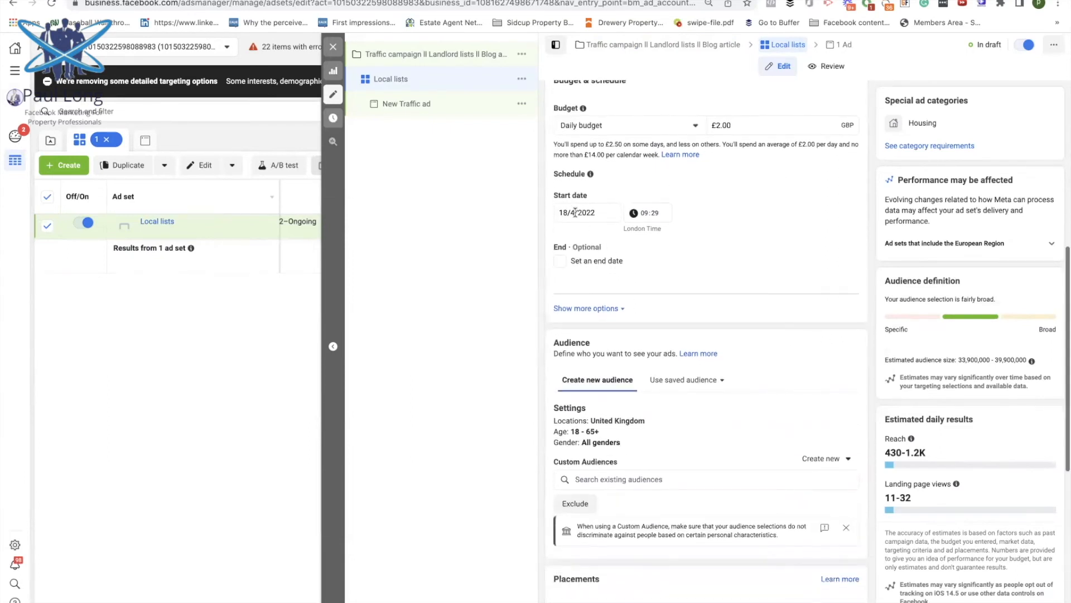
left_click(561, 262)
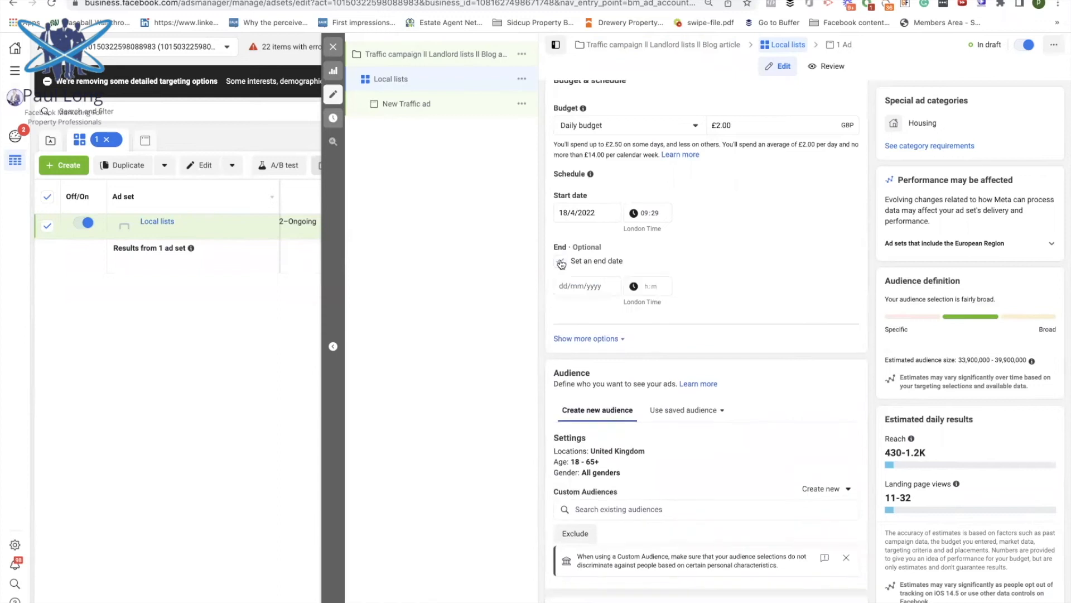
left_click(581, 286)
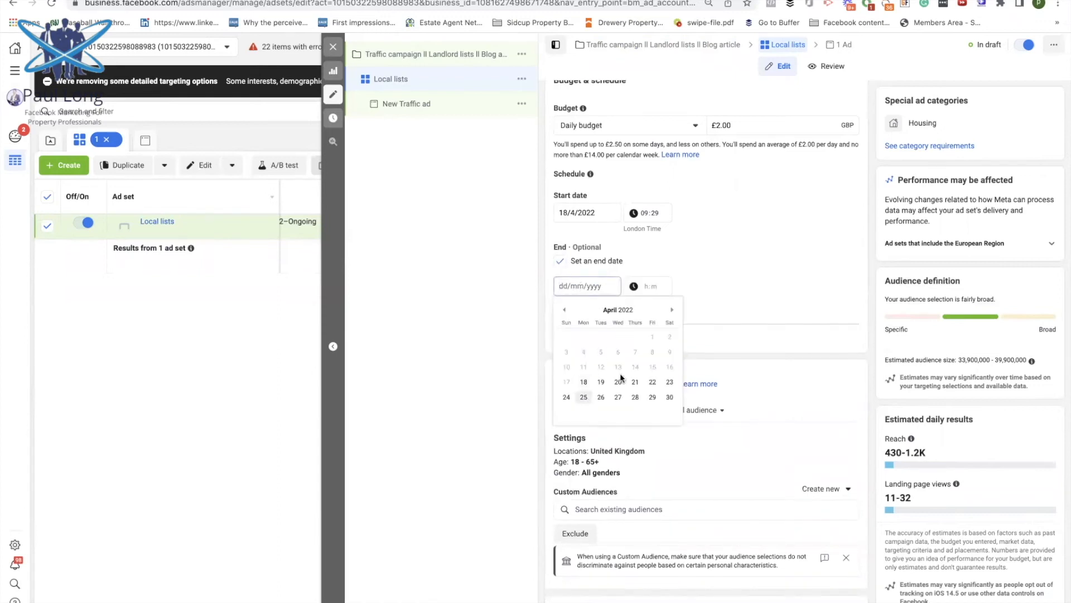
left_click(671, 311)
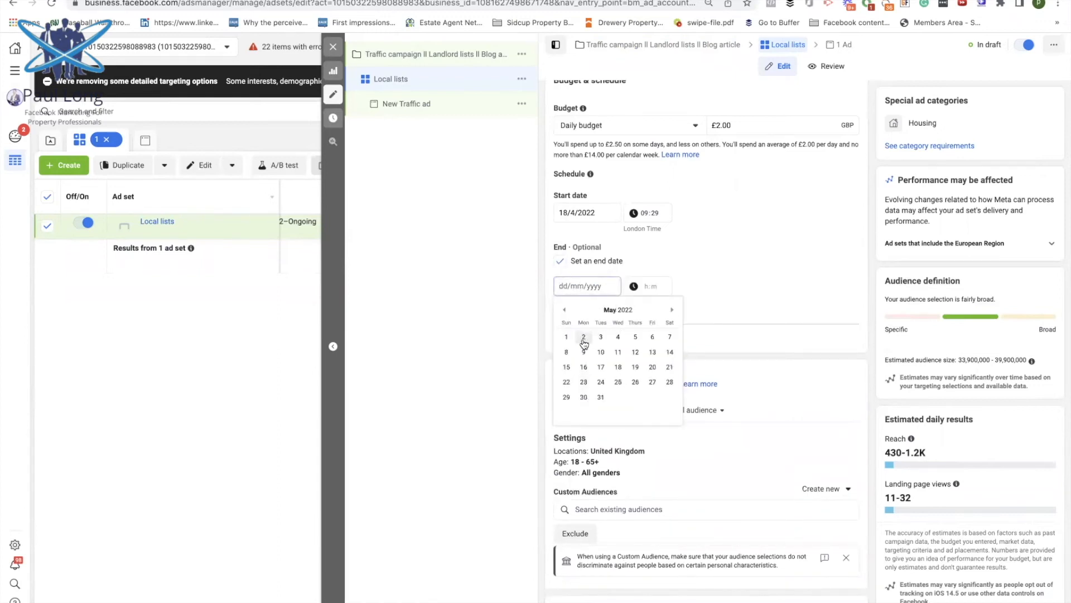
left_click(566, 337)
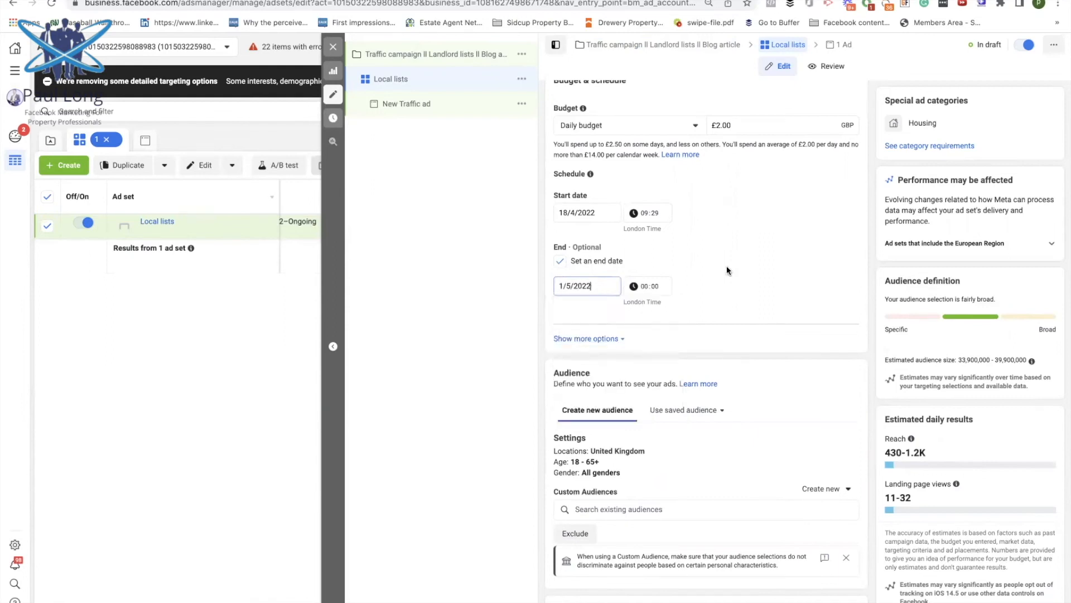
left_click(597, 287)
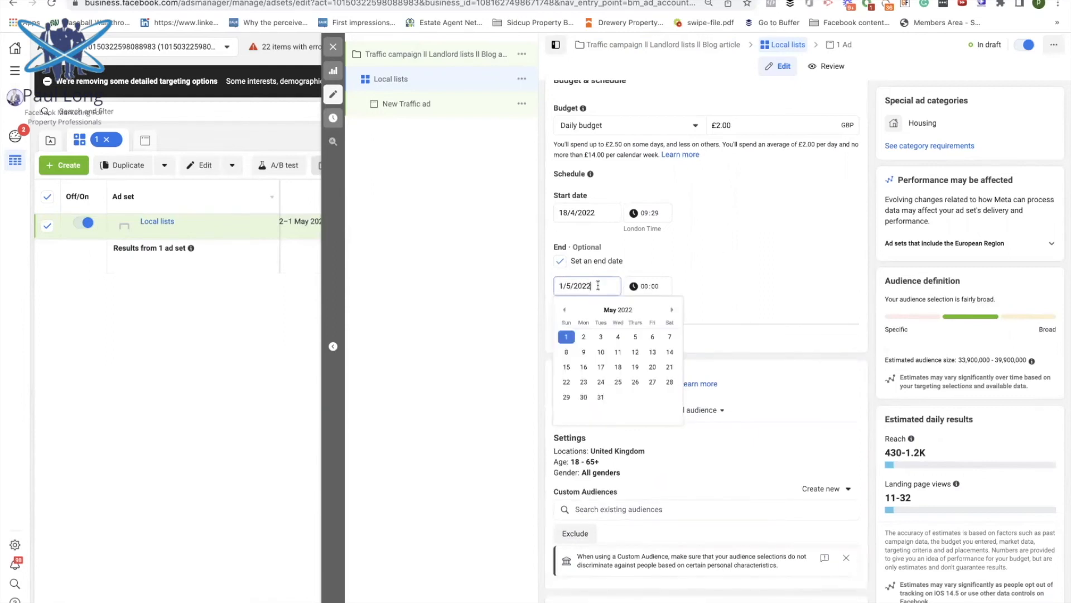
left_click(732, 262)
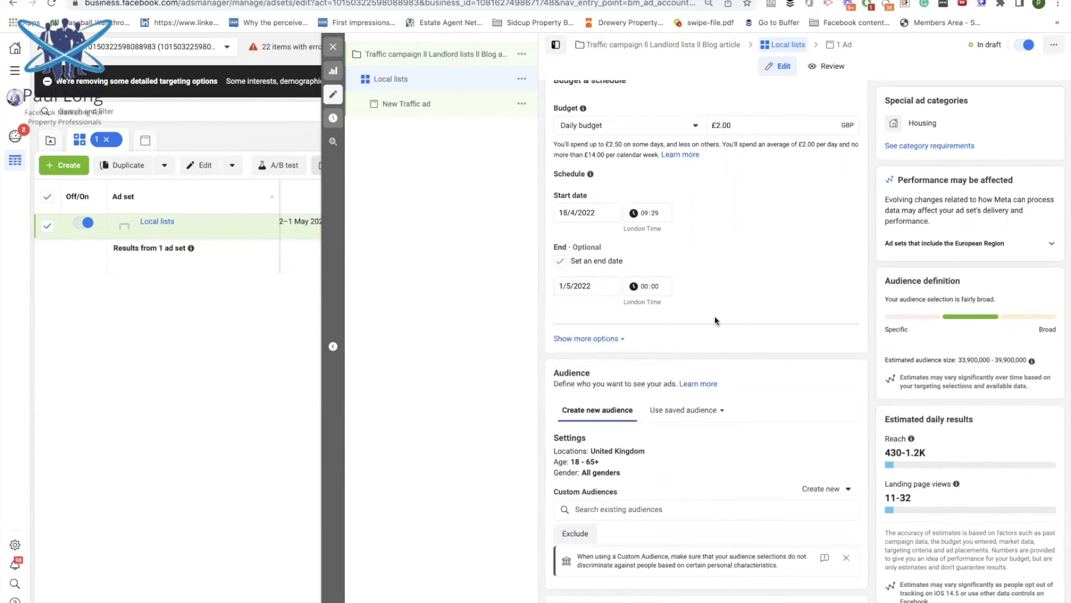
Step: Review the ad set's audience settings, Custom Audiences, placements and delivery options
scroll(715, 321, "down", 1)
scroll(715, 321, "down", 4)
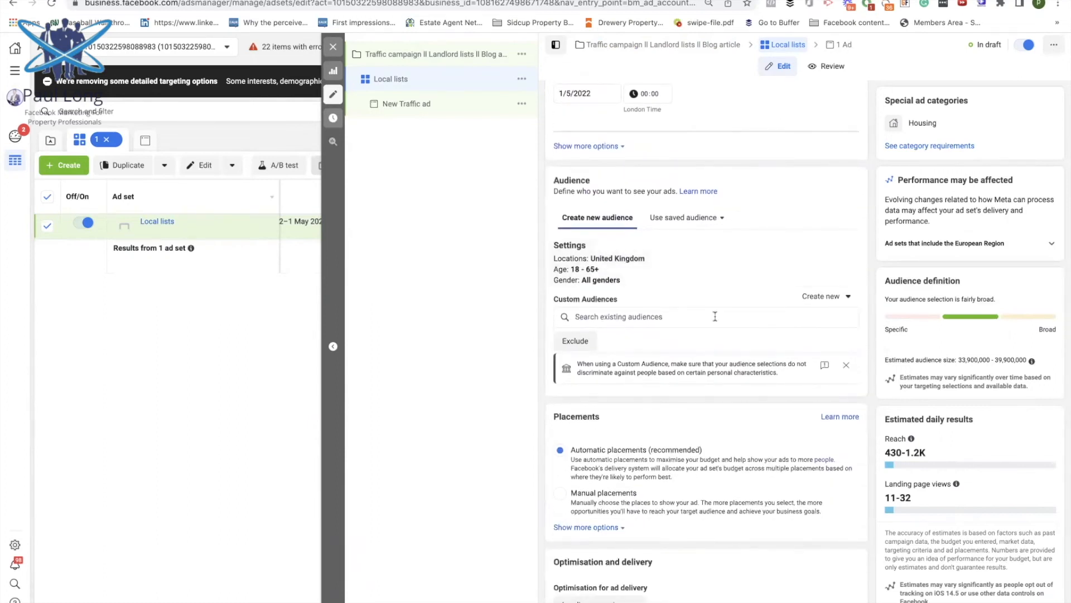
left_click_drag(553, 298, 577, 298)
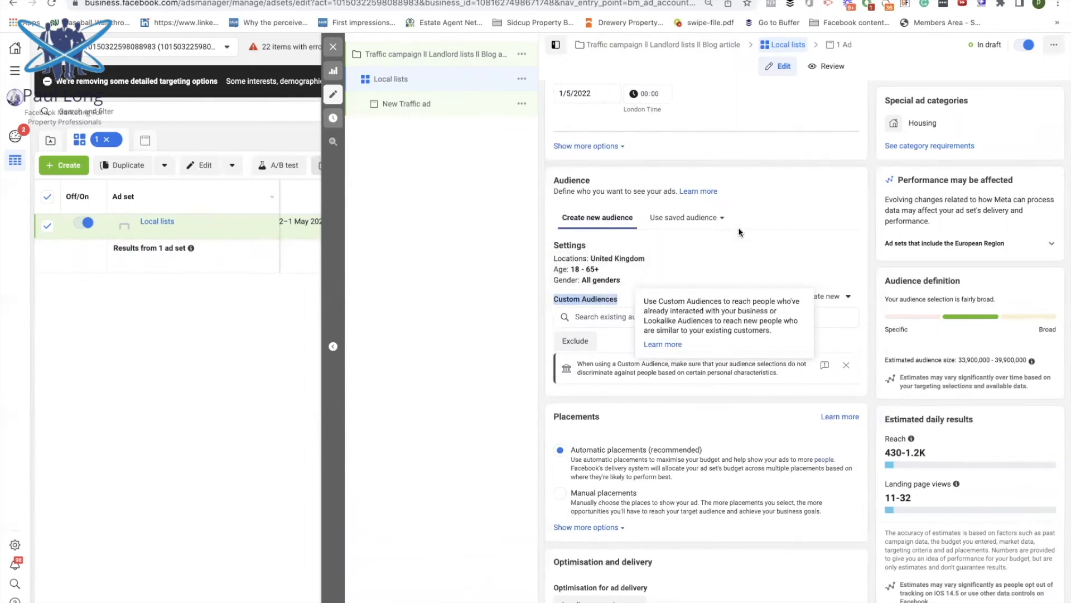
left_click(800, 202)
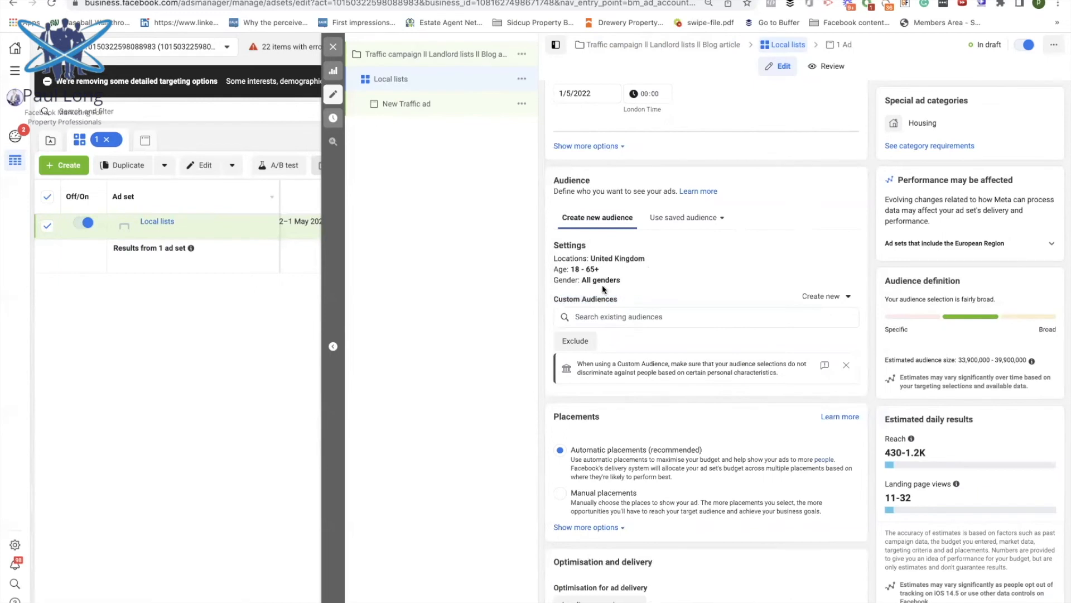
mouse_move(623, 299)
left_click_drag(550, 297, 608, 297)
scroll(614, 304, "down", 1)
scroll(614, 304, "down", 3)
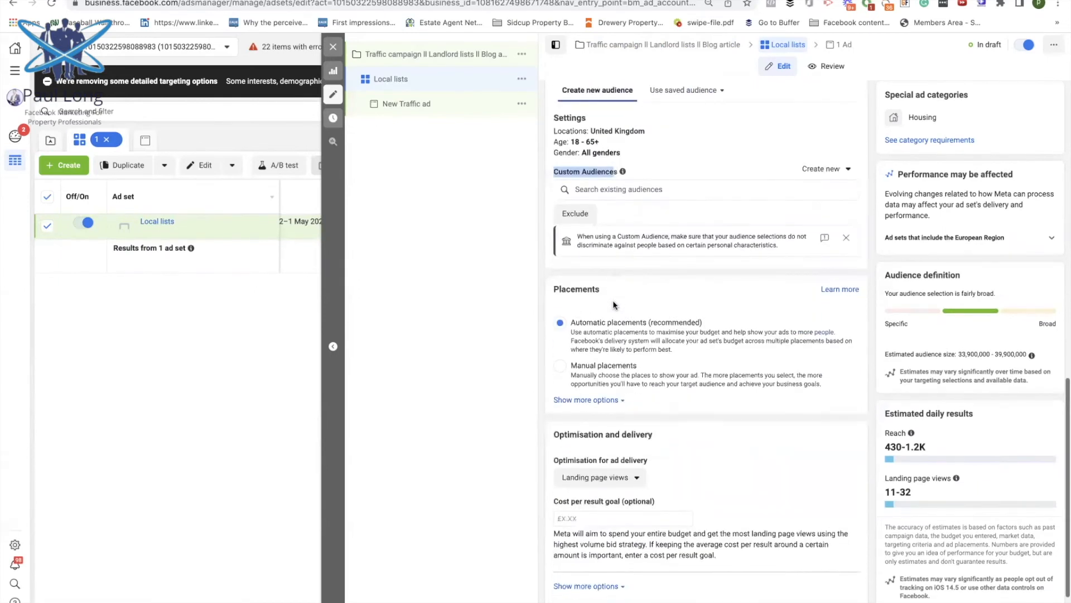
scroll(614, 305, "up", 3)
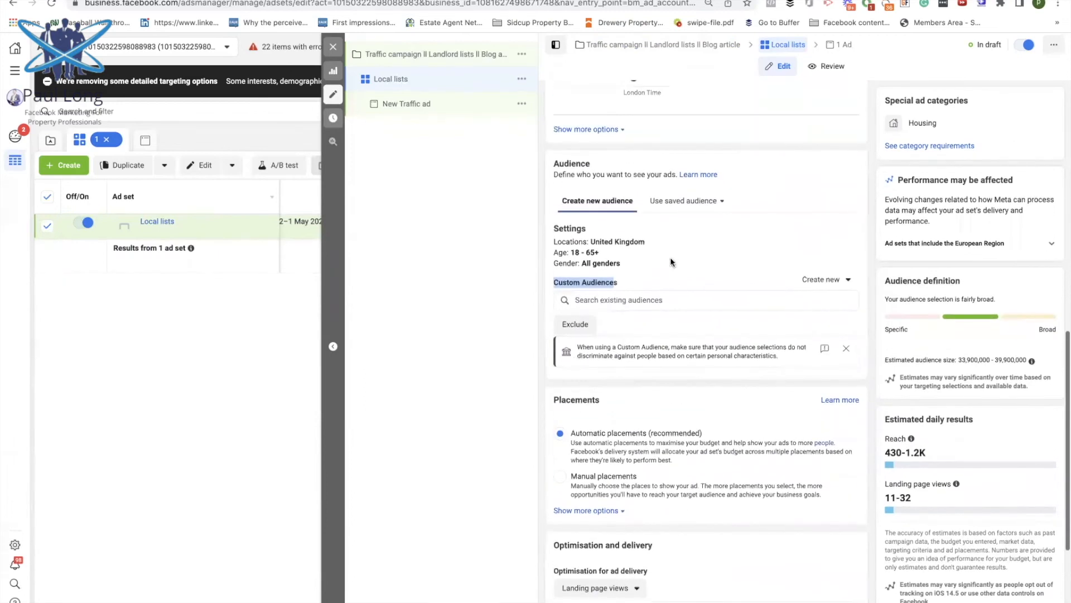
left_click(764, 211)
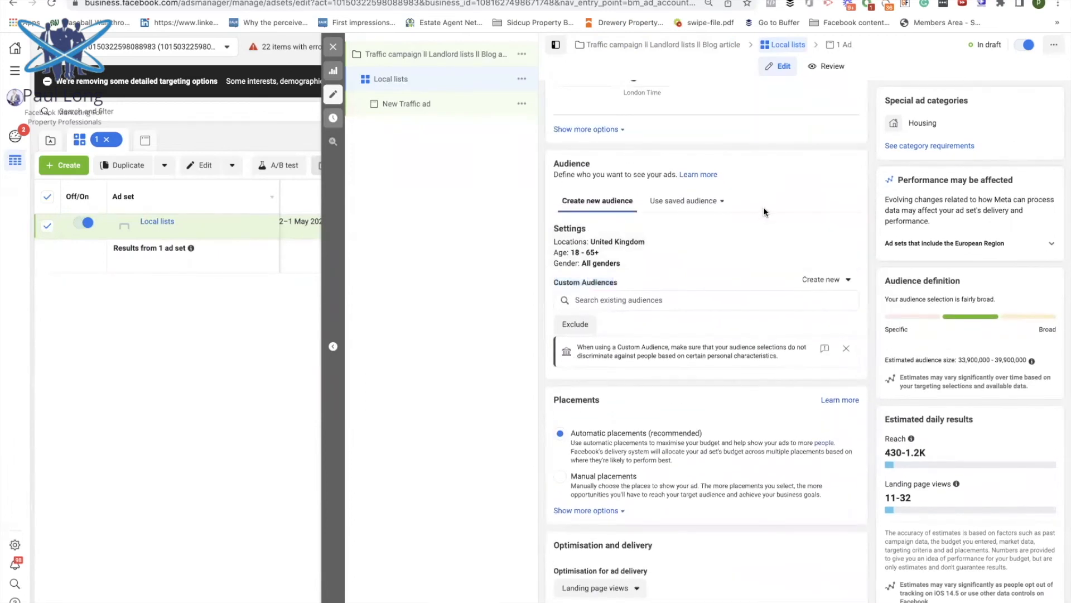
scroll(671, 293, "down", 2)
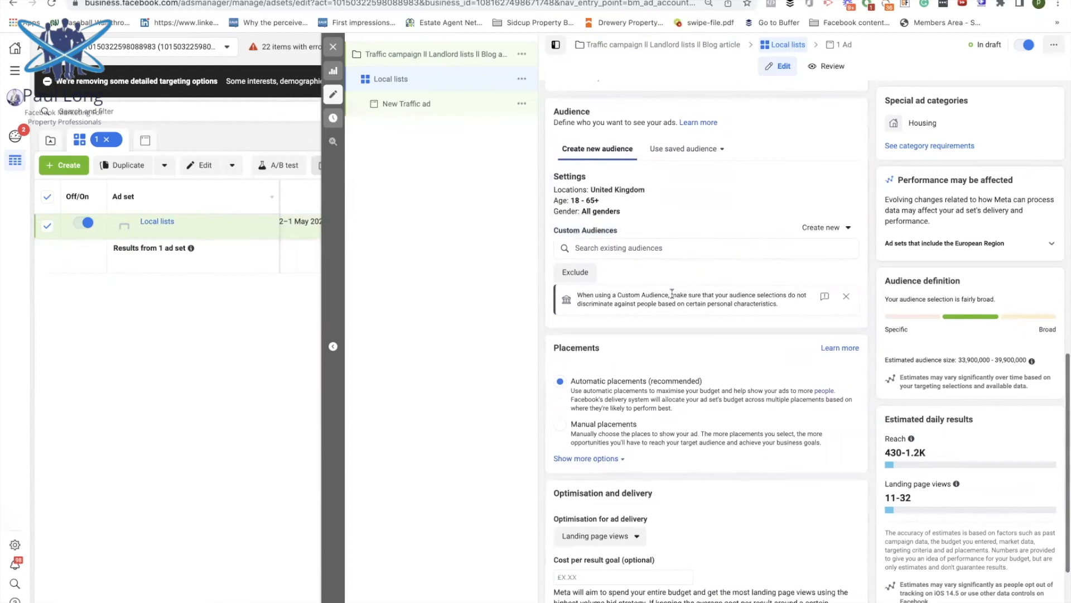
scroll(671, 294, "down", 1)
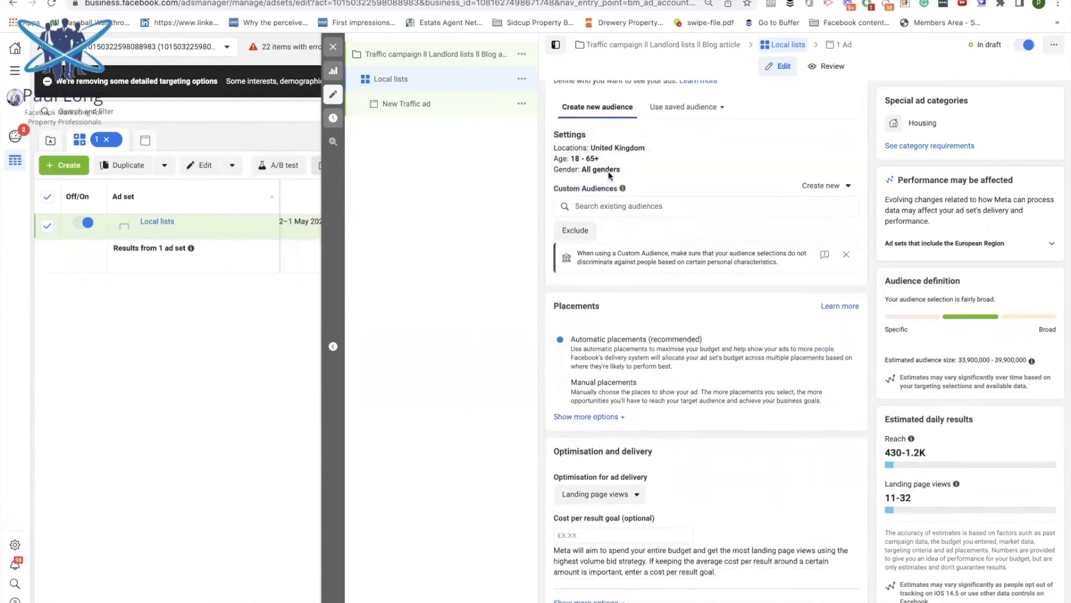
Step: Open the audience settings for editing and set the location targeting to "People living in this location"
left_click(843, 139)
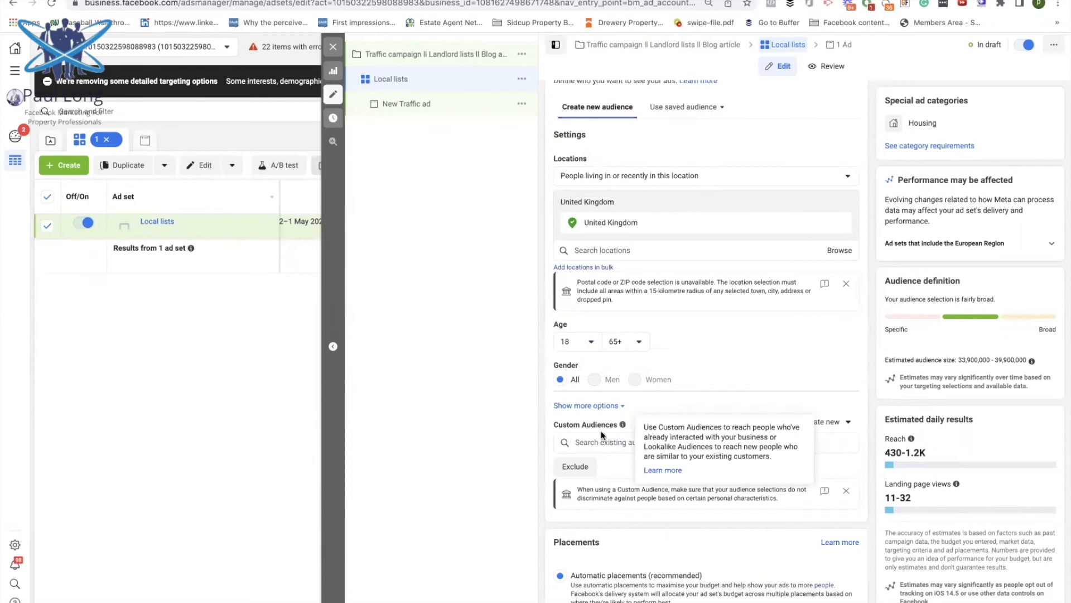
left_click_drag(553, 424, 663, 414)
left_click(683, 412)
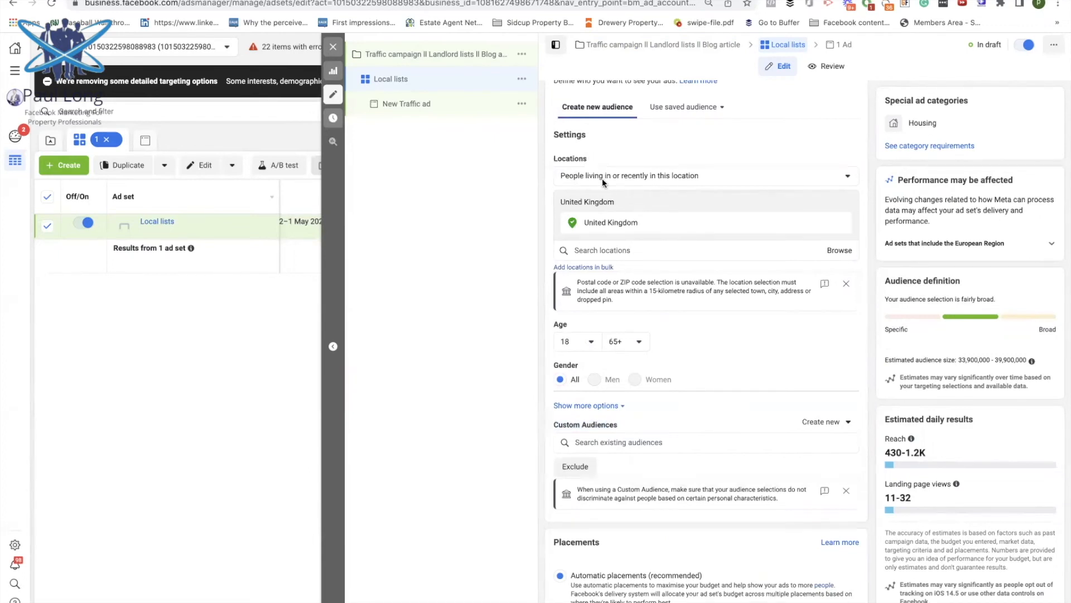
left_click(696, 179)
left_click(650, 225)
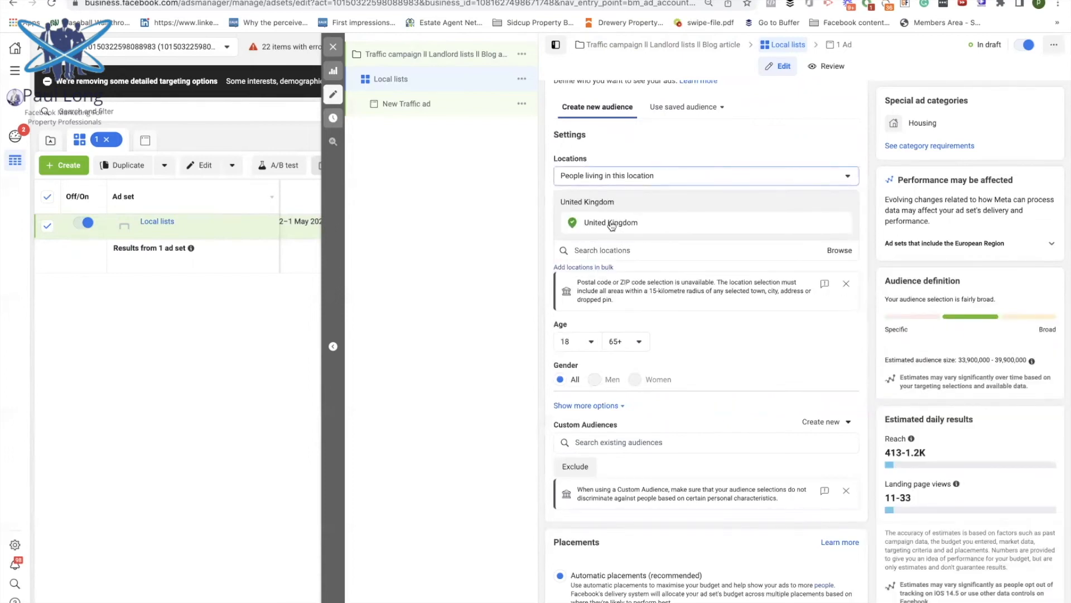
Step: Add the customer lists "landlords - 14.3.2022.csv" and "Landlords 4.2.2022 (1).csv" as the ad set's Custom Audiences
scroll(631, 254, "down", 2)
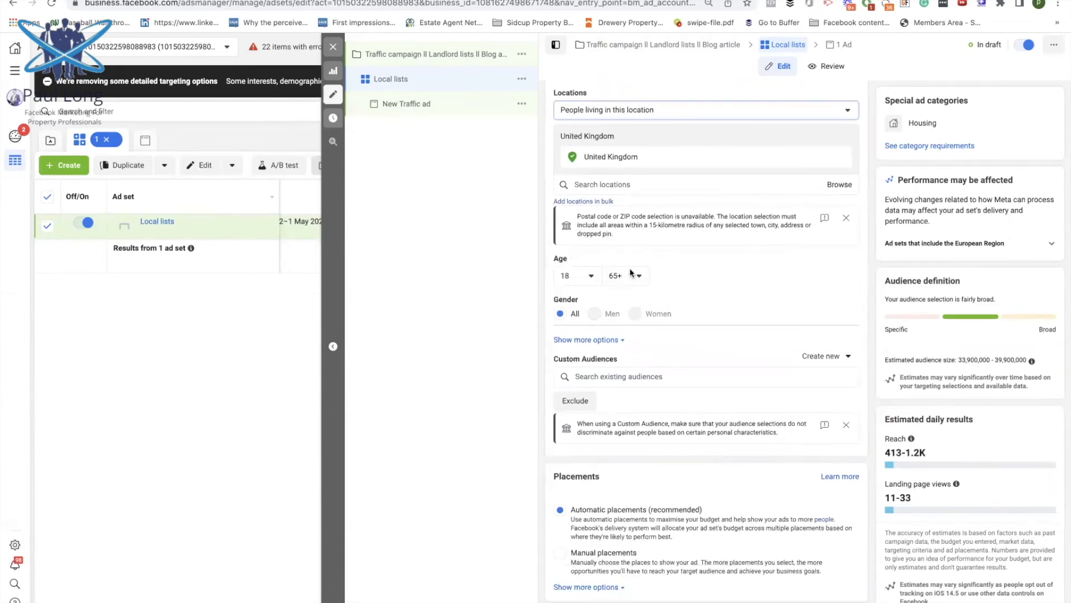
scroll(644, 262, "down", 3)
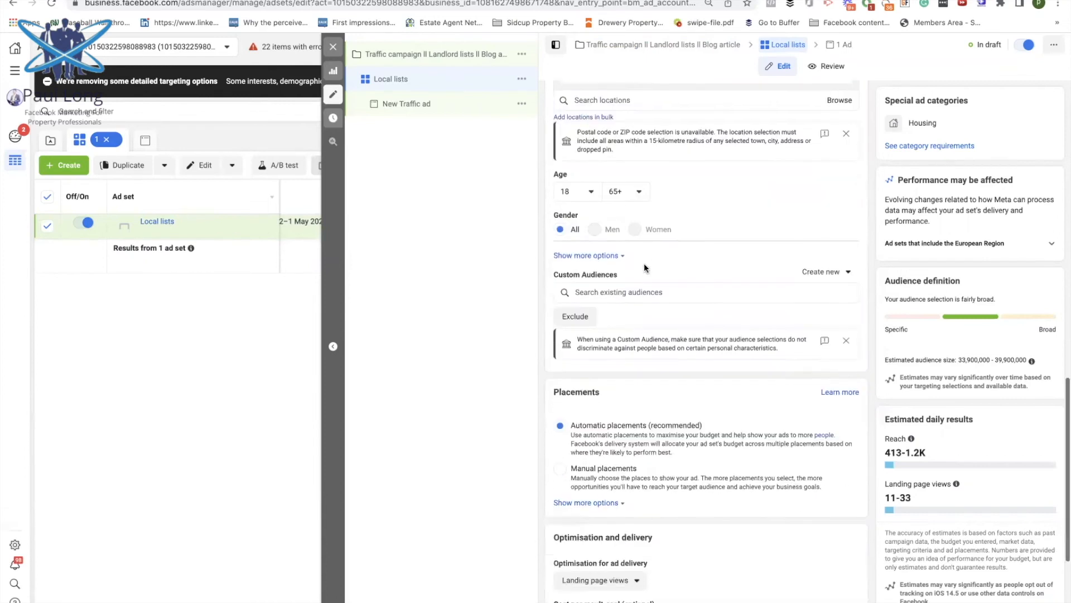
left_click(595, 297)
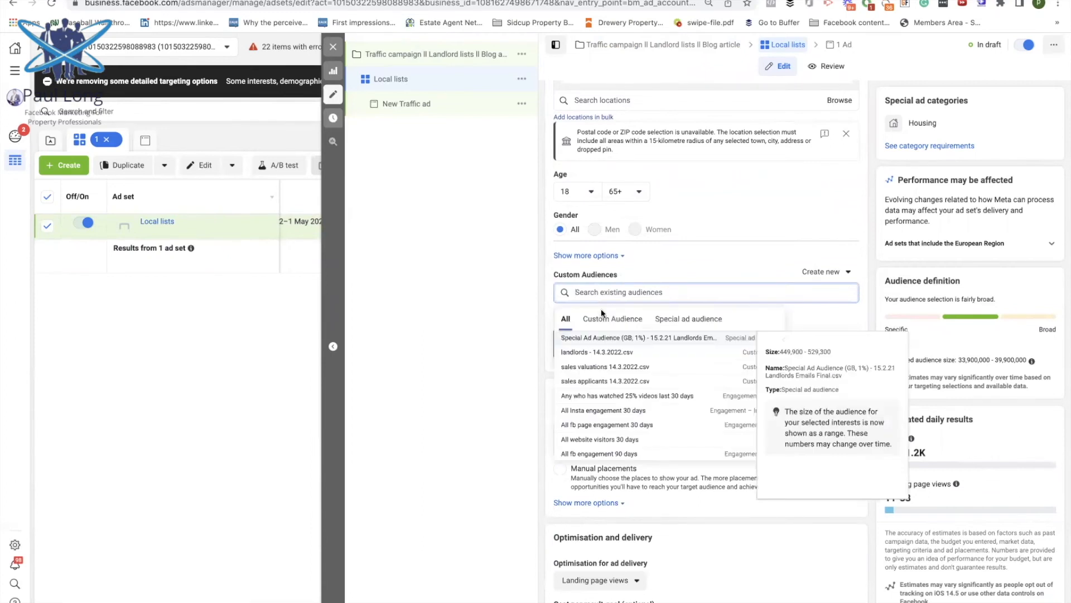
left_click(602, 357)
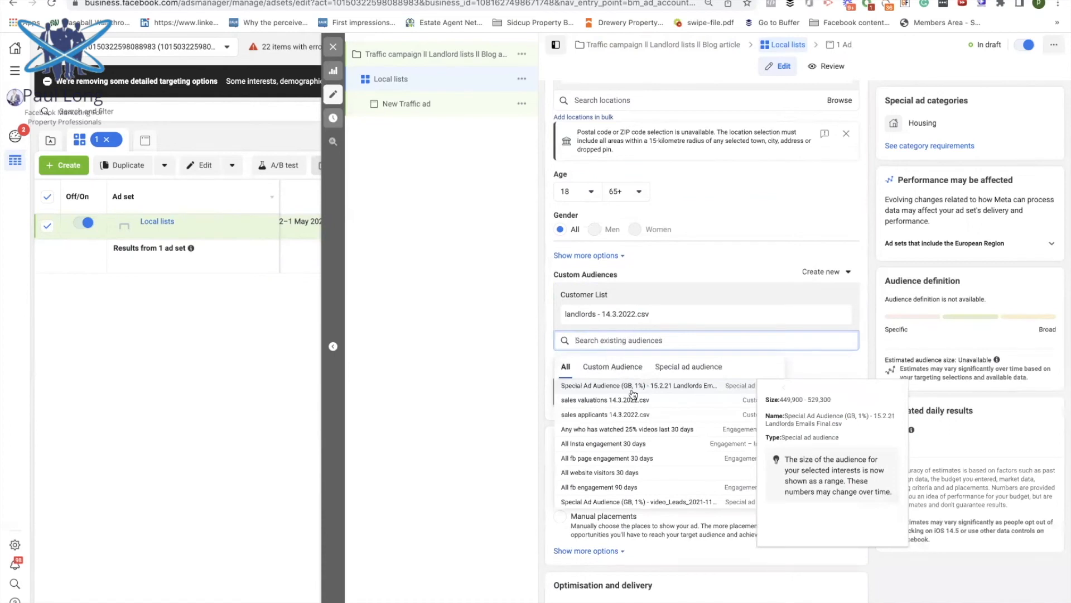
type("lan")
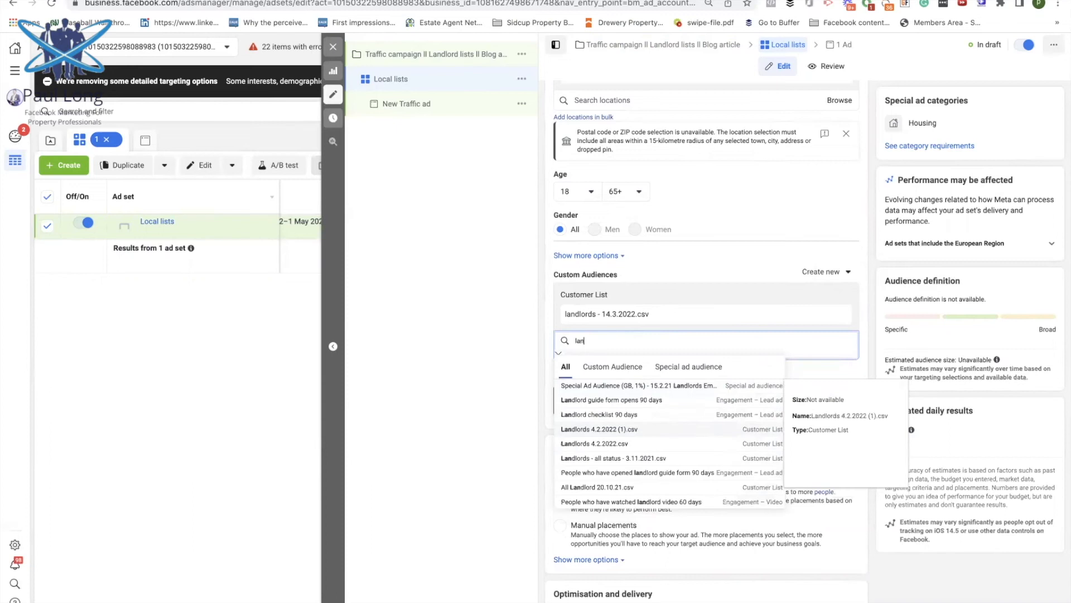
left_click(634, 431)
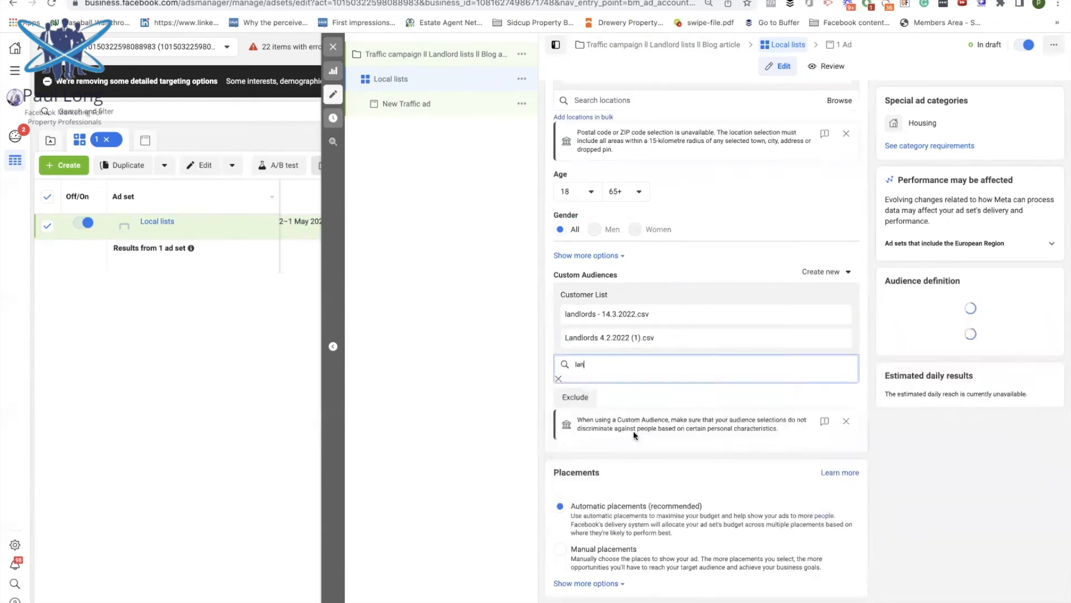
left_click(762, 243)
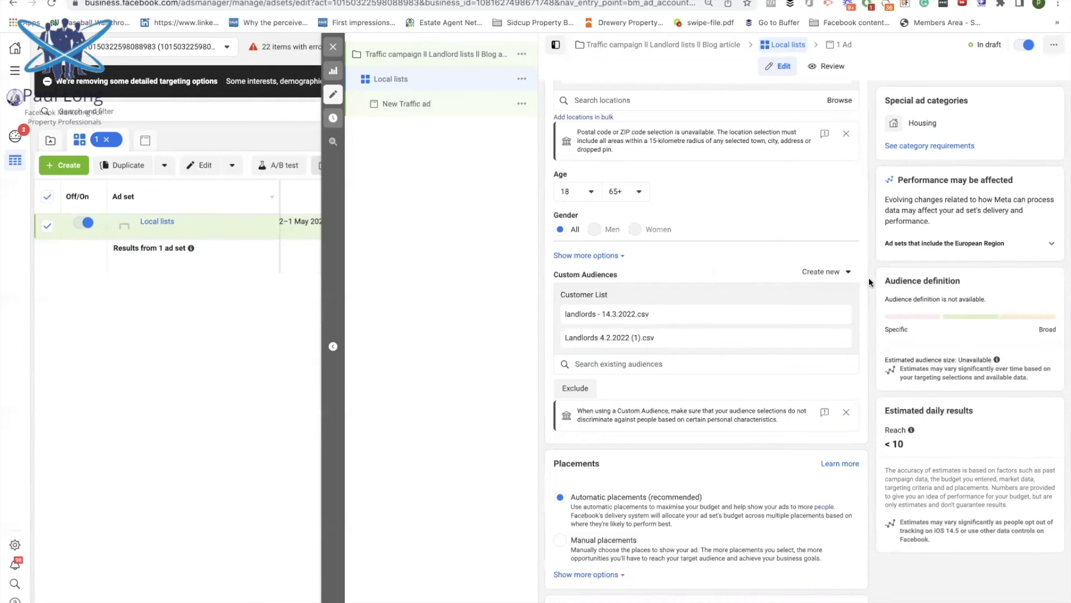
Step: Check the ad set's locations, age, chosen landlord lists, placements and ad delivery optimisation
scroll(868, 282, "down", 3)
scroll(869, 282, "up", 2)
scroll(868, 281, "up", 2)
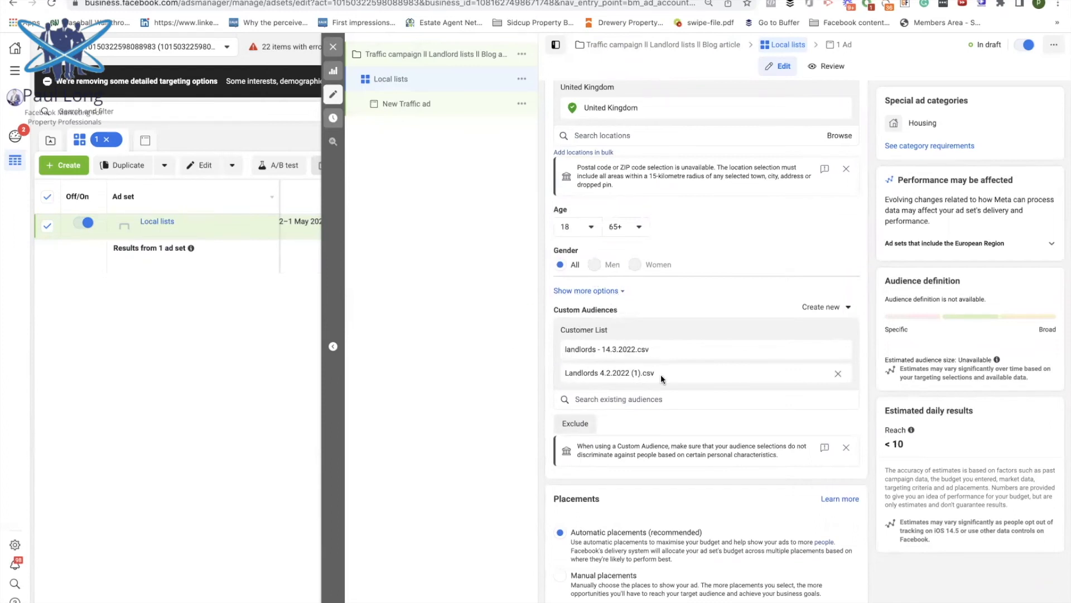
scroll(722, 303, "up", 2)
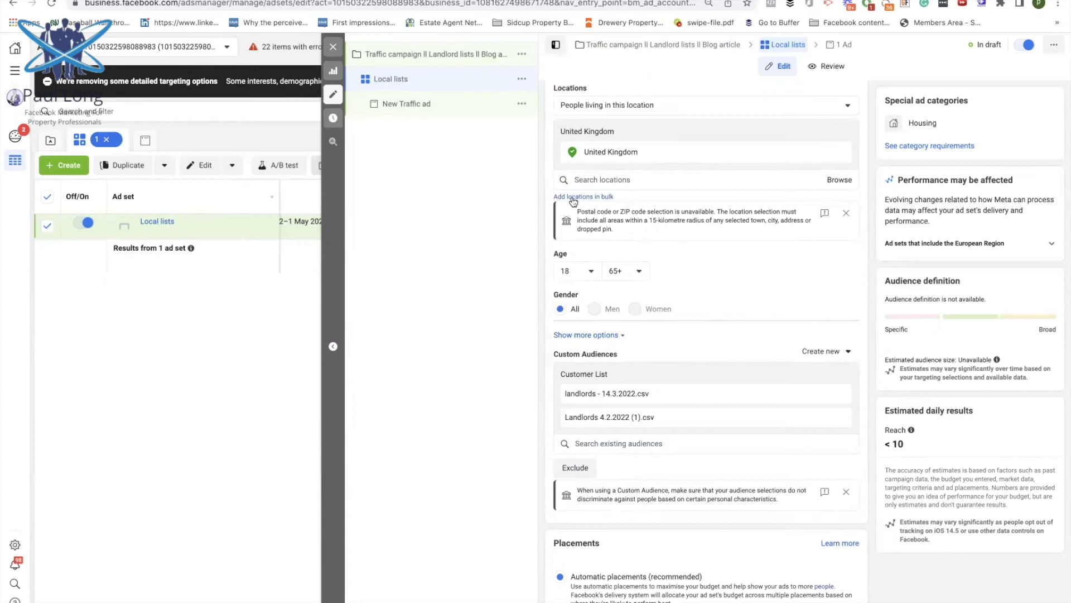
scroll(772, 300, "down", 1)
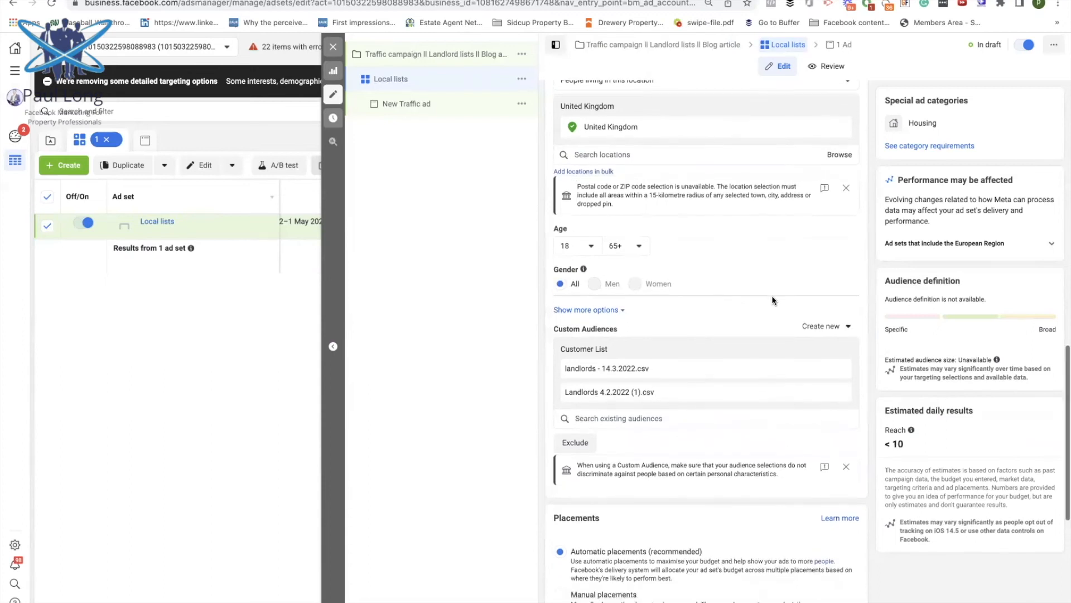
scroll(772, 300, "down", 1)
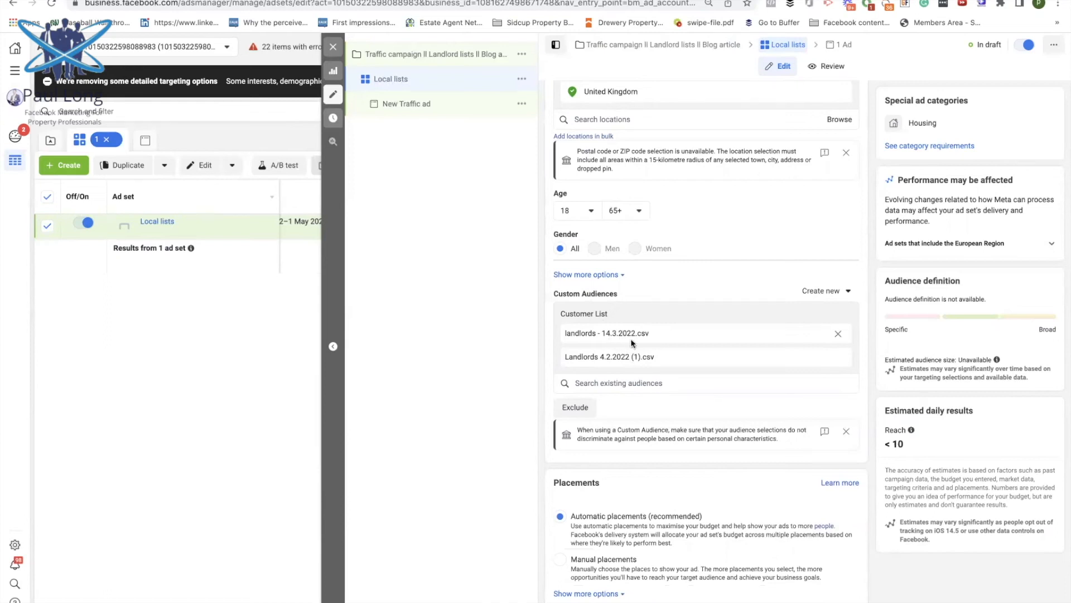
scroll(634, 359, "down", 4)
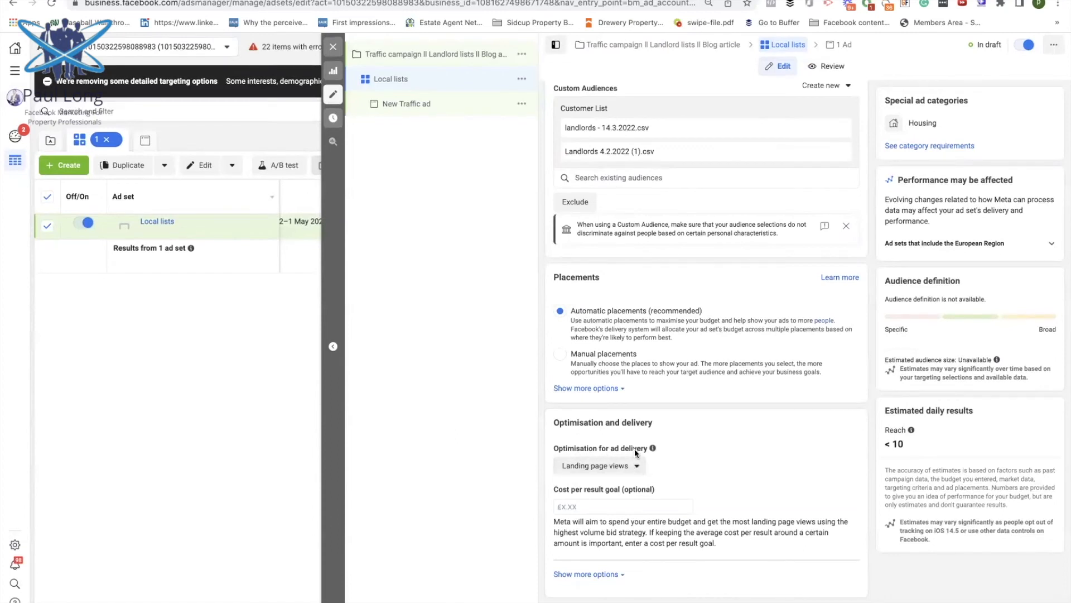
scroll(634, 448, "up", 3)
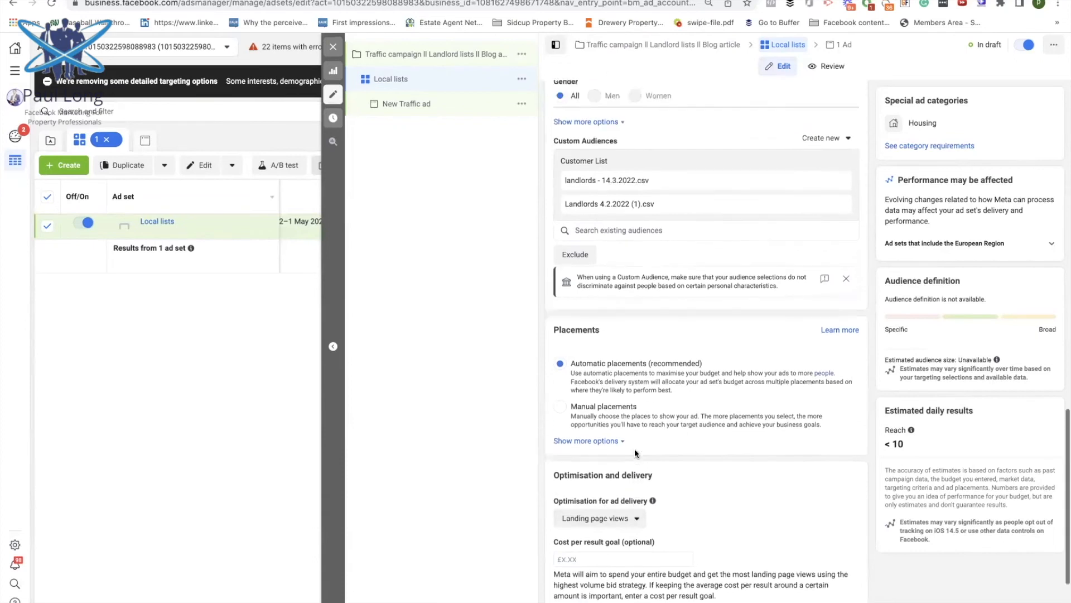
scroll(636, 453, "up", 1)
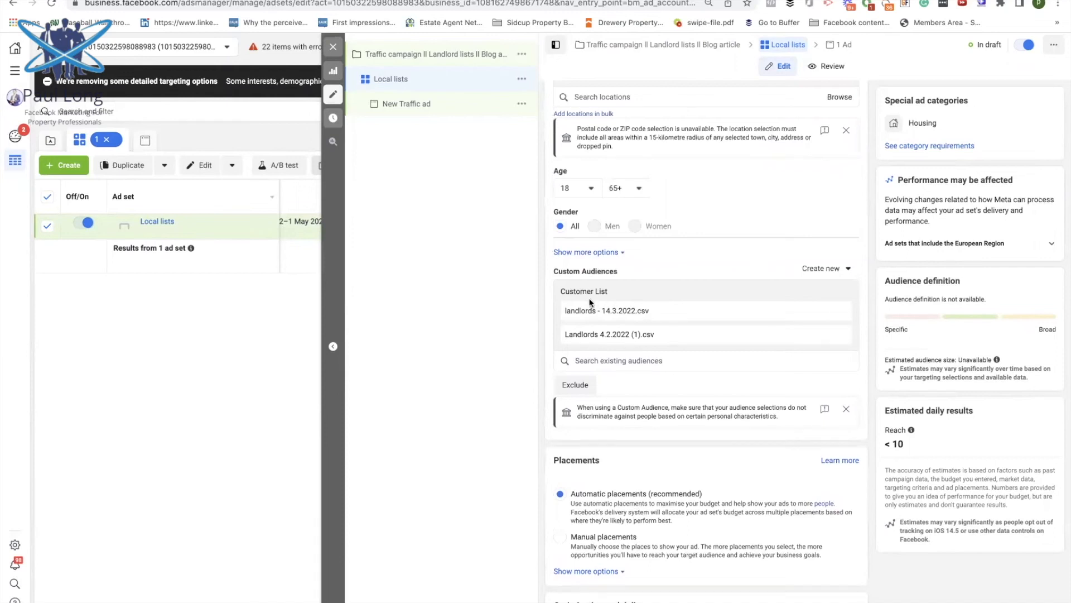
scroll(593, 398, "down", 2)
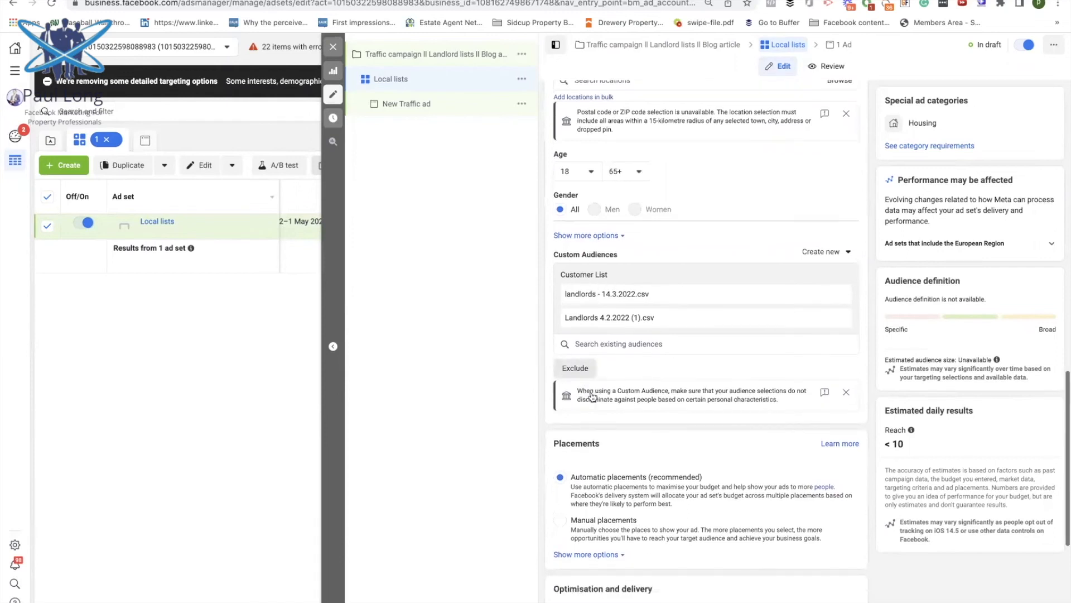
scroll(592, 396, "down", 1)
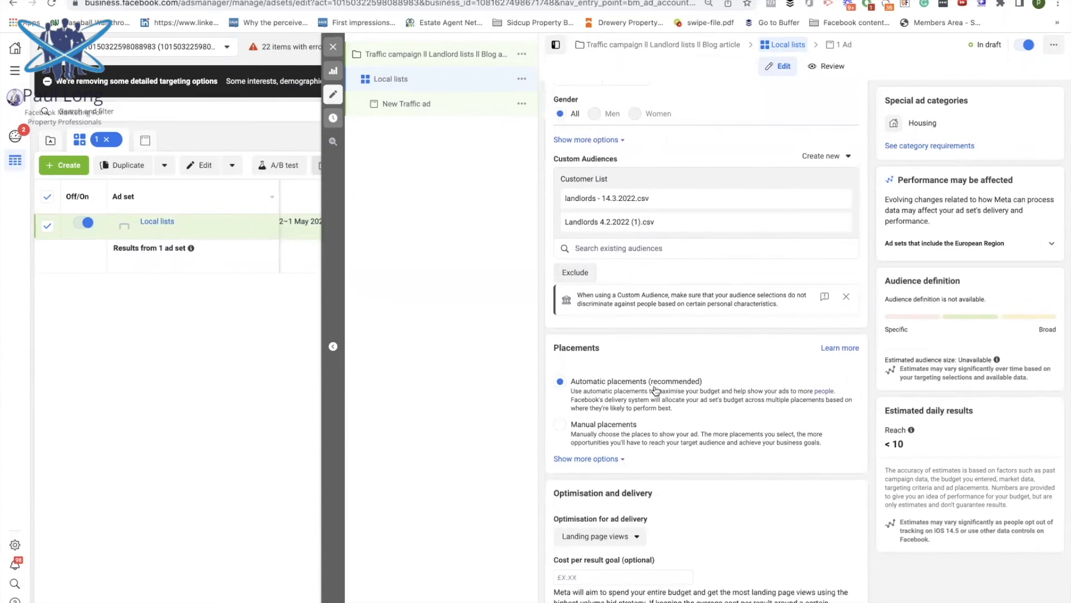
Step: Remove both landlord customer lists from the ad set's Custom Audiences
scroll(606, 290, "up", 1)
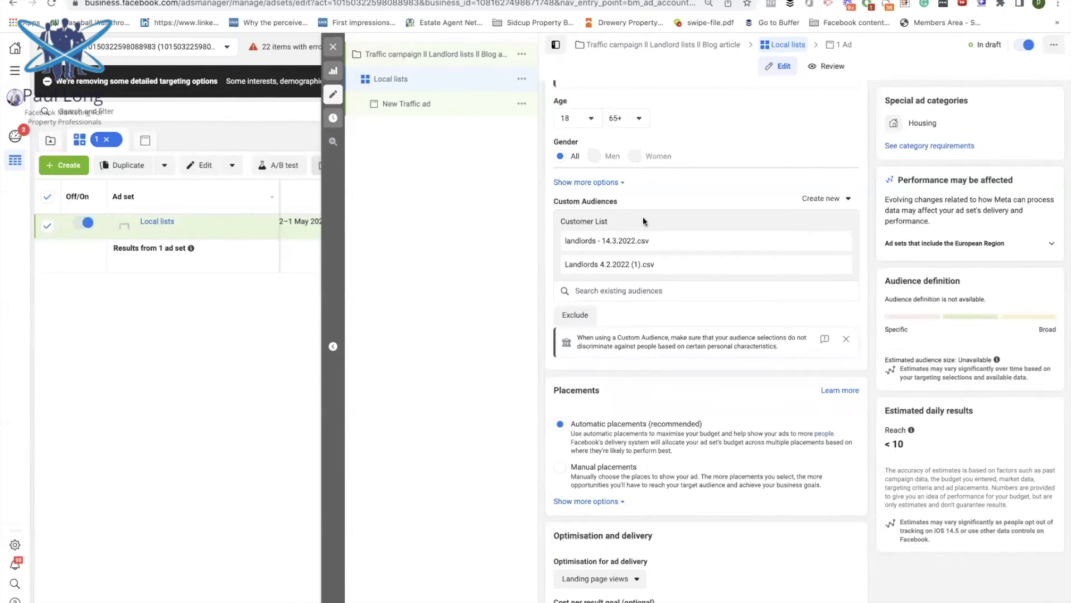
left_click(839, 245)
left_click(838, 241)
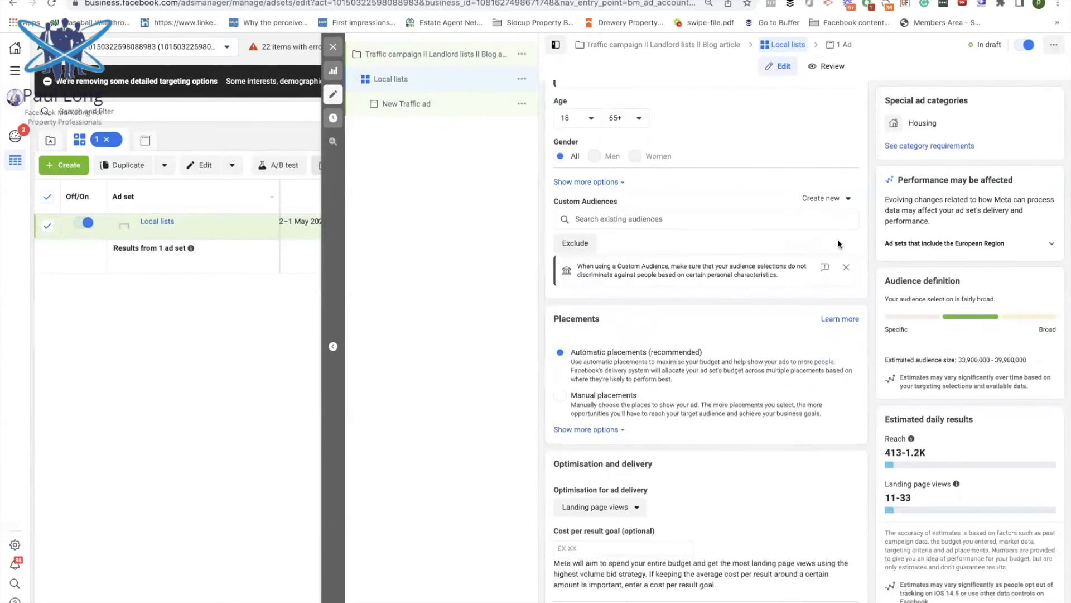
scroll(868, 241, "up", 2)
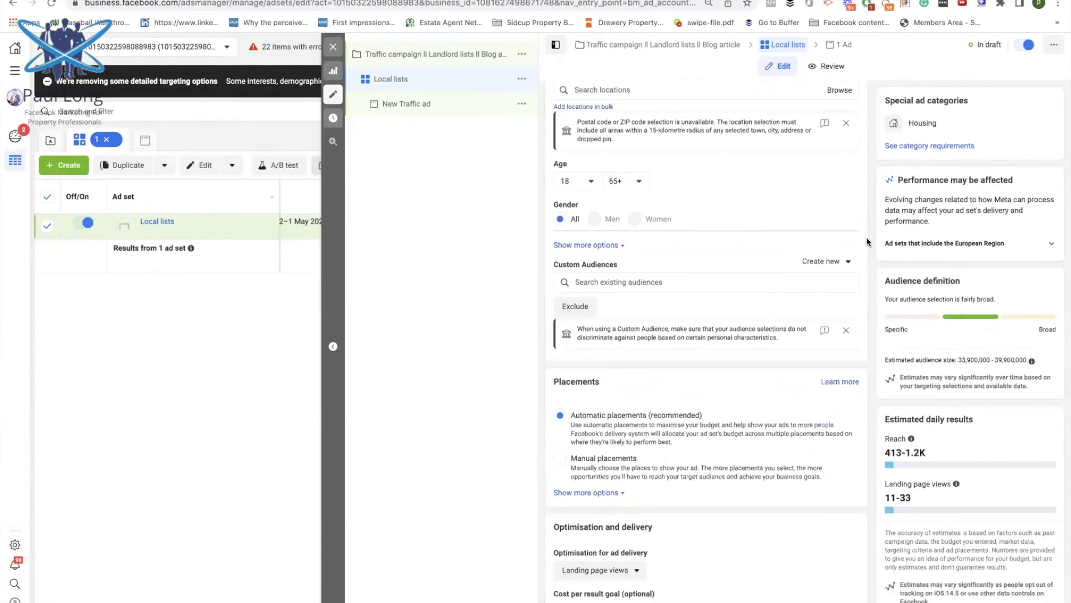
scroll(867, 239, "up", 1)
scroll(866, 239, "down", 1)
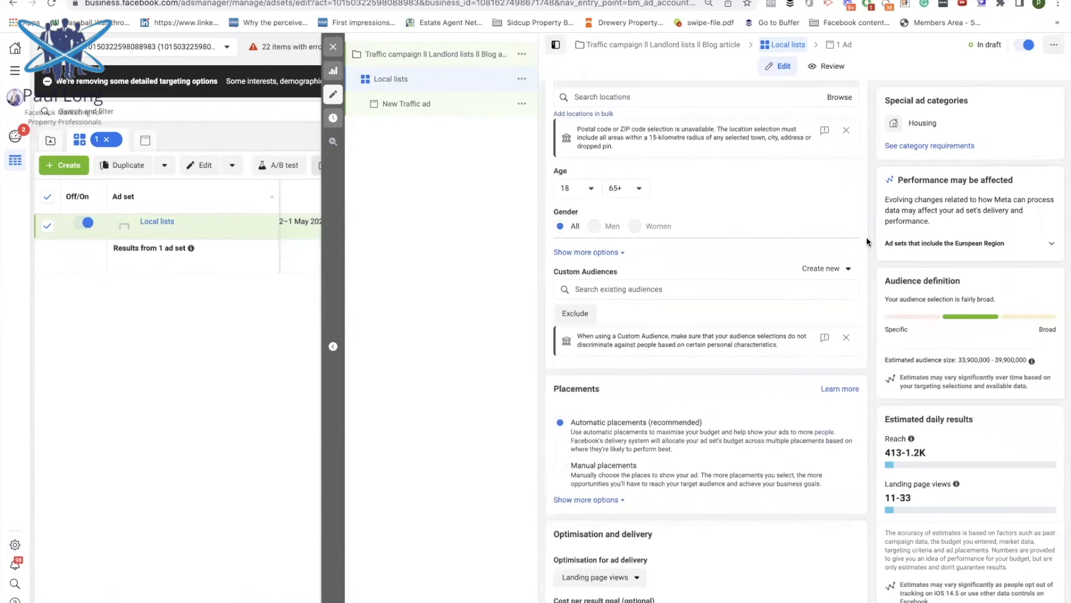
Step: Start a new special ad audience and choose "All Landlord 20.10.21.csv" as its source
left_click(617, 288)
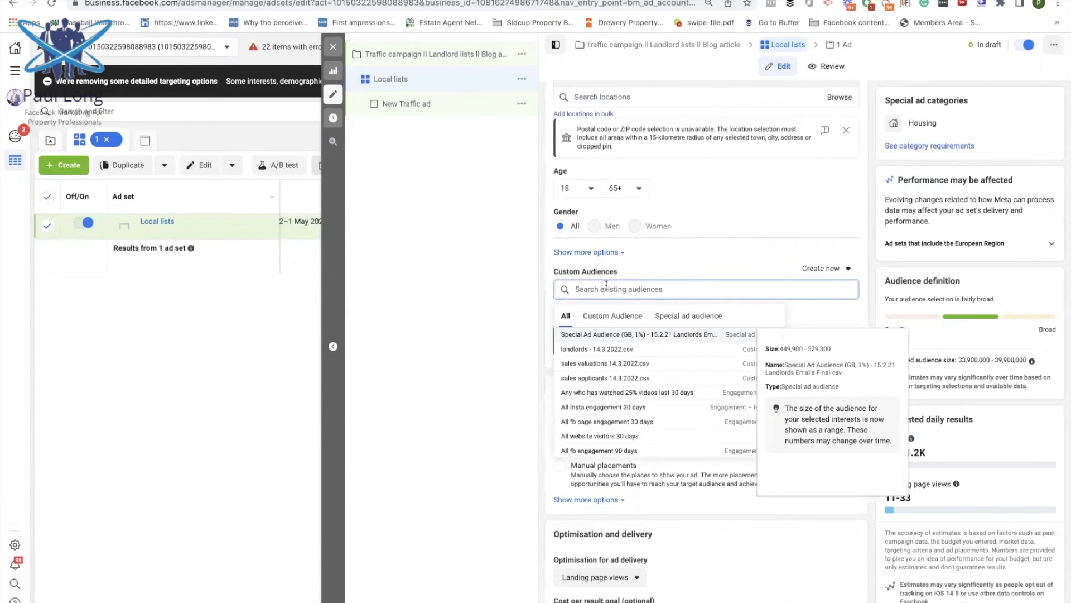
left_click(872, 270)
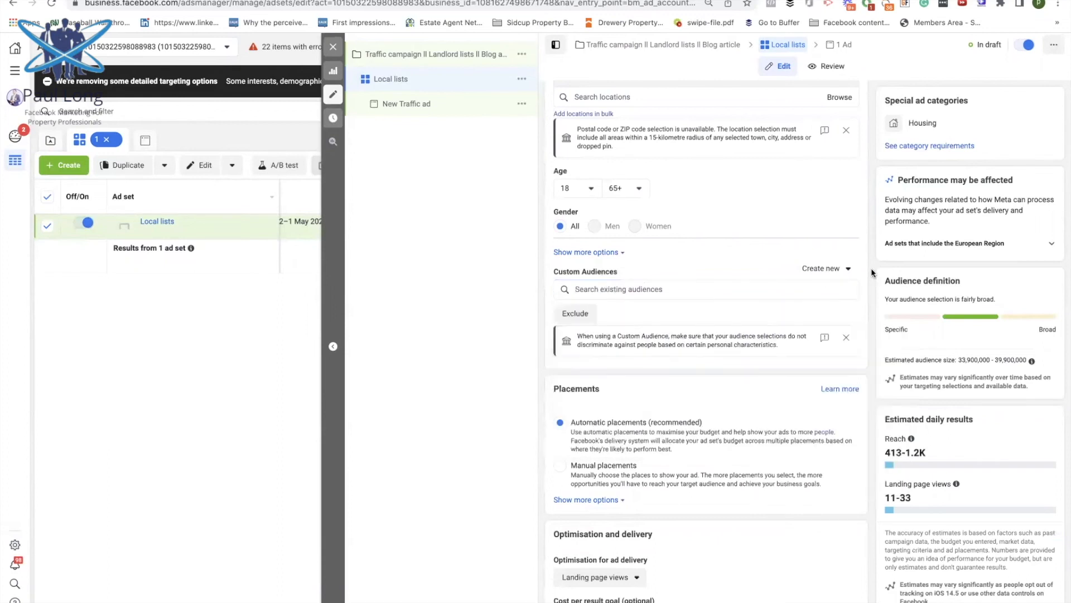
left_click(822, 271)
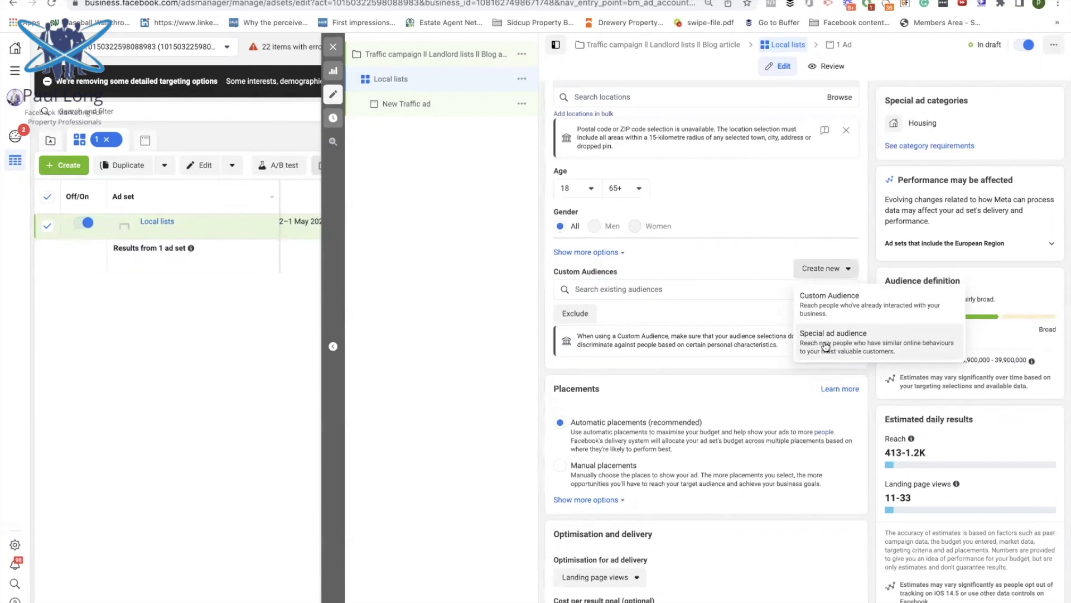
left_click(828, 344)
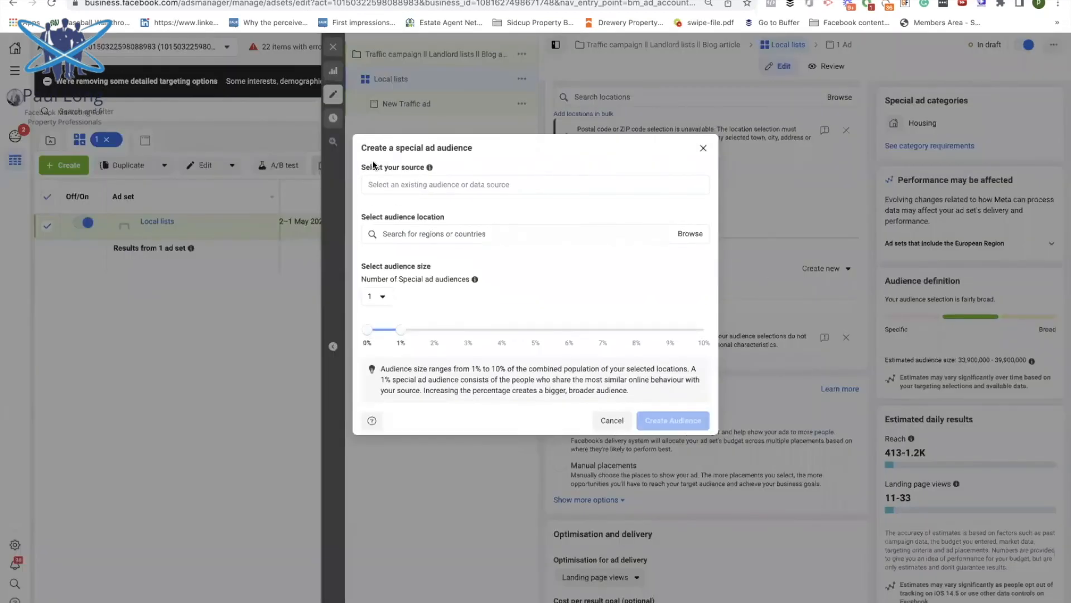
left_click(414, 188)
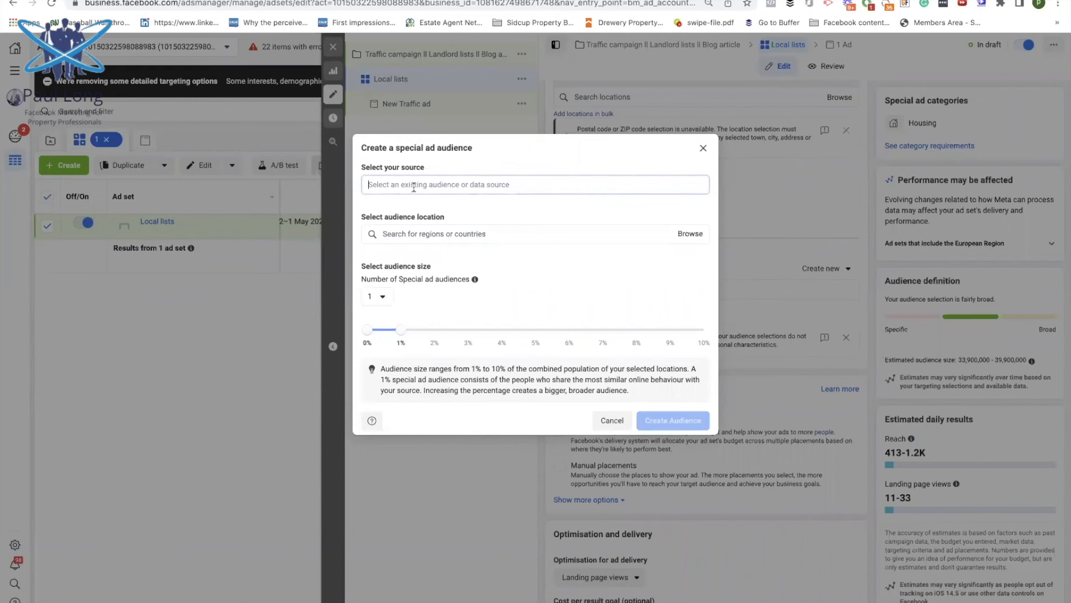
type("landlord")
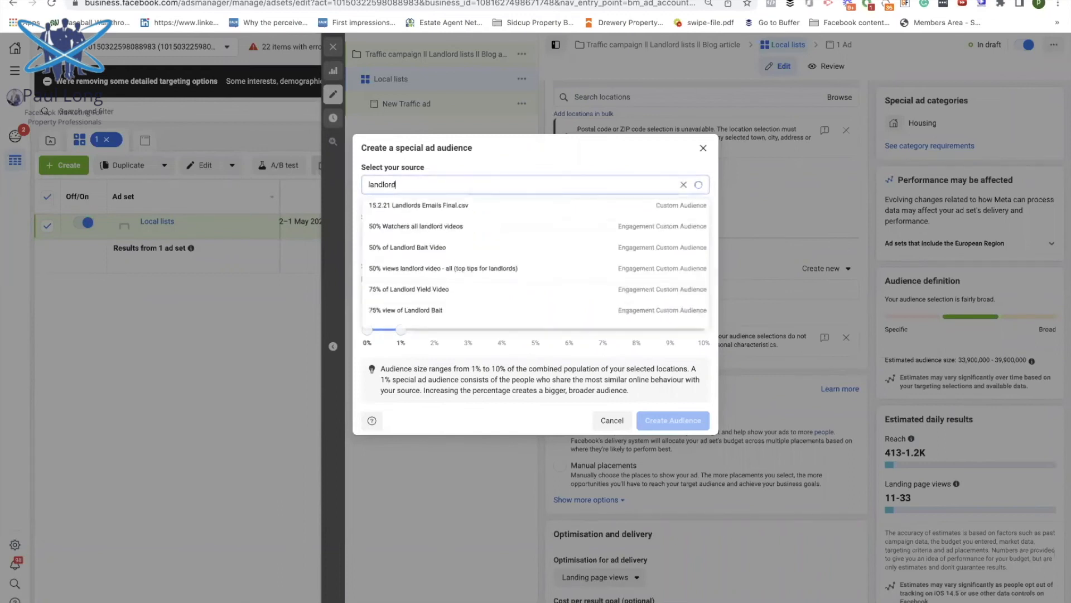
scroll(430, 248, "down", 5)
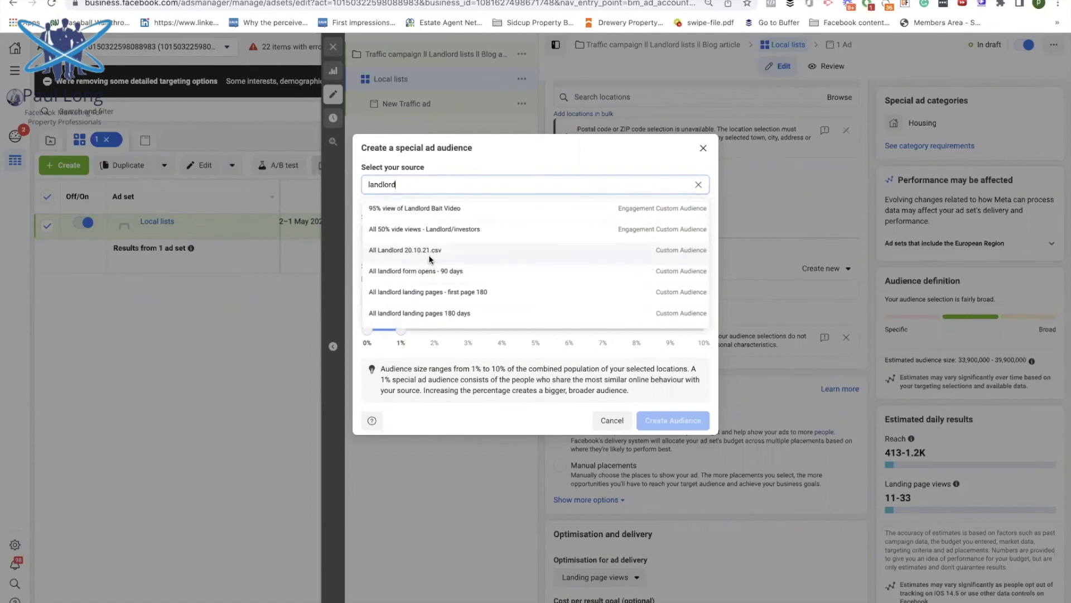
left_click(429, 253)
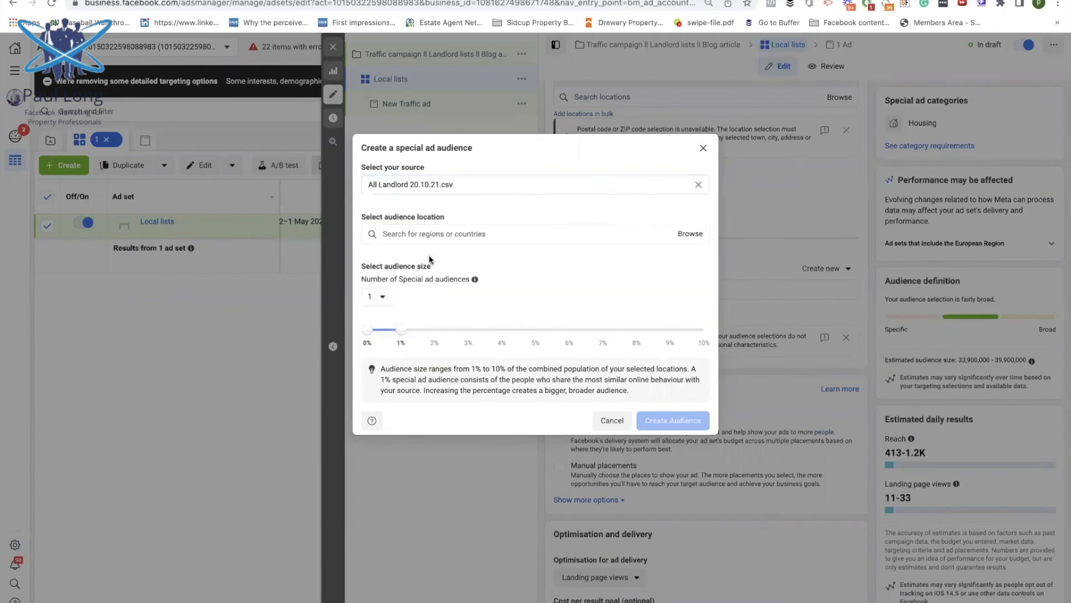
Step: Set the special ad audience's location to United Kingdom and create it at 1% audience size
left_click(396, 235)
type("united")
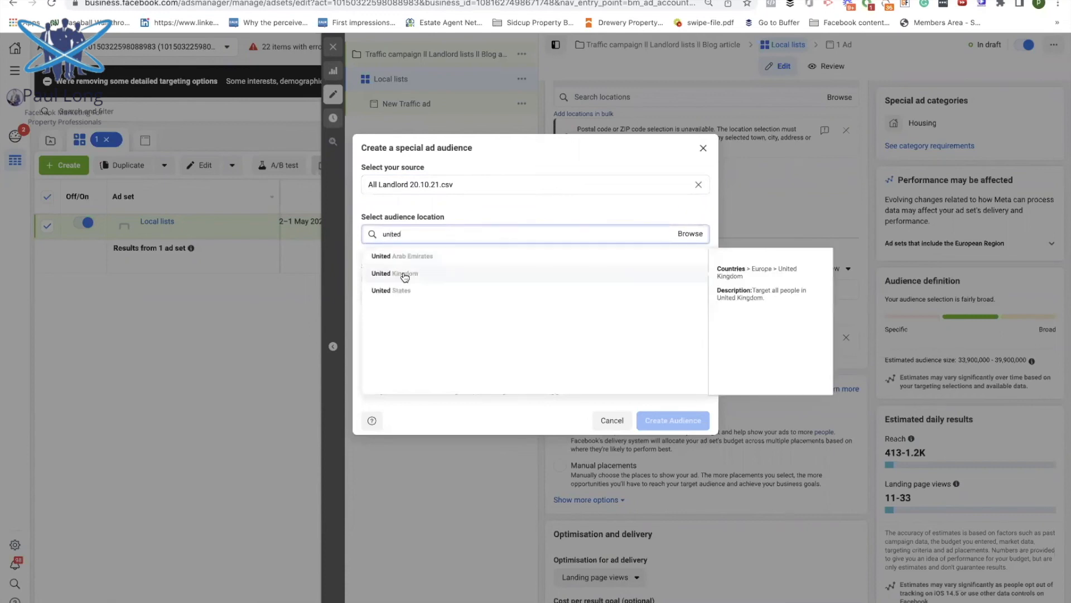
left_click(404, 274)
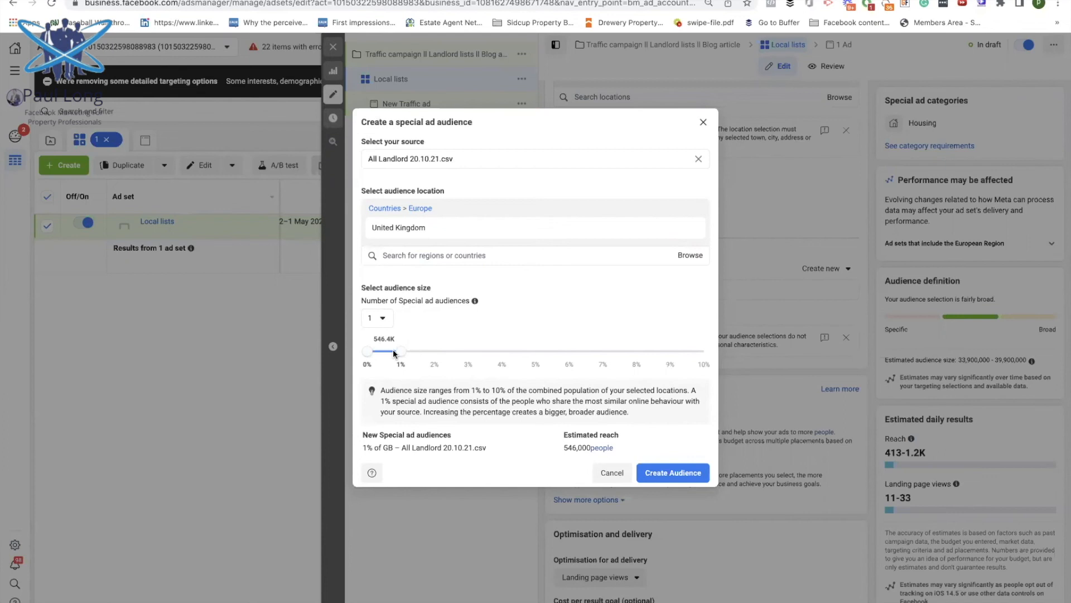
left_click(665, 474)
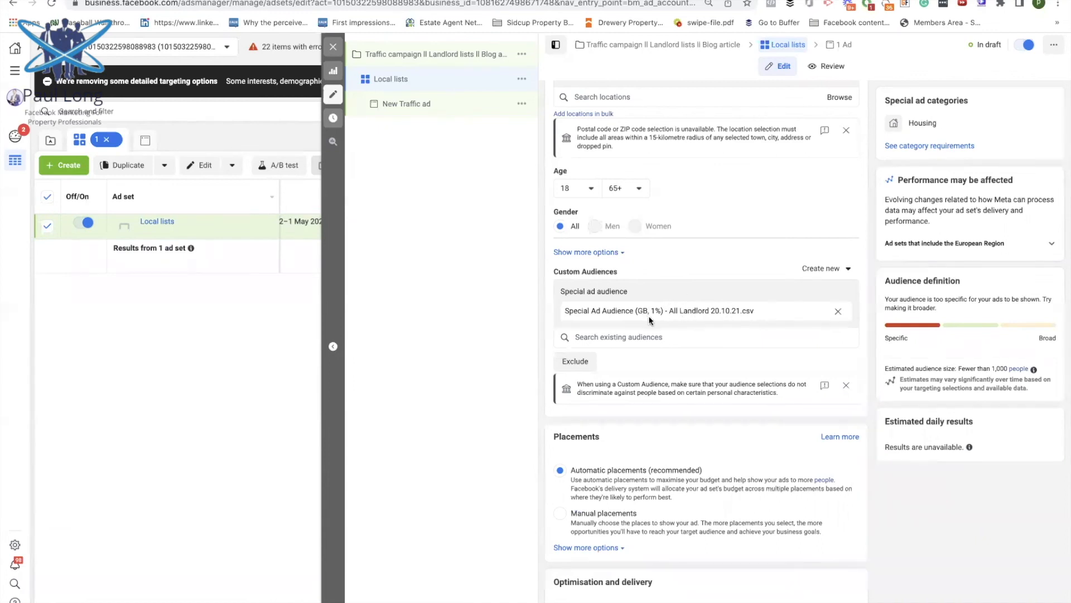
left_click(808, 270)
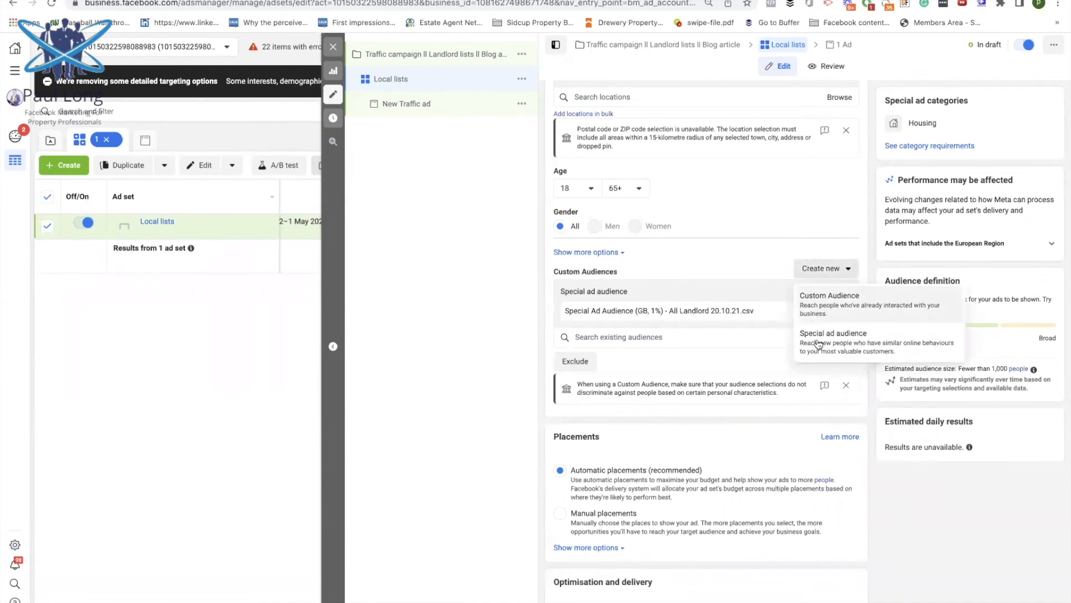
left_click(845, 226)
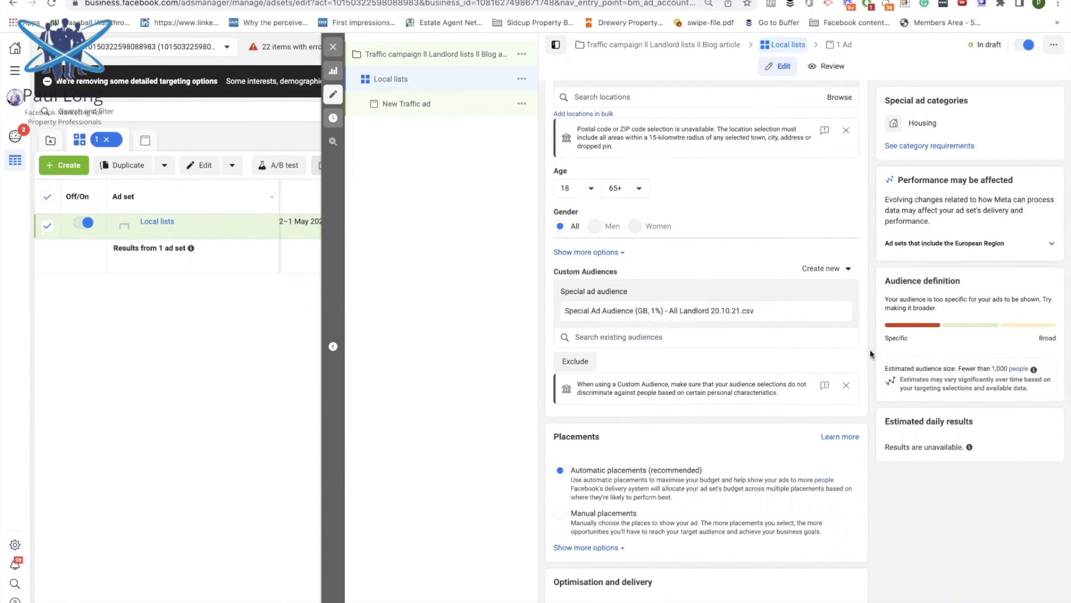
scroll(869, 350, "up", 1)
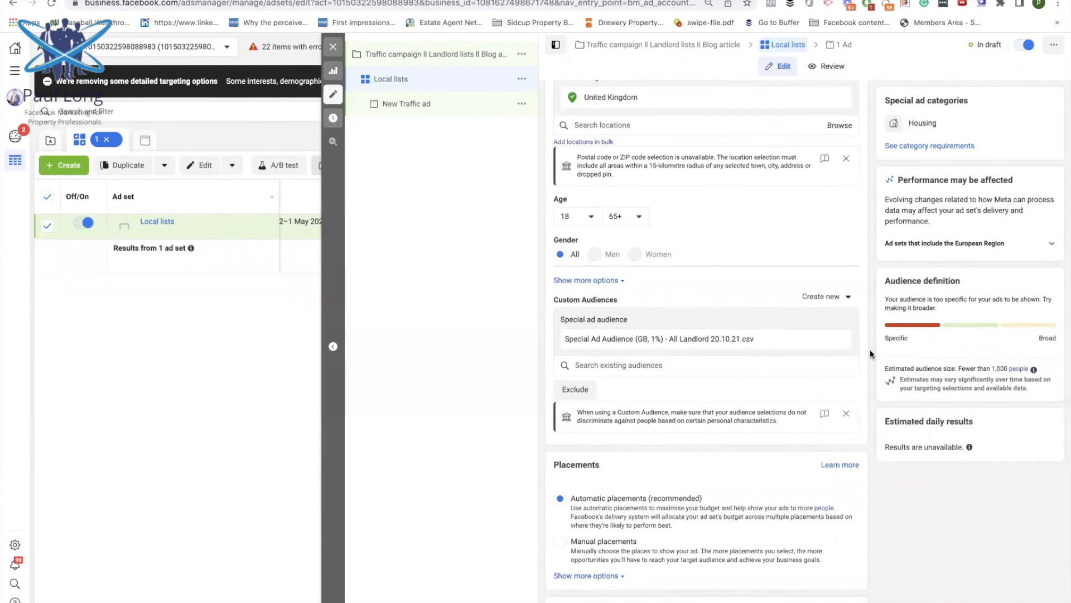
scroll(857, 226, "up", 1)
scroll(858, 225, "up", 1)
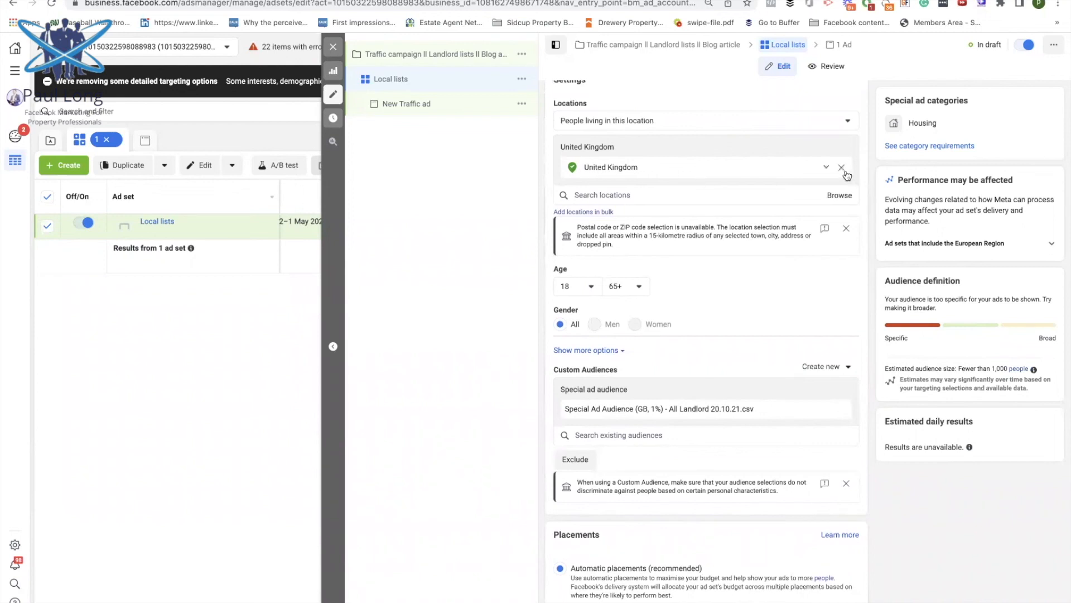
left_click(825, 369)
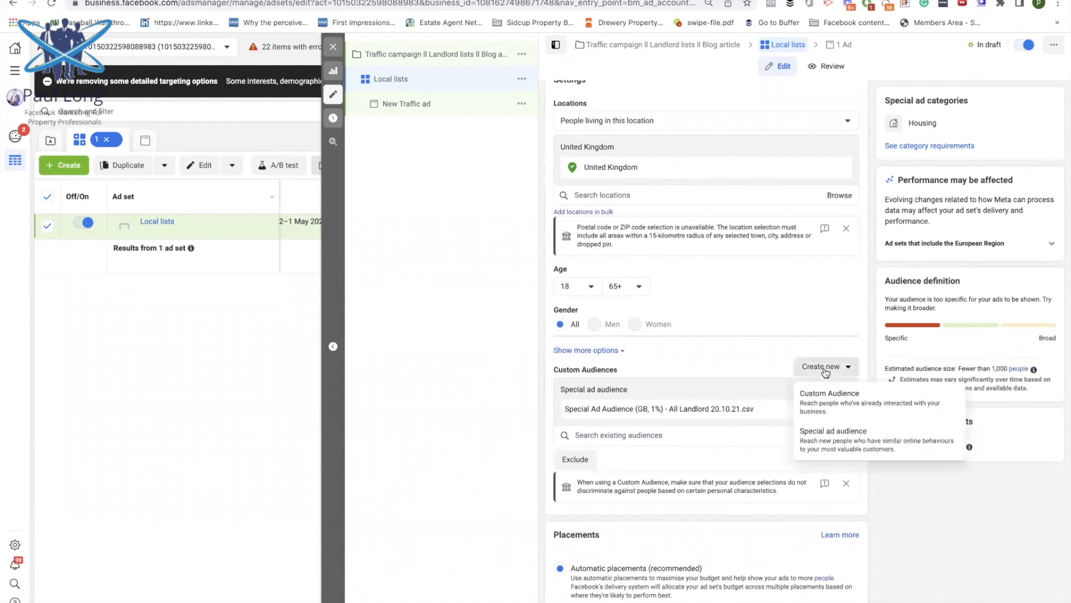
left_click(860, 279)
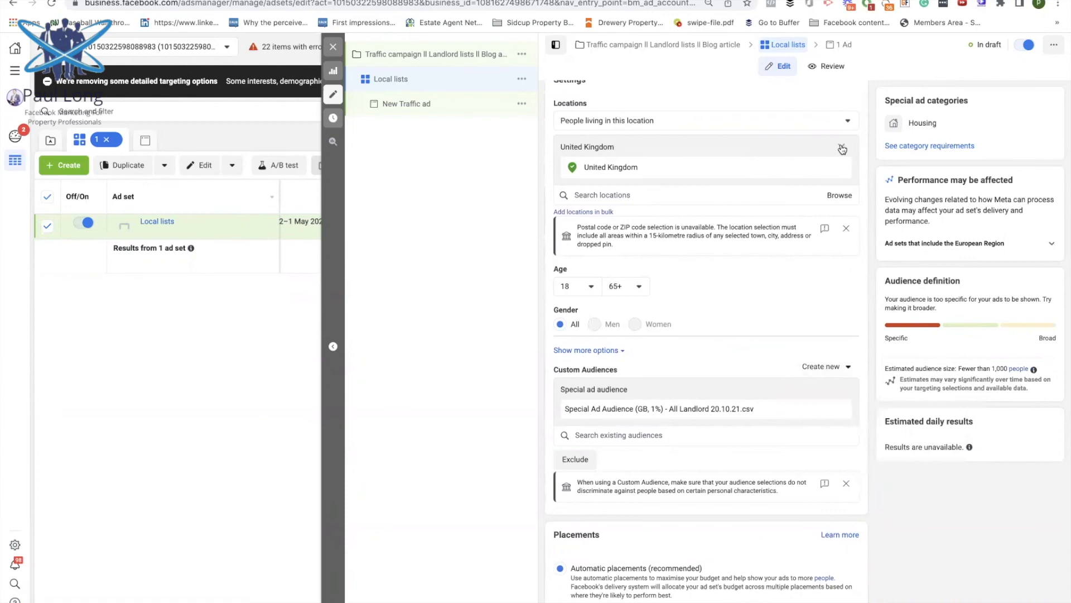
Step: Replace the ad set's United Kingdom location with the city Sidcup, Bexley, England
left_click(842, 148)
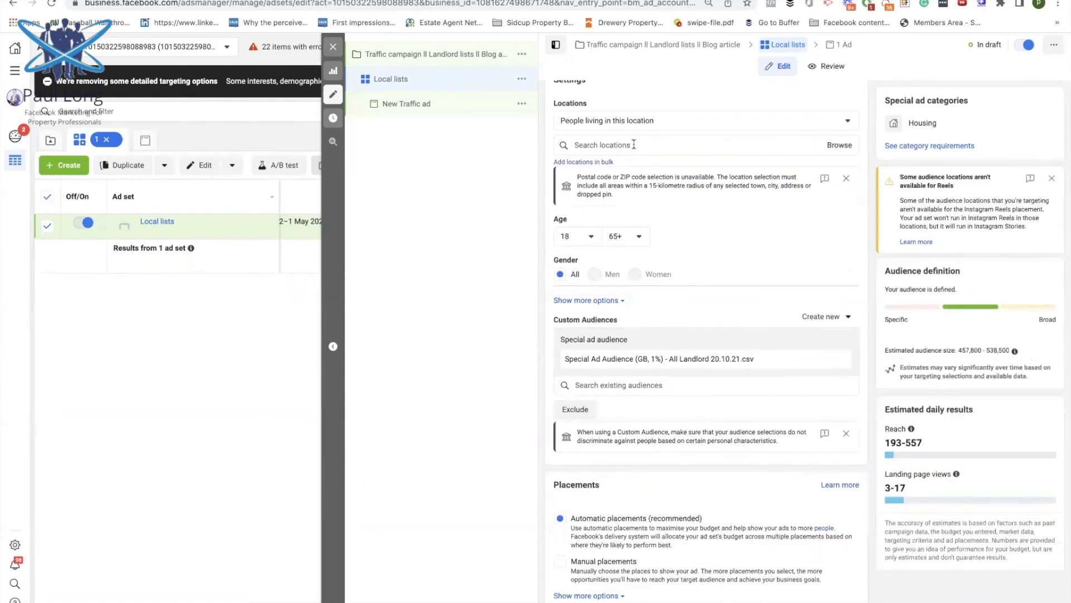
left_click(634, 144)
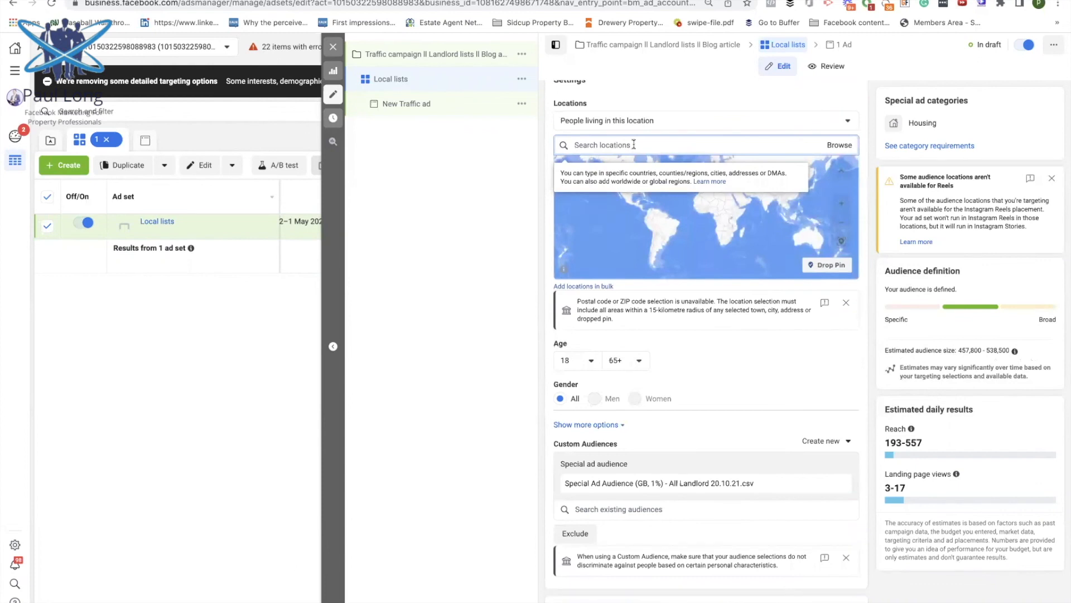
type("sid")
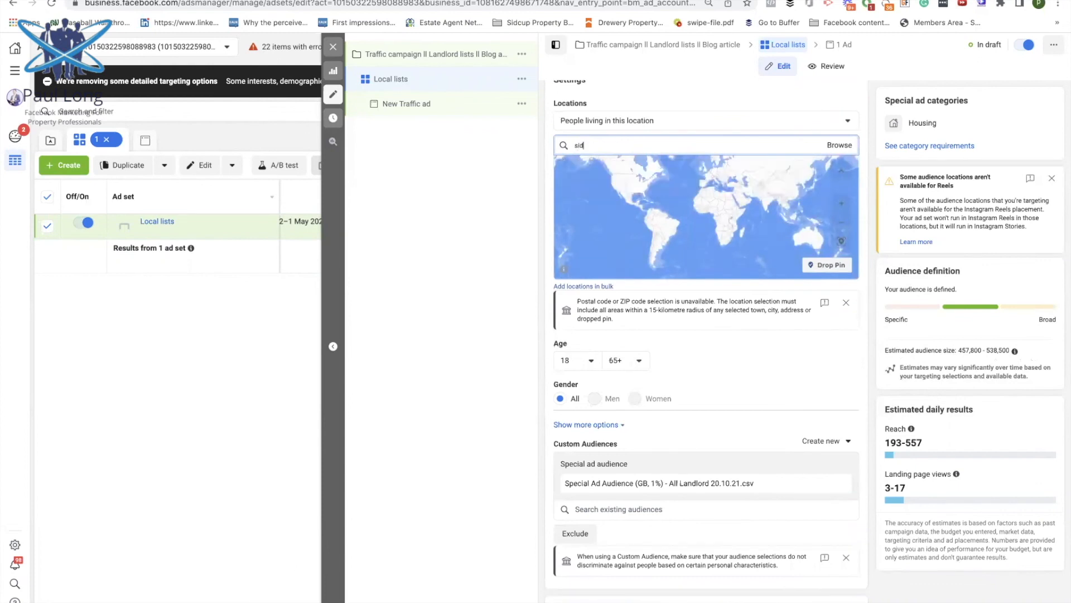
type("cup")
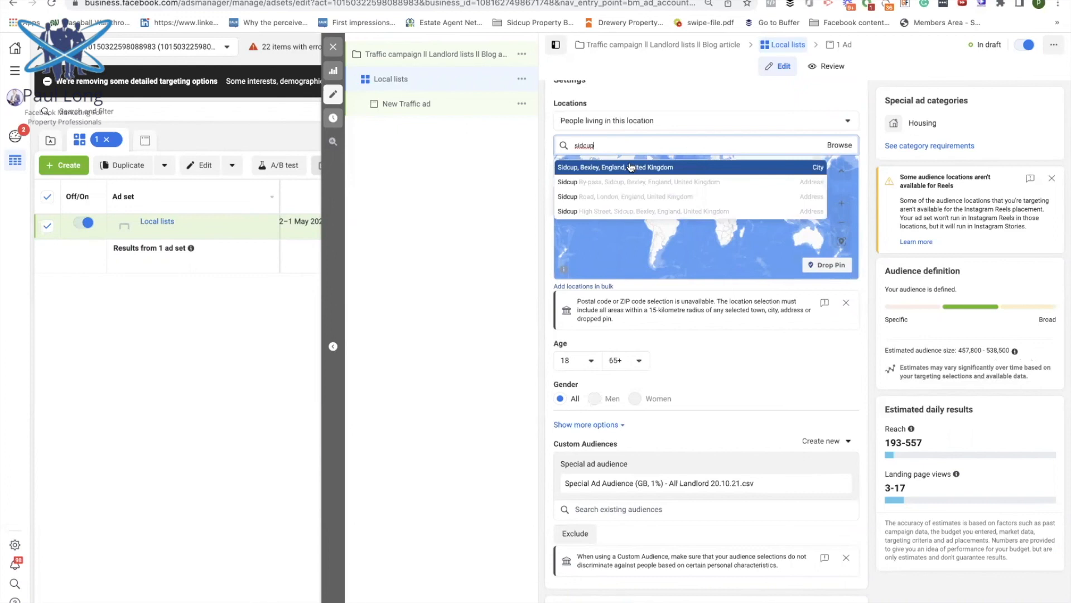
left_click(631, 168)
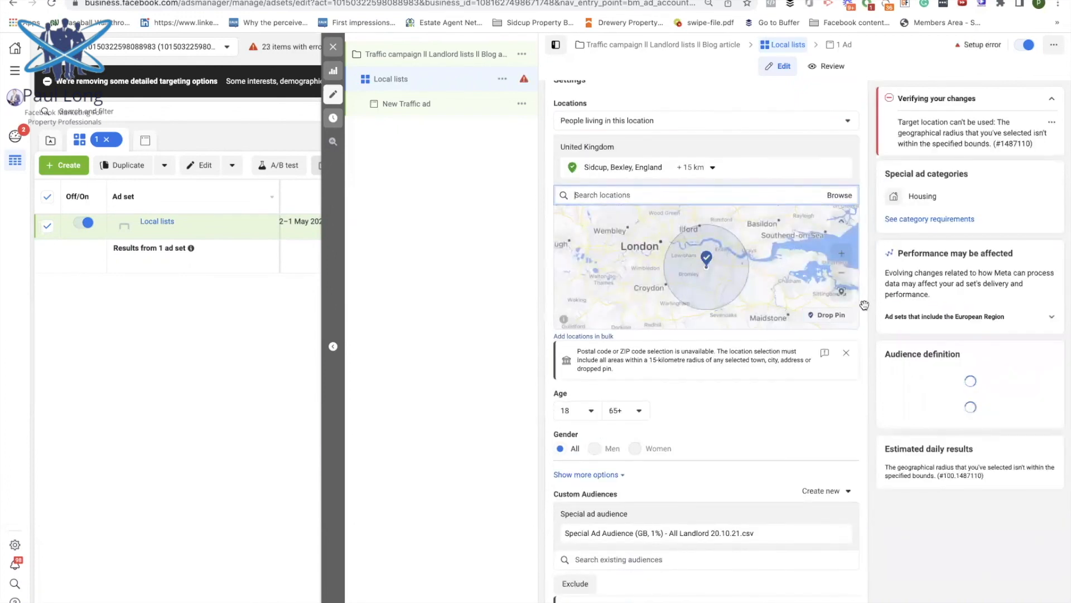
Step: Set the radius around the Sidcup location to 16 km
left_click(710, 168)
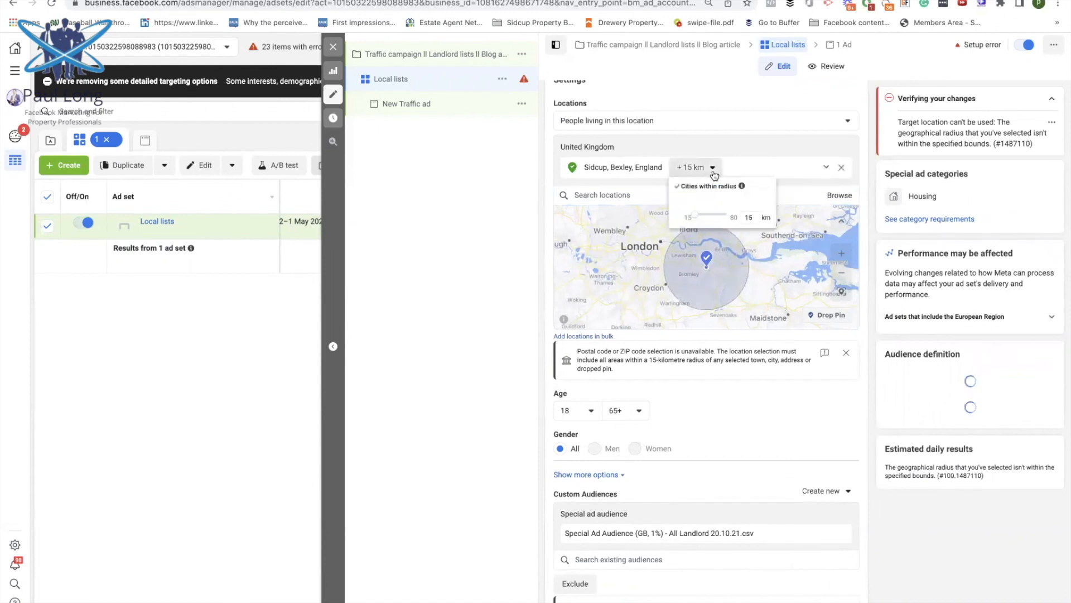
left_click(754, 218)
key("BackSpace")
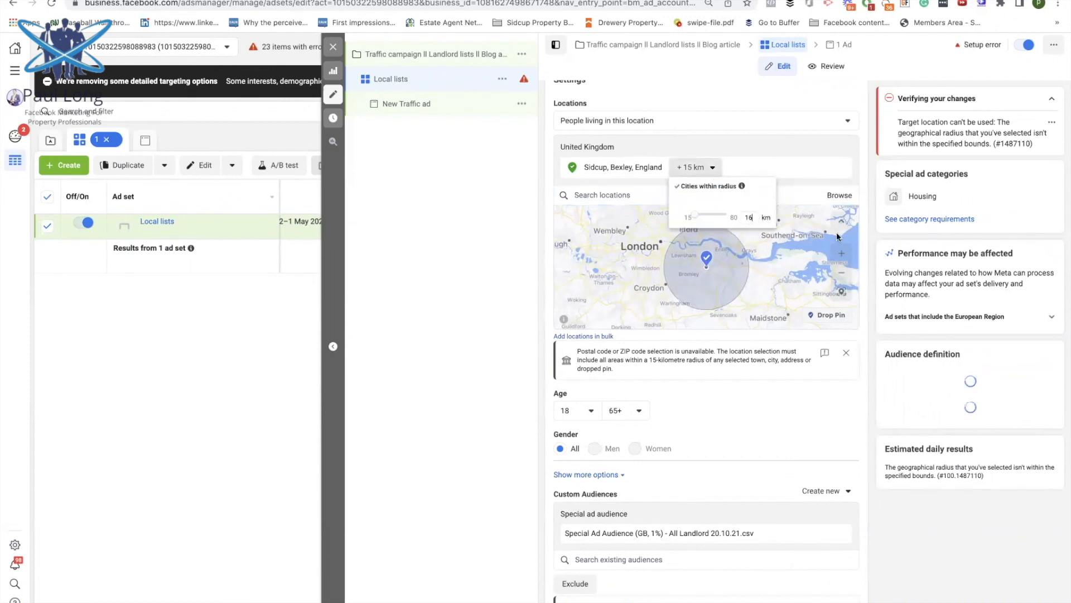
left_click(865, 248)
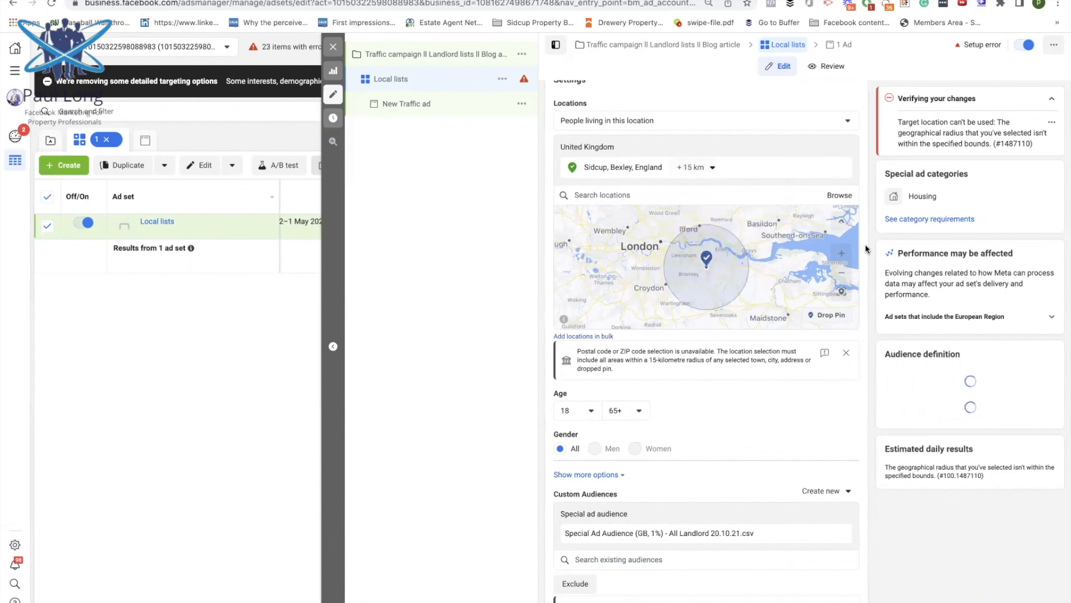
scroll(849, 373, "down", 1)
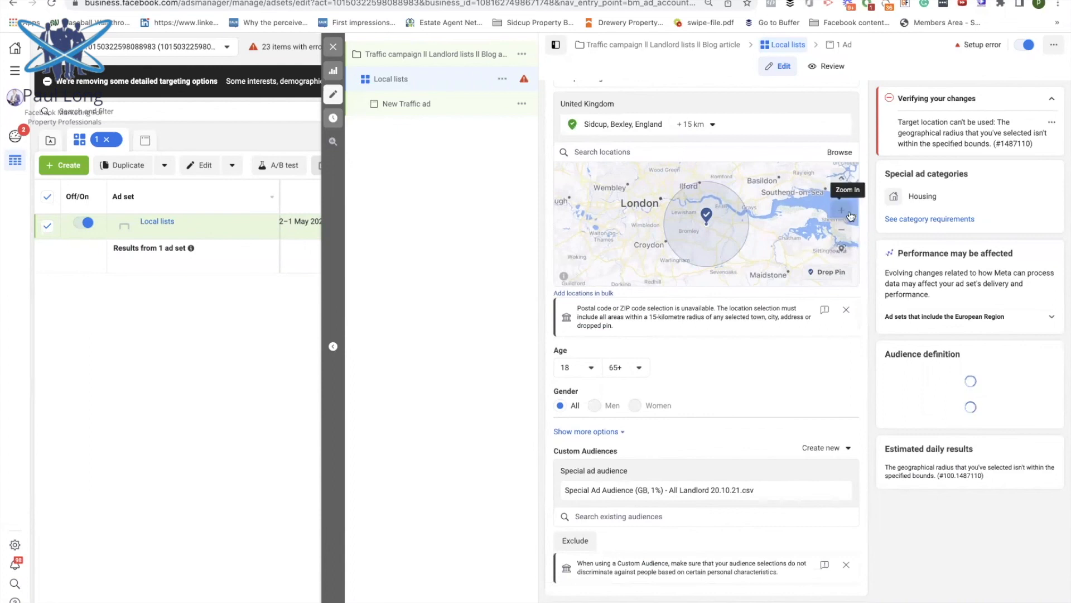
left_click(710, 125)
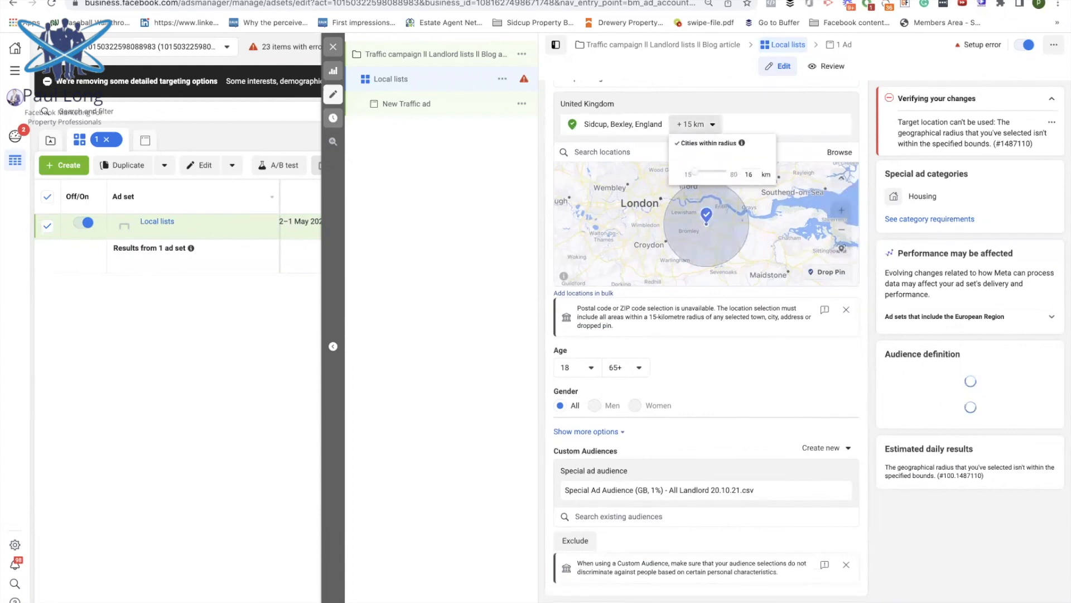
key("Return")
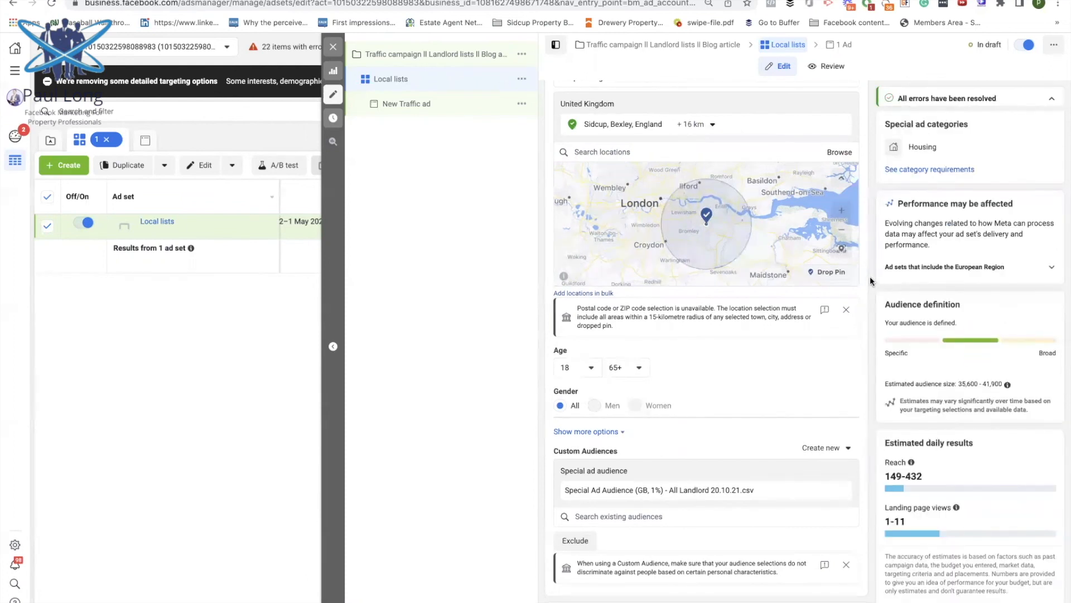
scroll(869, 276, "down", 5)
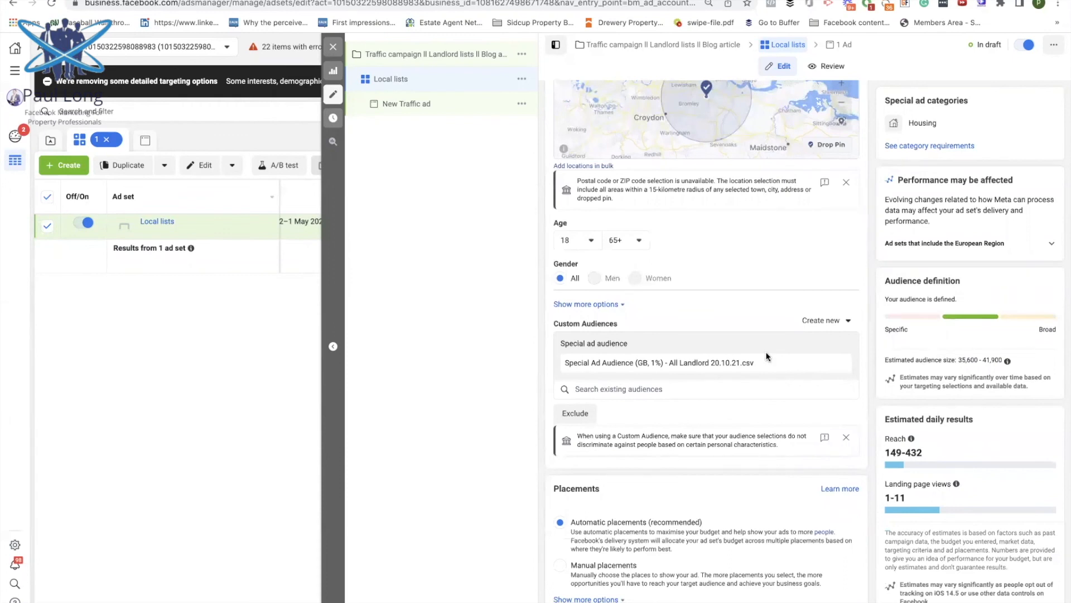
scroll(878, 243, "up", 3)
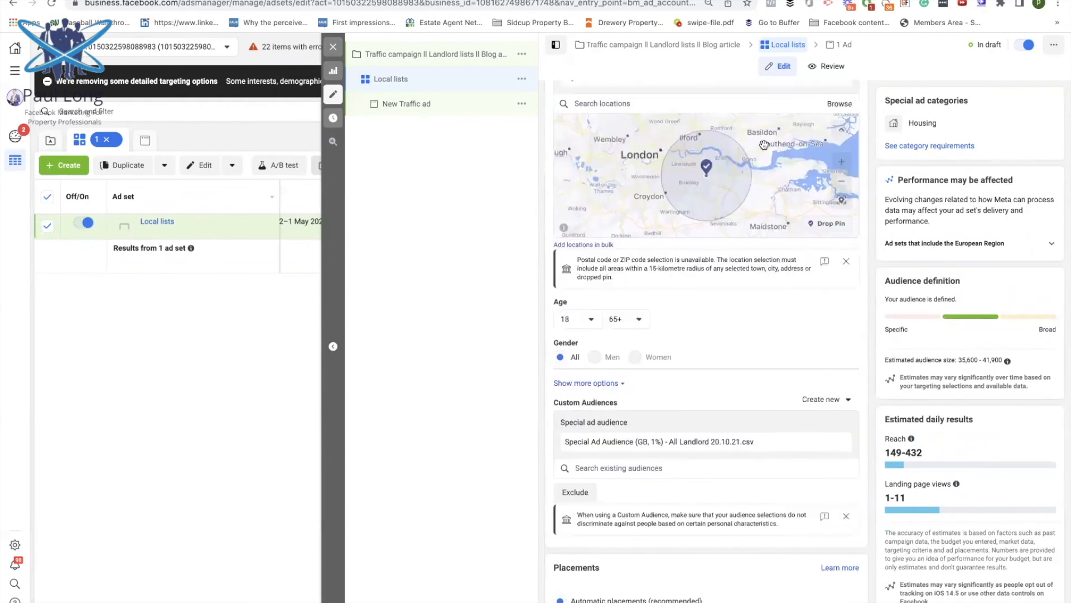
scroll(880, 266, "down", 1)
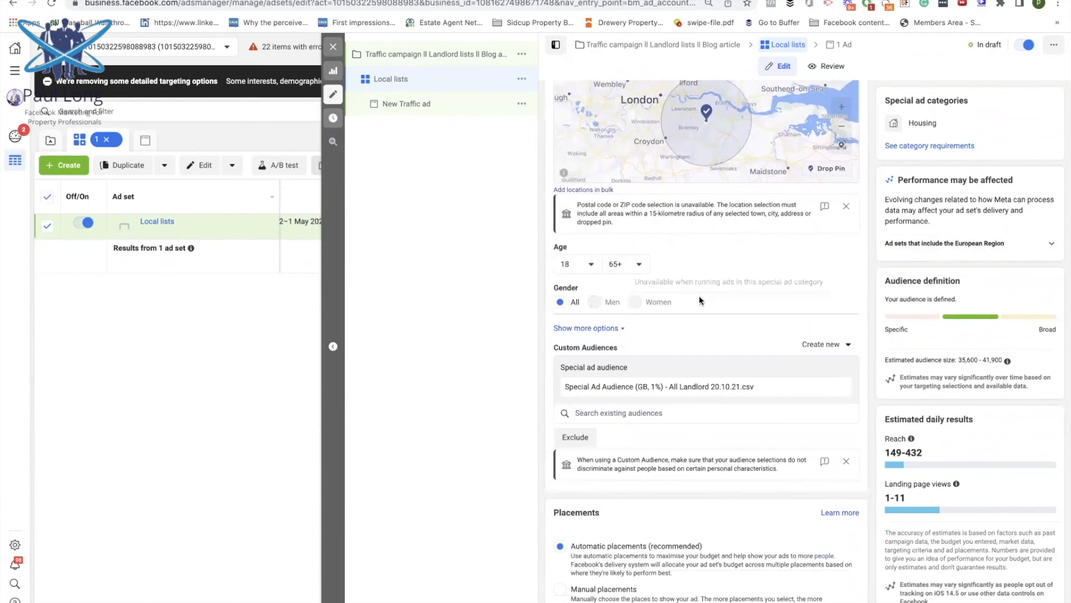
Step: Review the Local lists ad set's location, age, gender, custom audience and placement settings, and look through the existing audiences available
scroll(751, 290, "up", 1)
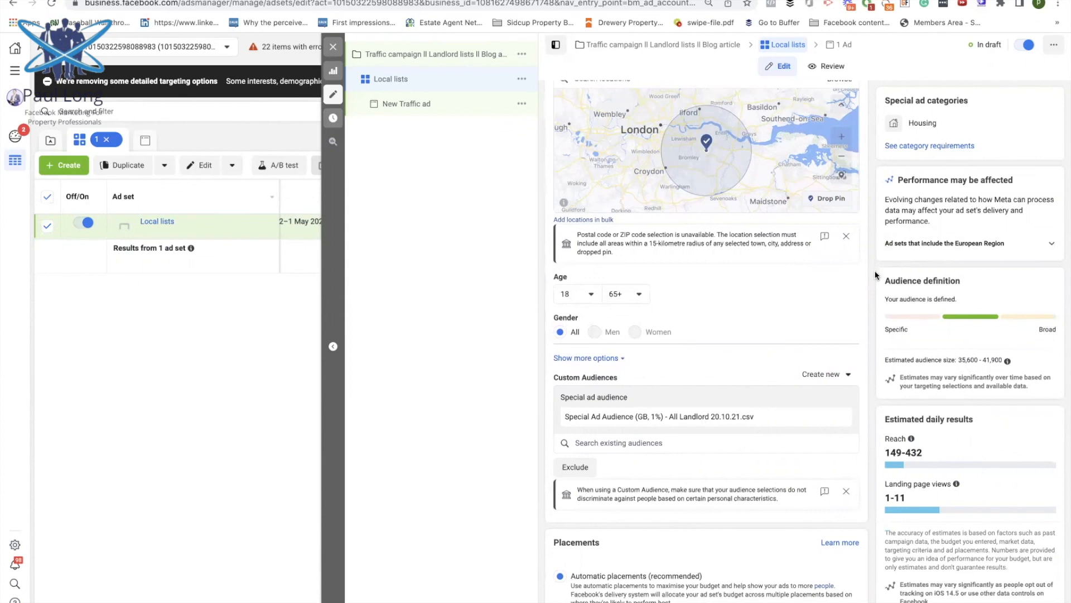
scroll(874, 275, "down", 1)
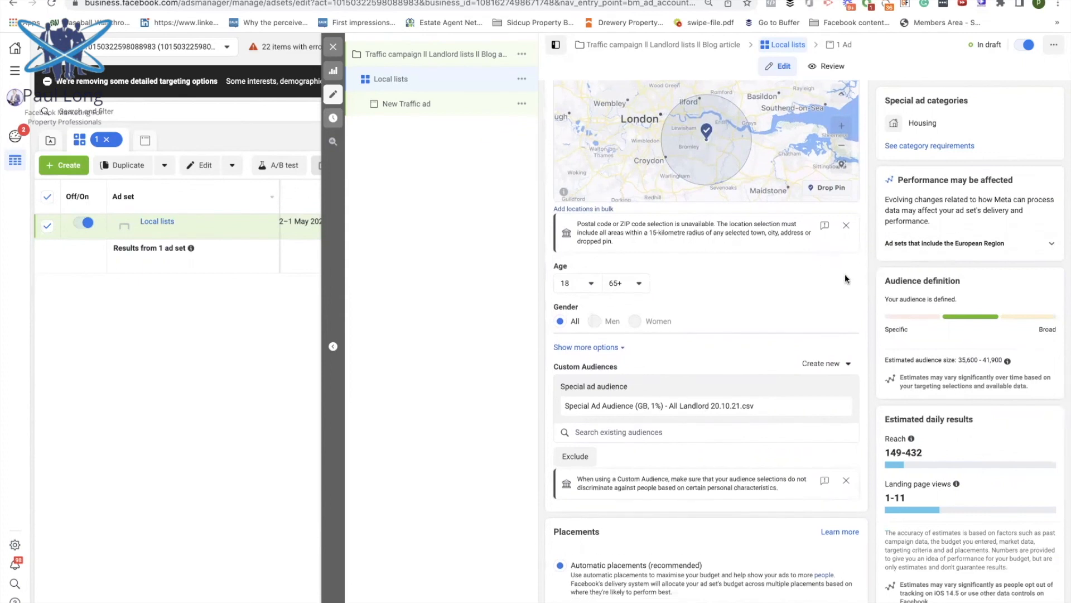
scroll(846, 278, "down", 2)
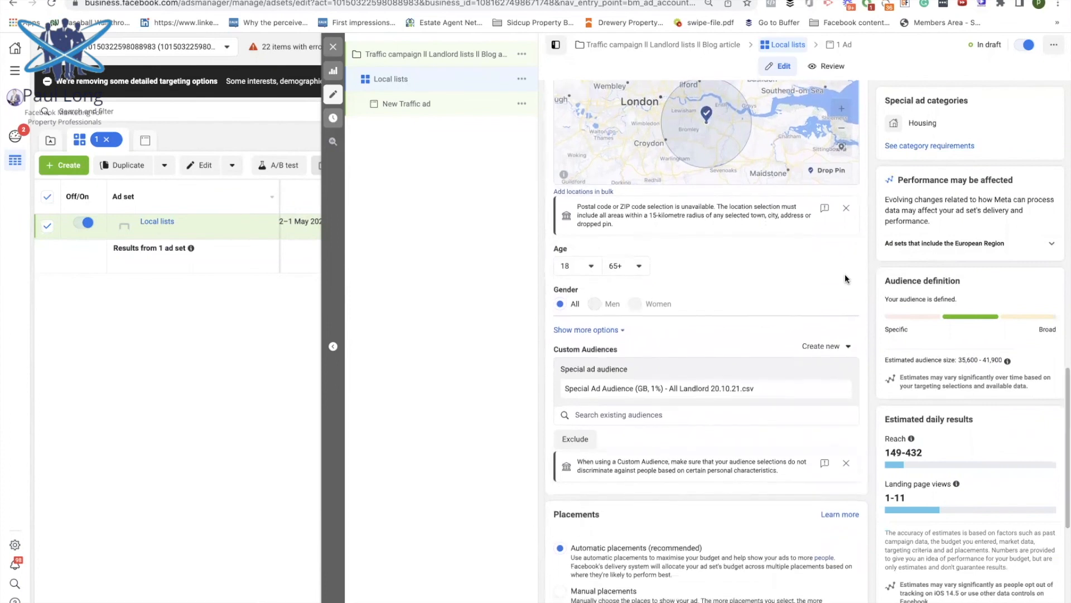
scroll(844, 273, "down", 2)
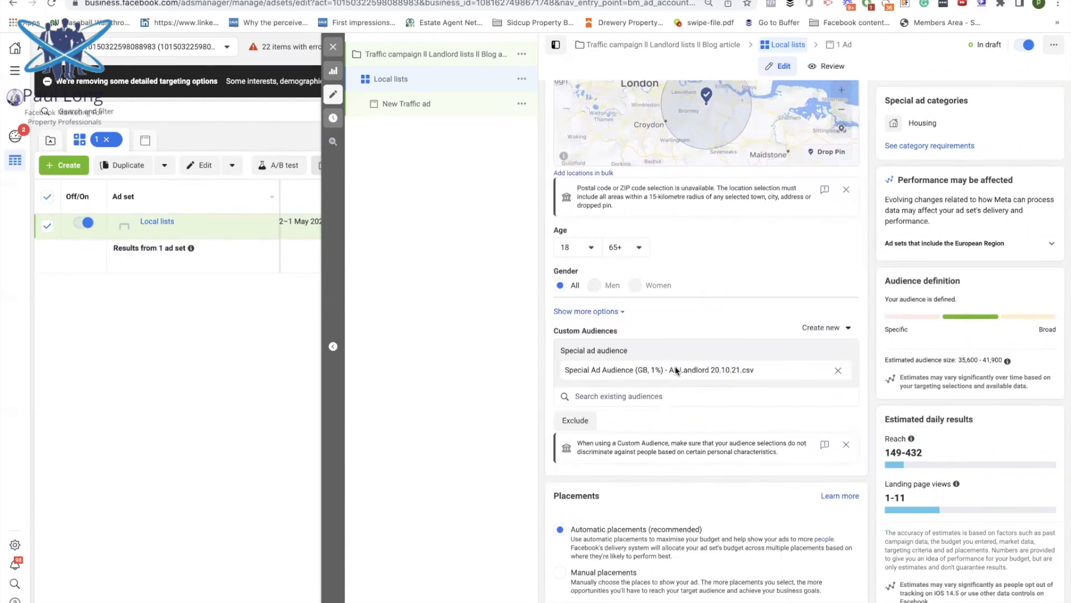
scroll(675, 371, "down", 2)
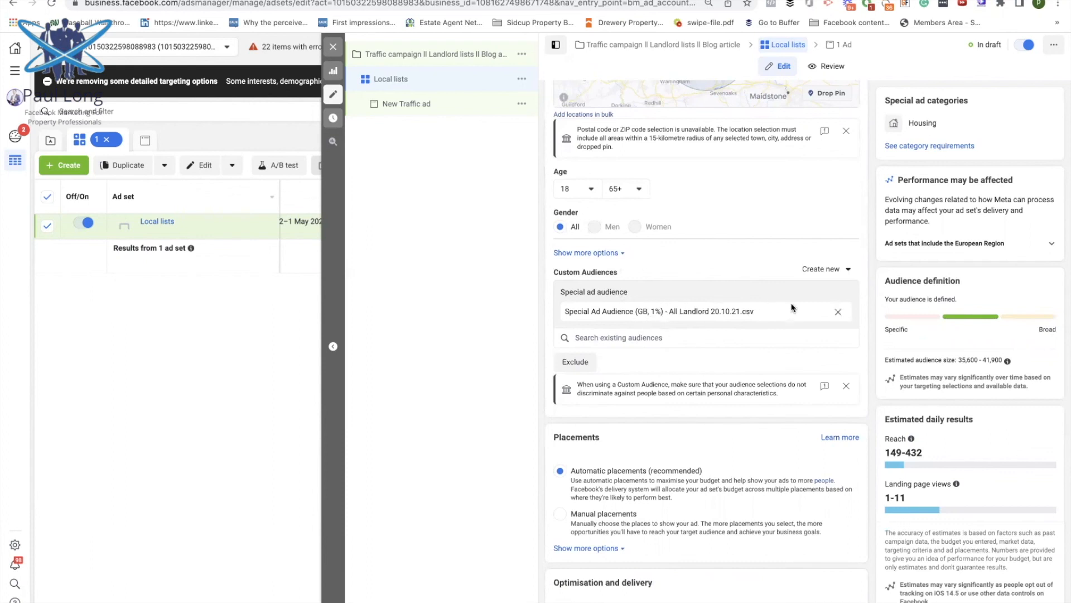
scroll(869, 307, "down", 1)
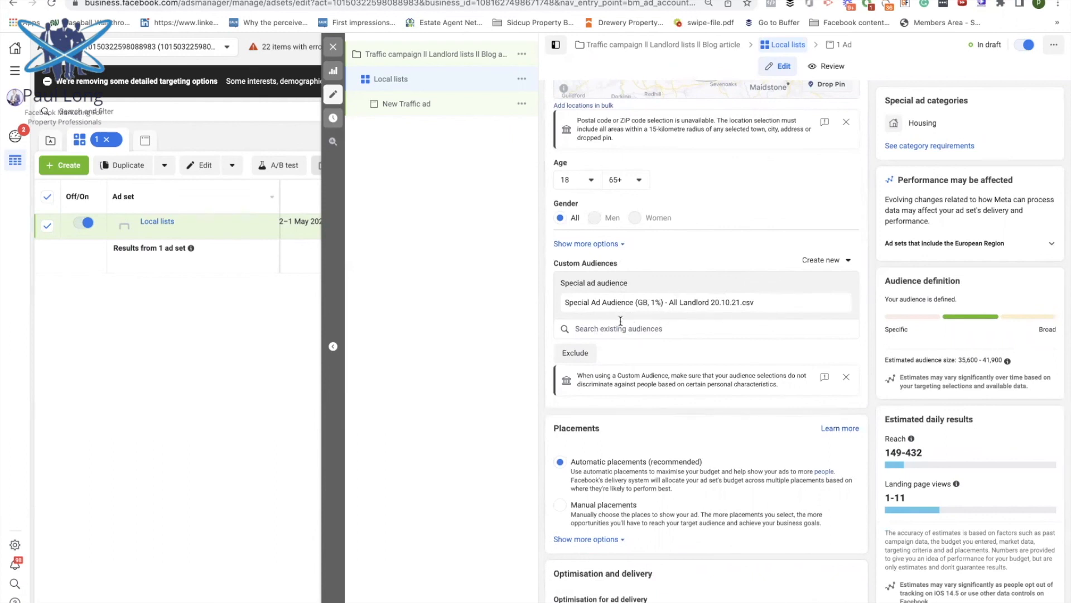
scroll(816, 337, "down", 5)
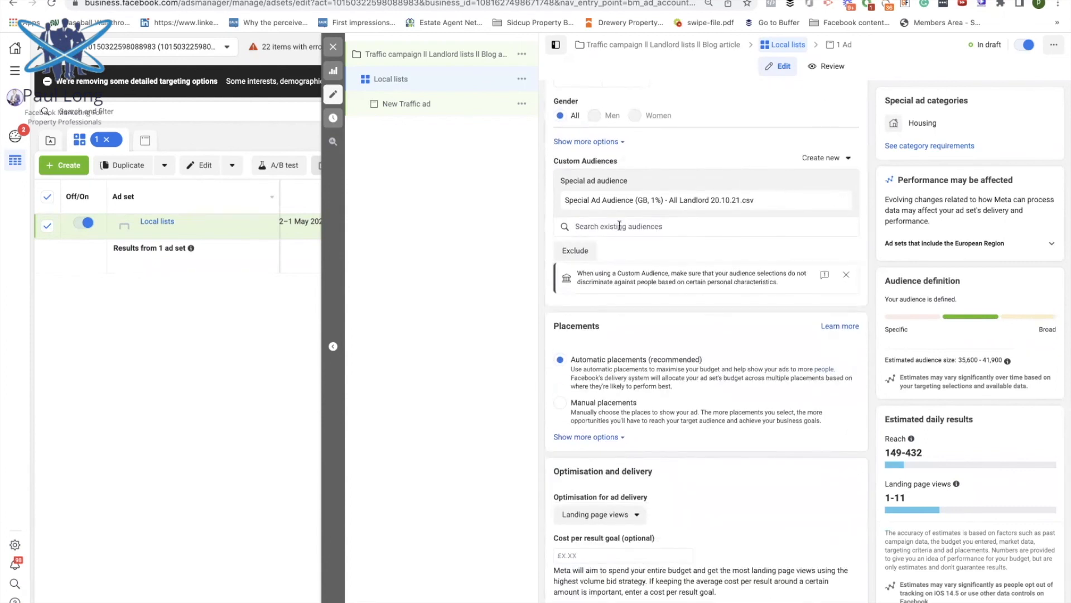
scroll(689, 262, "down", 3)
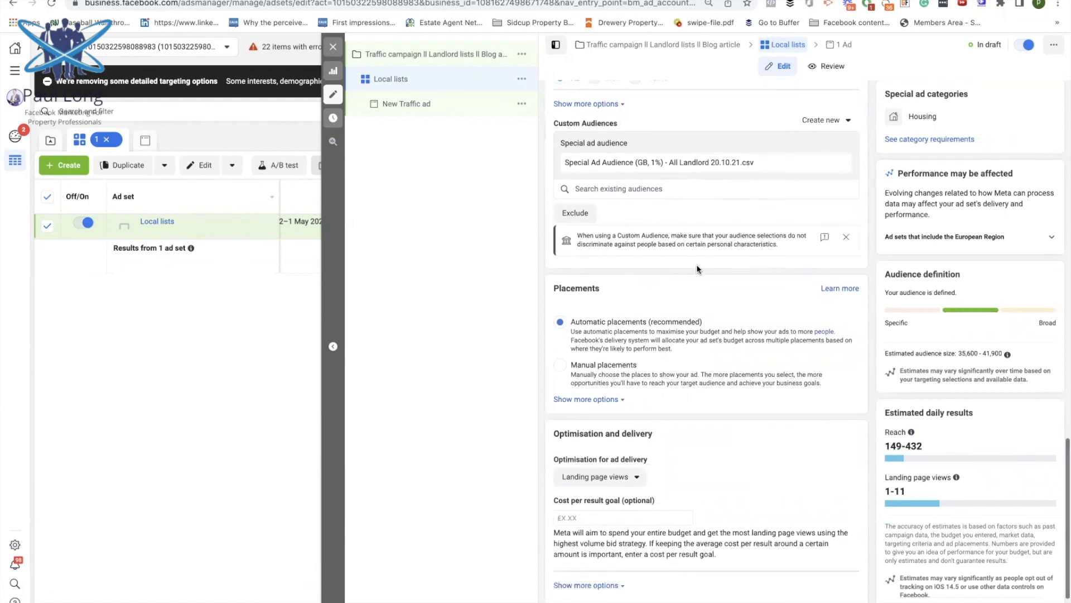
left_click(645, 179)
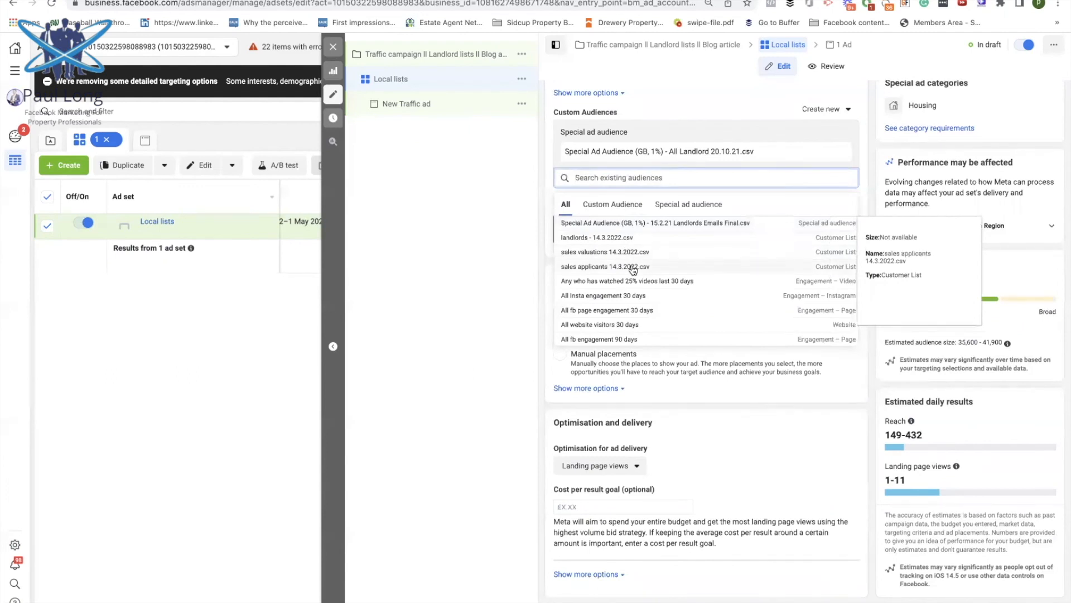
left_click(873, 175)
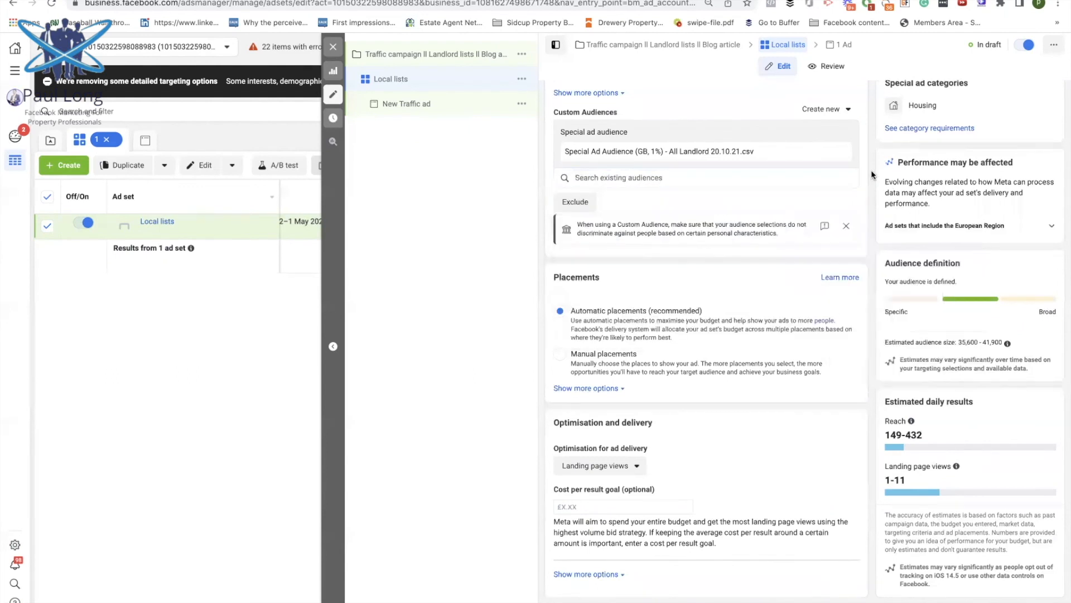
Step: Keep the automatic placements and landing page views optimisation, and continue to the setup of the new Traffic ad
scroll(870, 177, "up", 1)
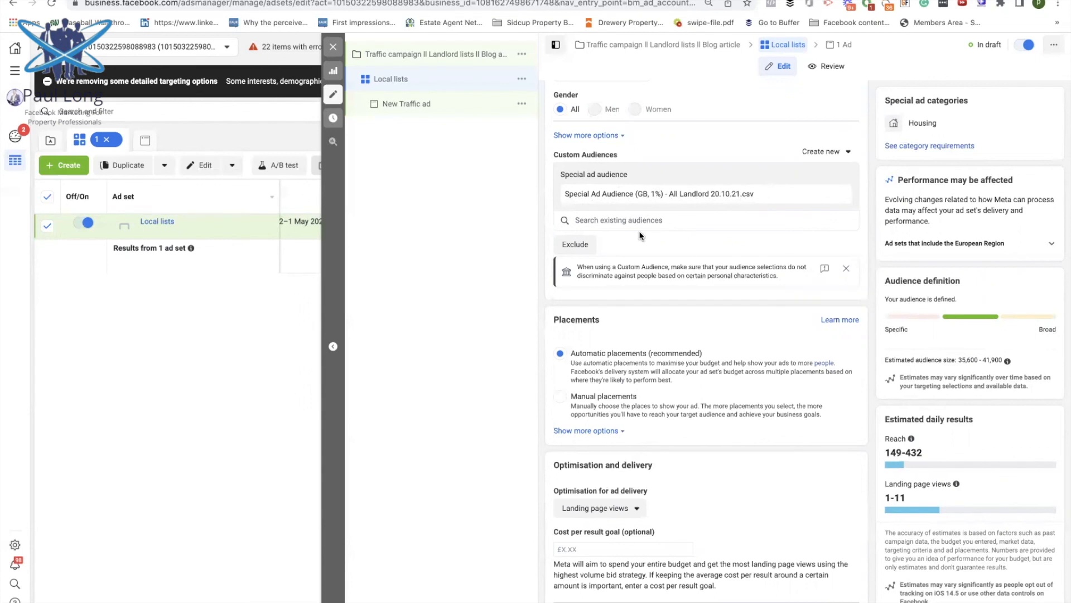
scroll(639, 232, "down", 2)
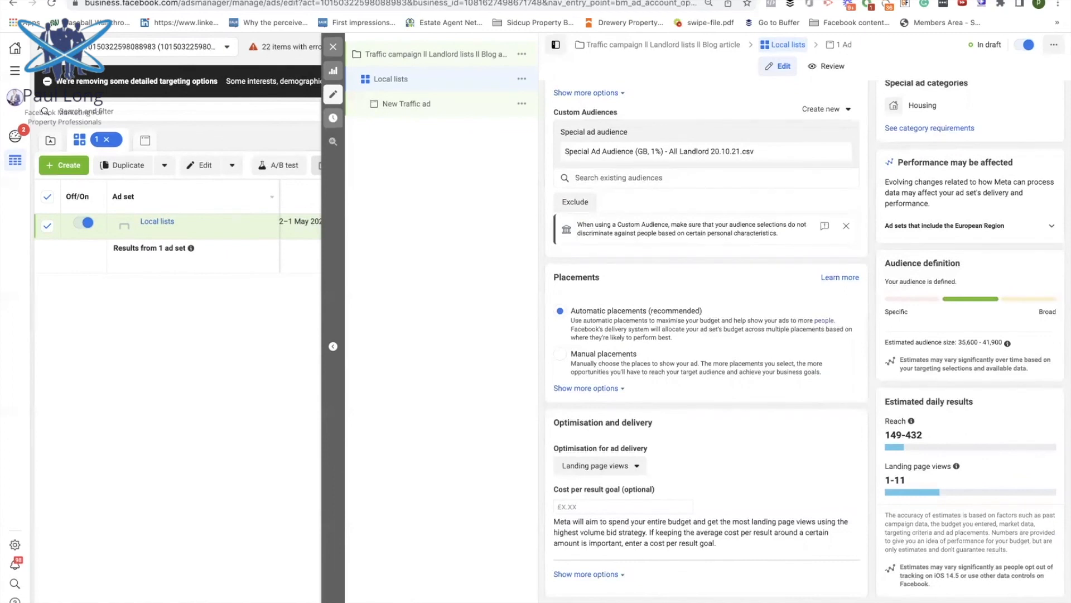
left_click(1039, 602)
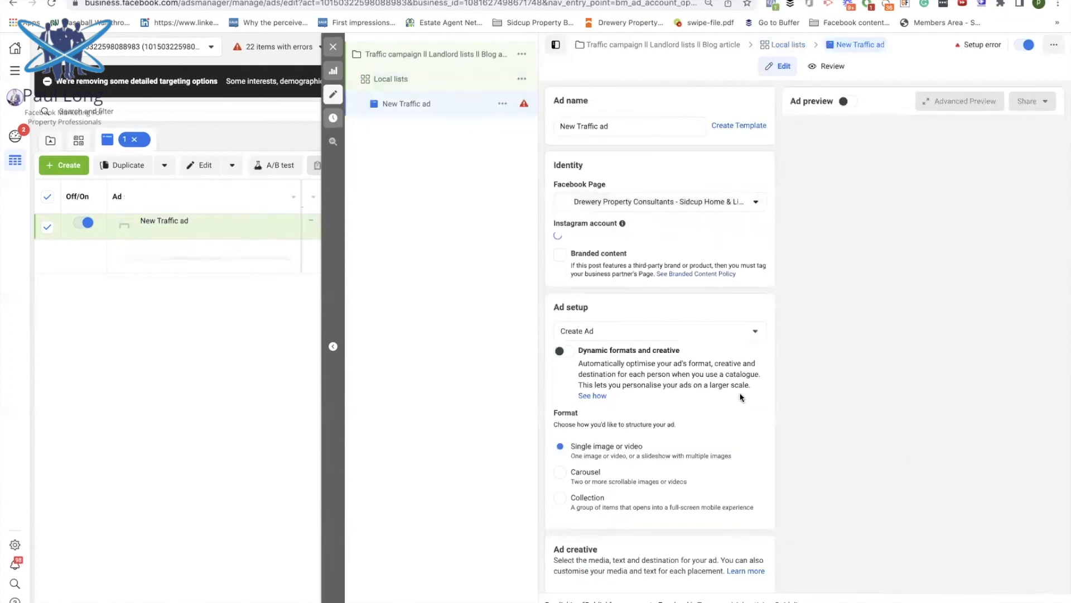